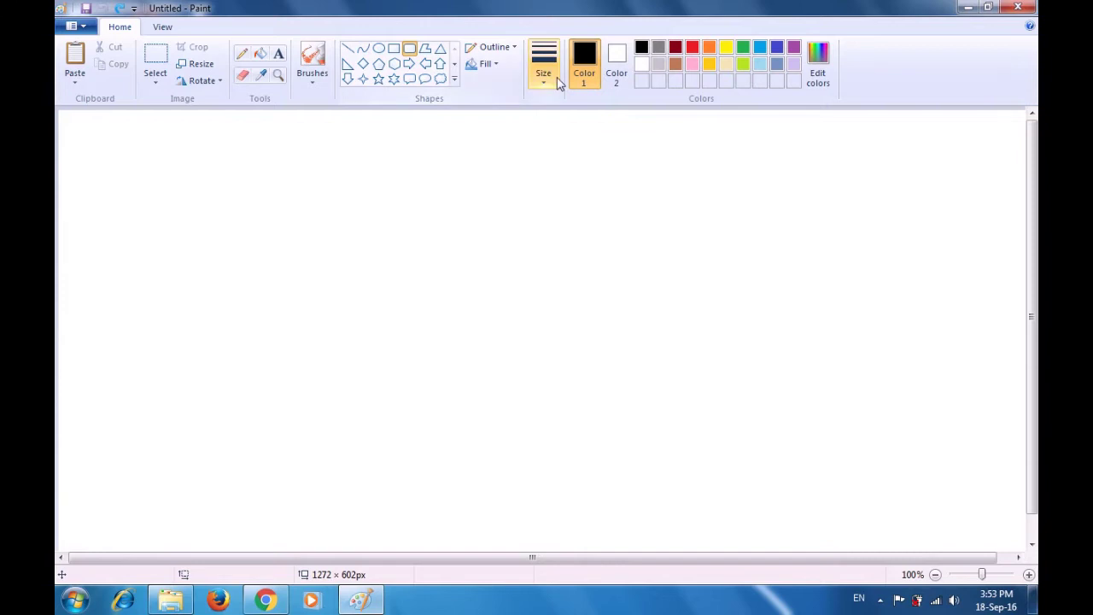
Draw a thin brown-filled rounded rectangle with a black outline, about 526 × 16 px, across the middle of the canvas.
click(618, 57)
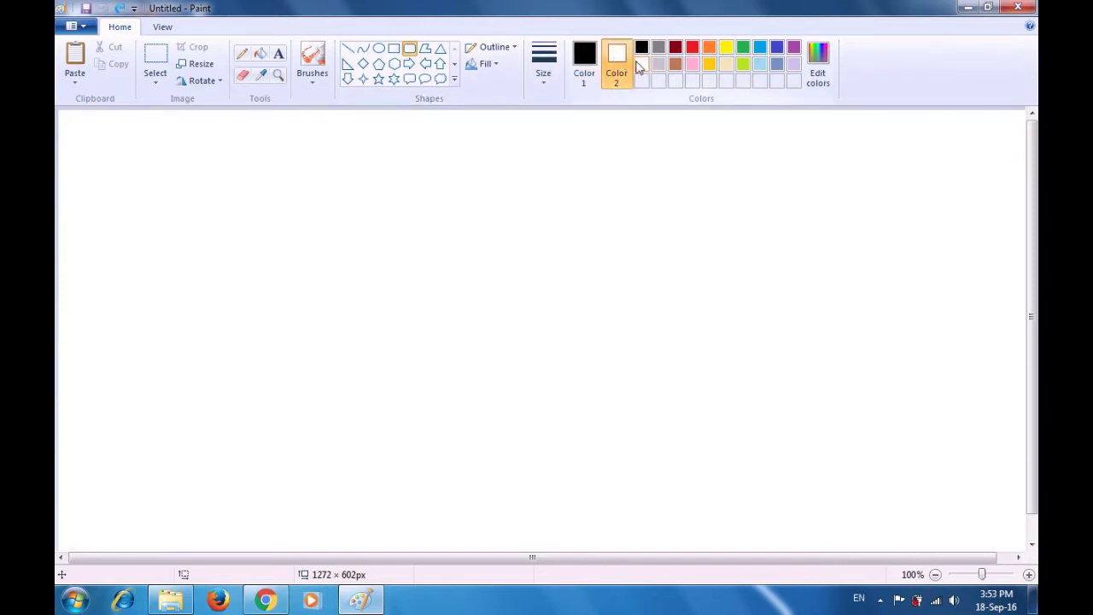
click(674, 66)
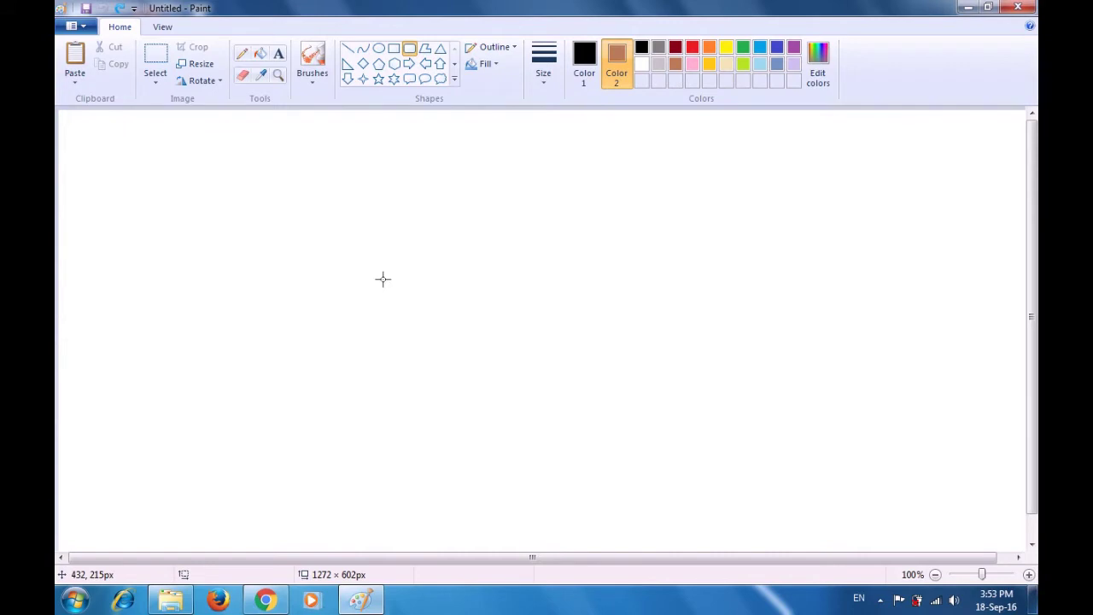
drag(343, 283, 747, 292)
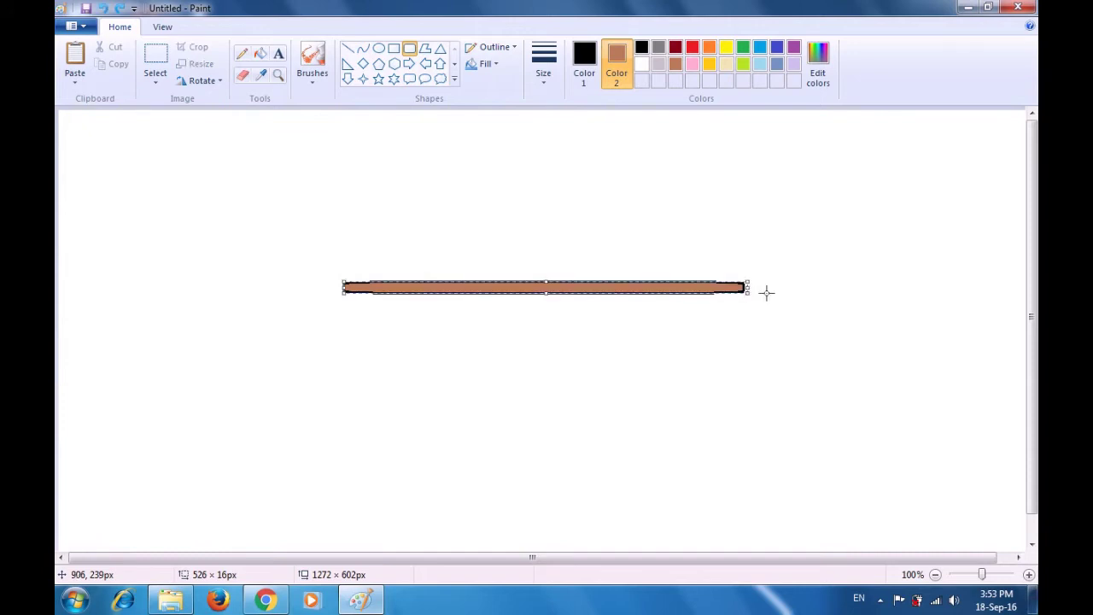
click(817, 285)
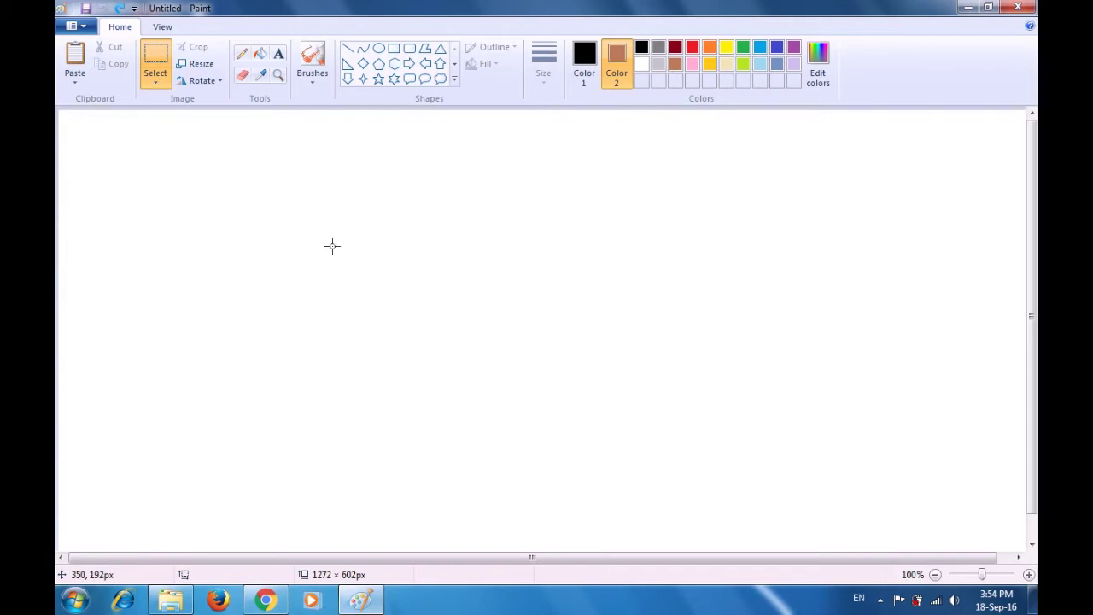
Draw a rounded rectangle about 202 × 319 px with a solid black fill as the phone's body.
click(410, 50)
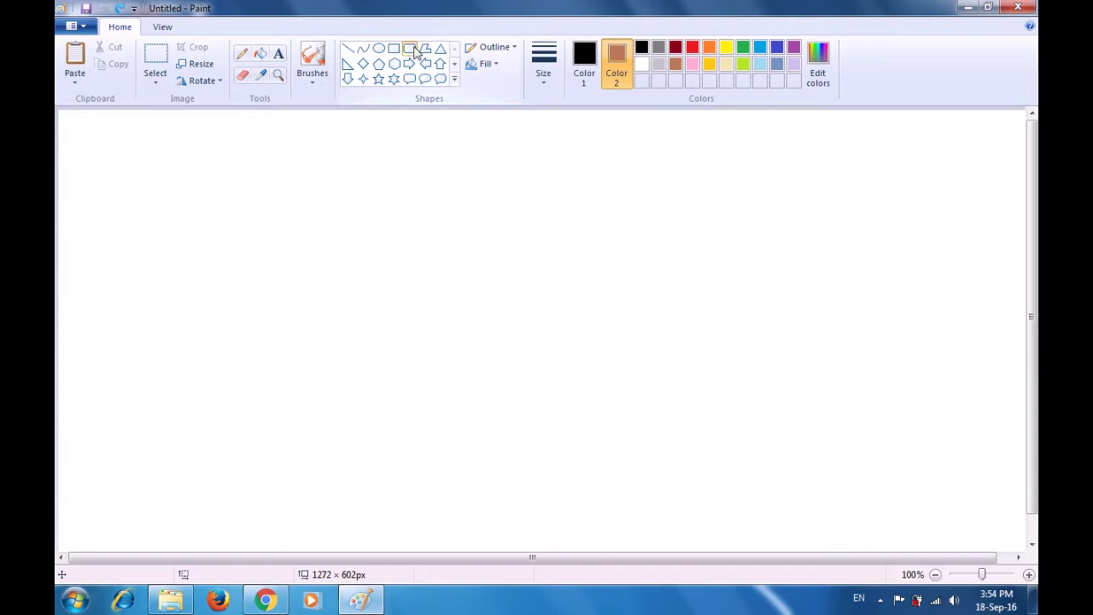
click(490, 68)
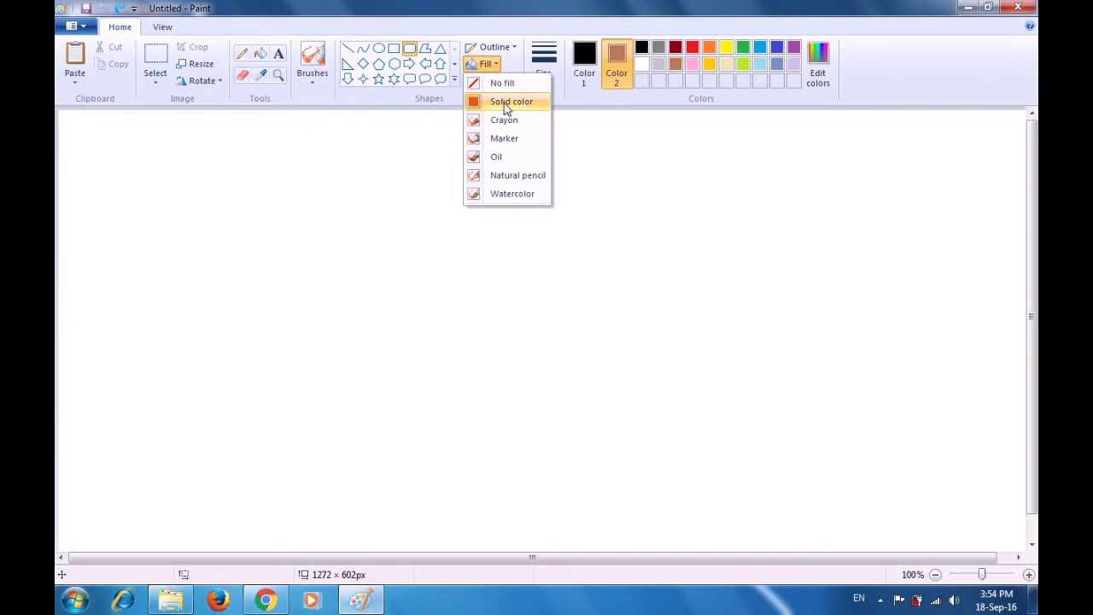
click(505, 104)
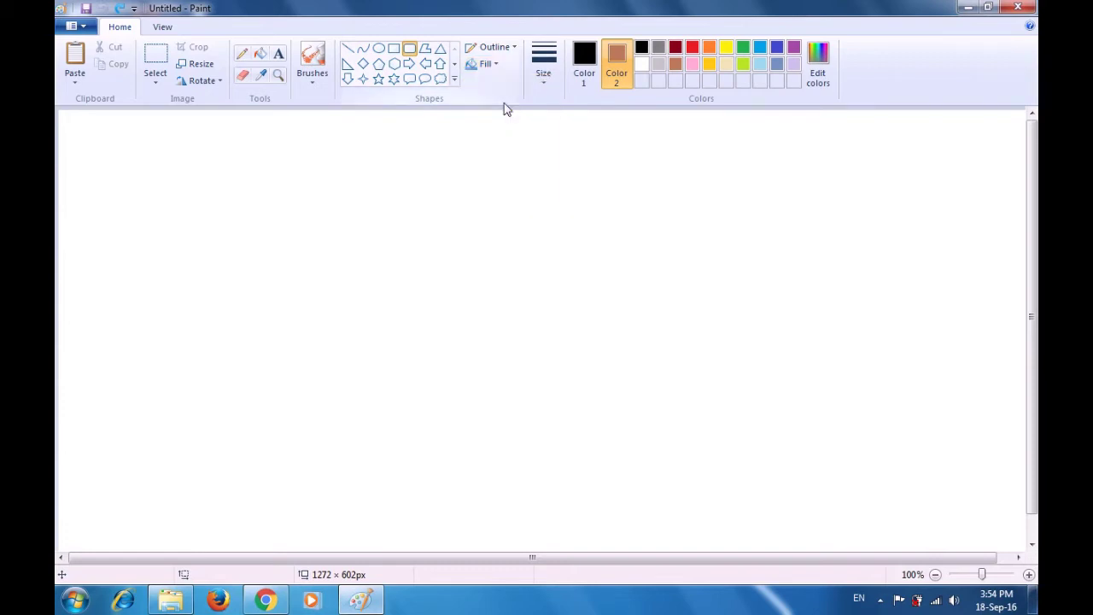
click(586, 75)
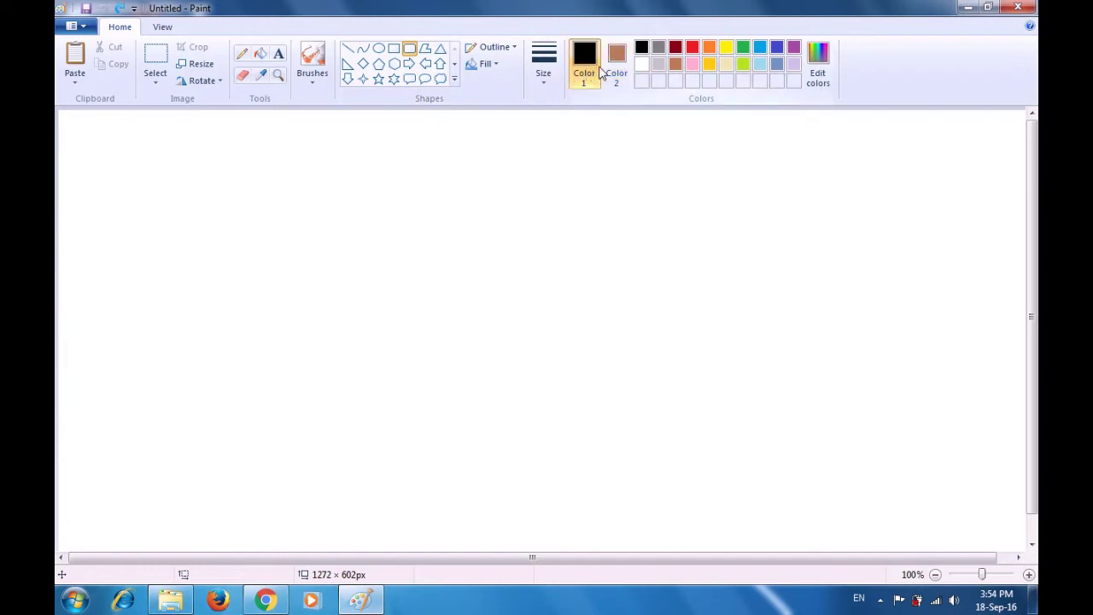
click(618, 69)
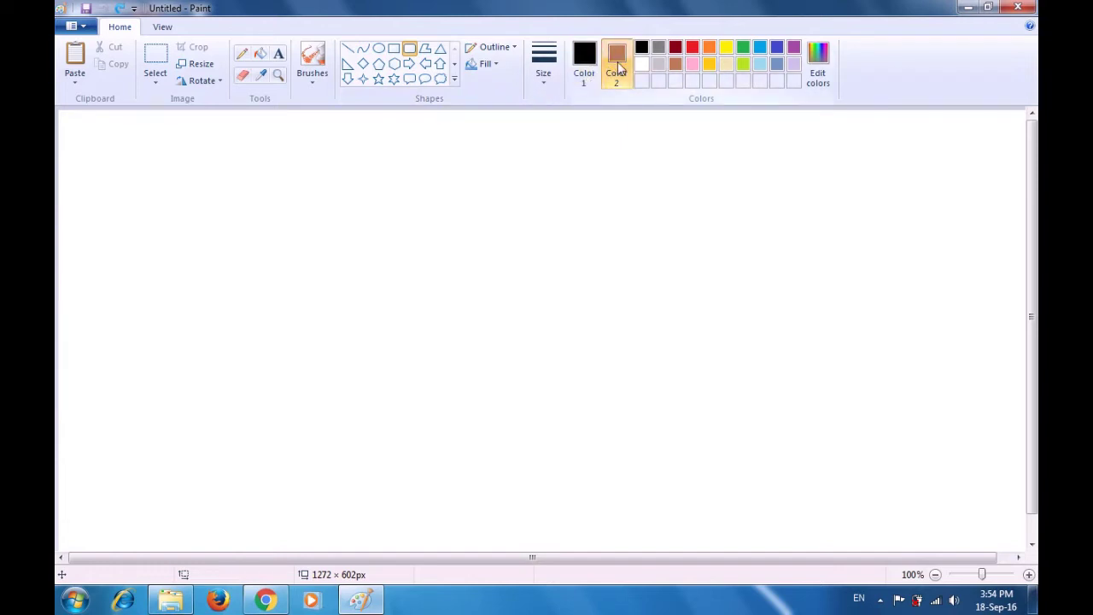
click(642, 49)
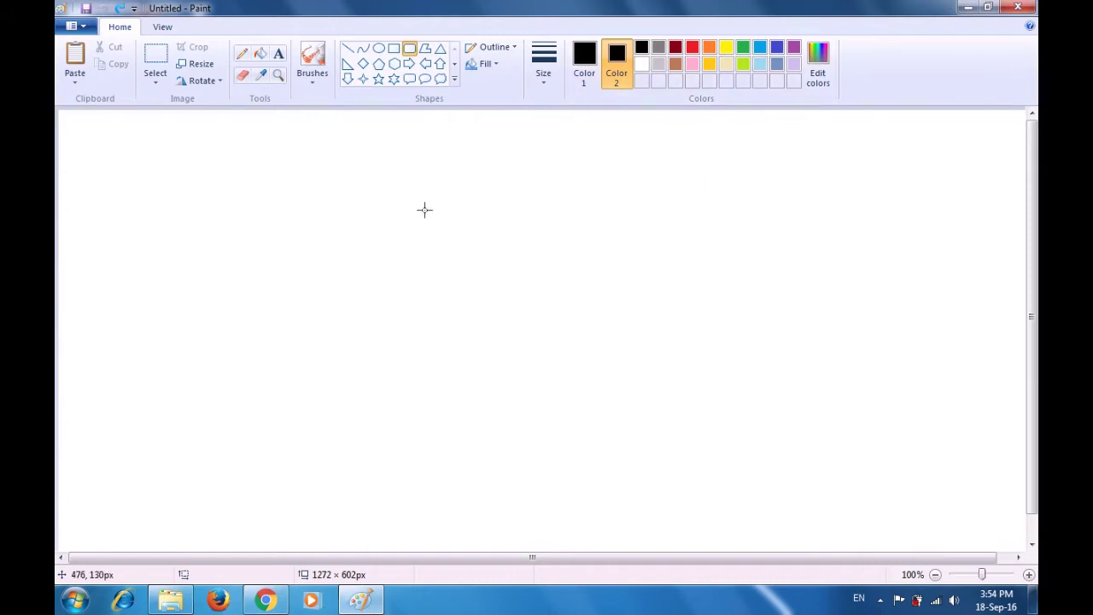
mouse_move(425, 210)
mouse_down()
mouse_move(428, 282)
mouse_move(462, 419)
mouse_move(507, 444)
mouse_move(578, 455)
mouse_up()
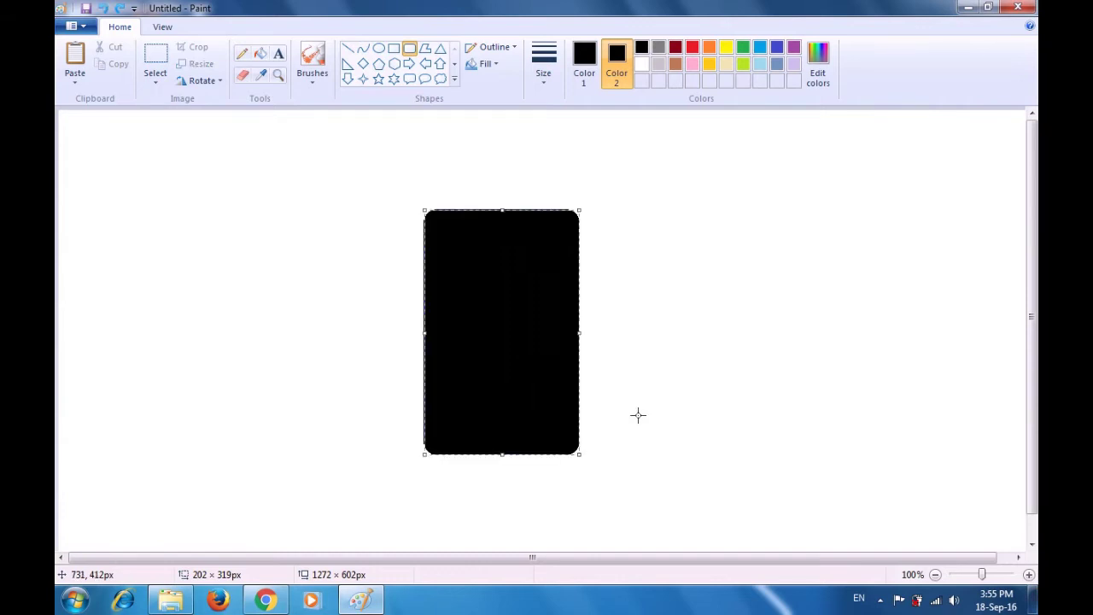
click(666, 399)
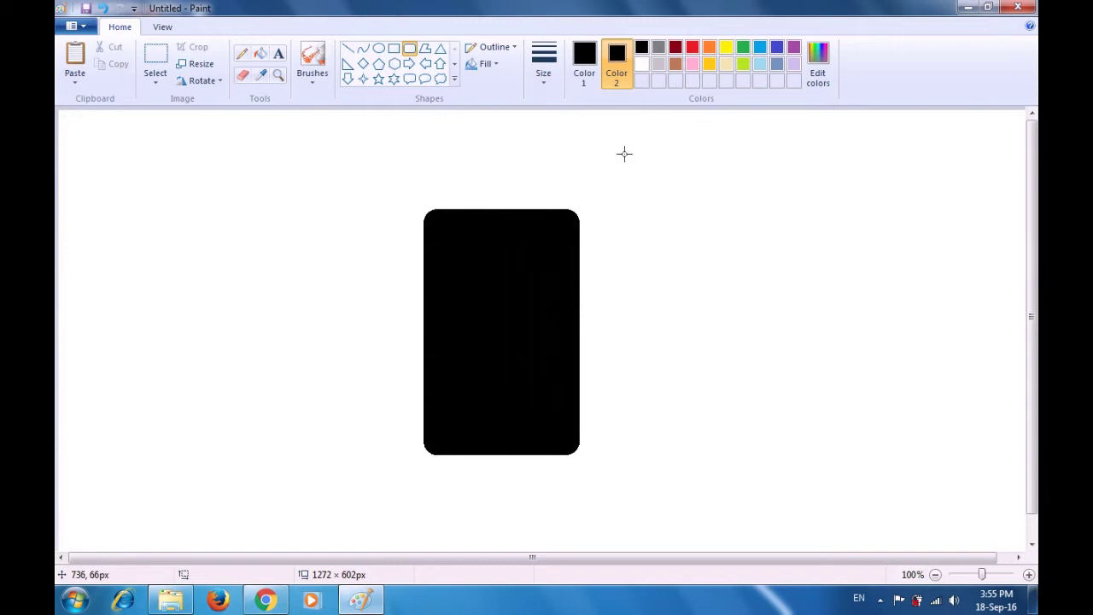
Draw a rounded rectangle about 163 × 254 px, filled with Gray-25%, inside the black body as the screen.
click(620, 78)
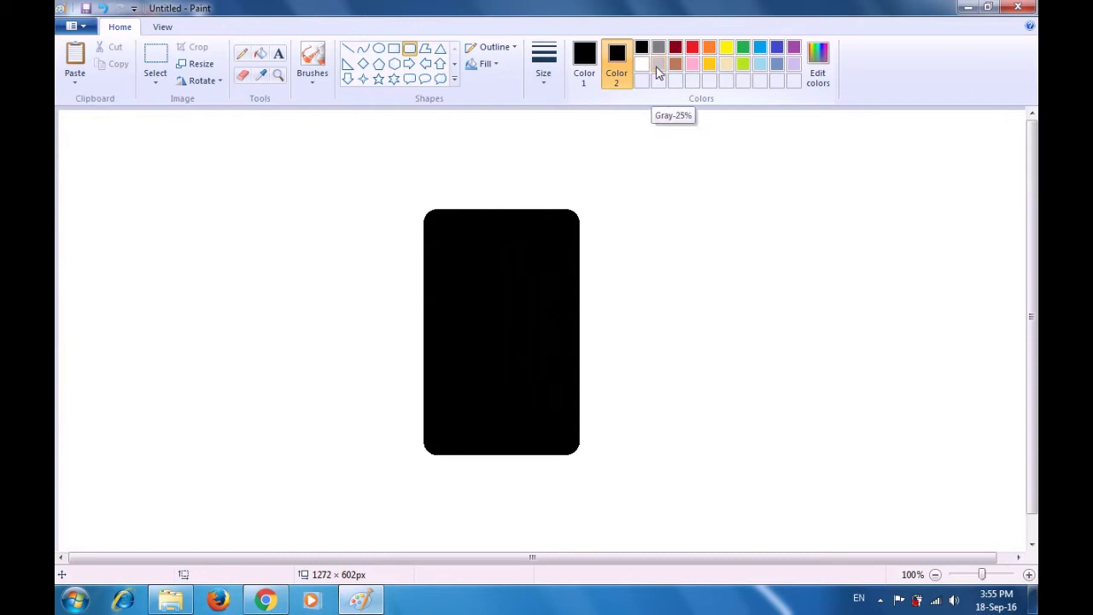
click(659, 71)
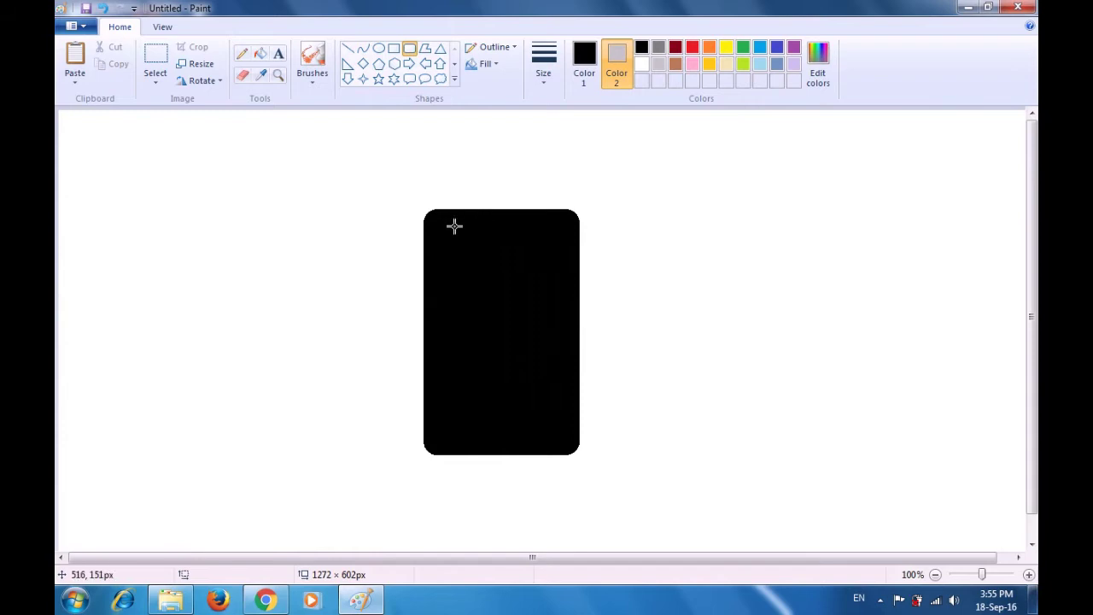
drag(445, 227, 571, 422)
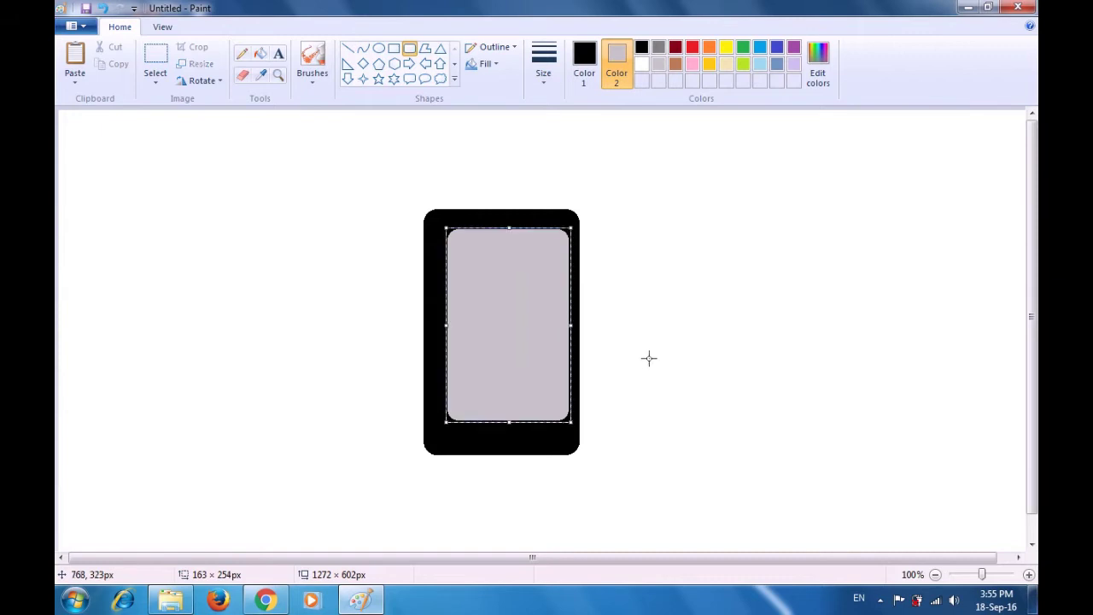
Nudge the gray screen rectangle left until it is horizontally centred in the black body, and deselect it.
key(Left)
key(Left)
key(Left)
key(Left)
key(Left)
key(Left)
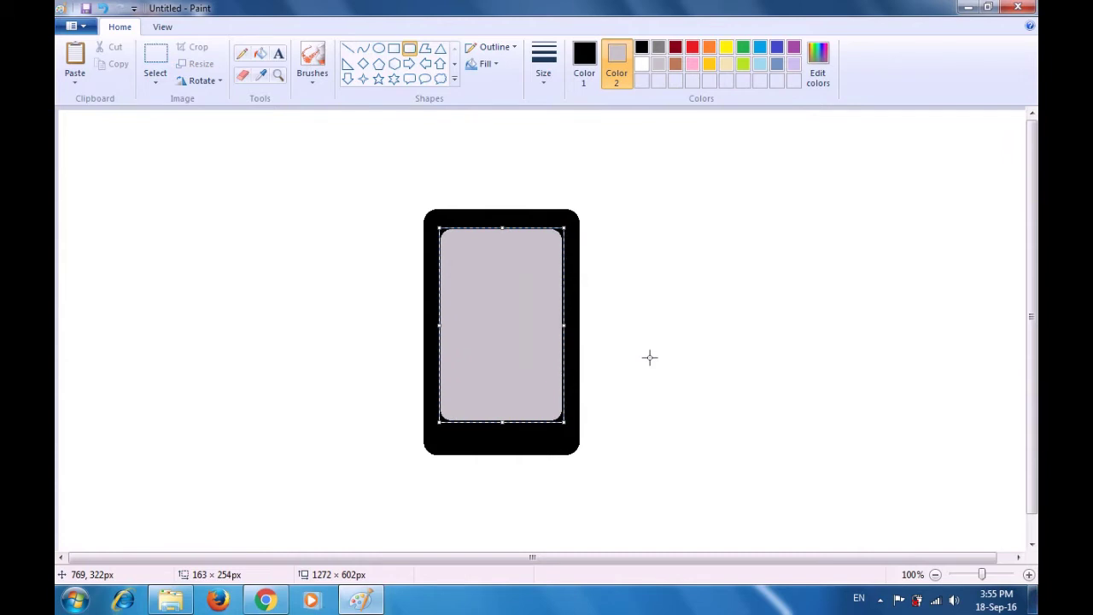
click(704, 323)
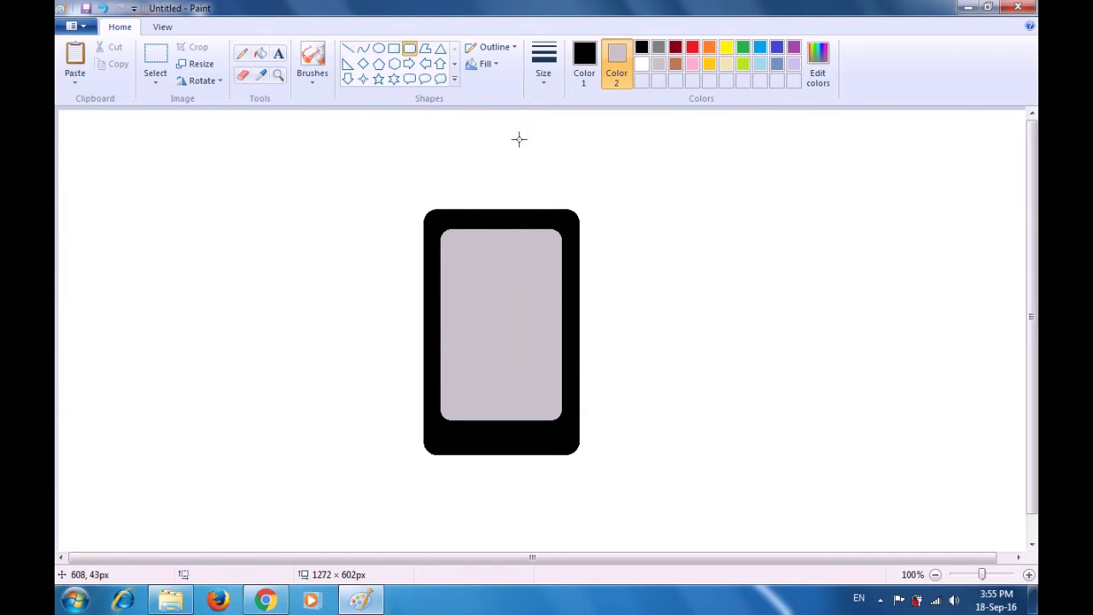
Add a home button below the screen: an oval about 25 × 17 px with Gray-25% outline and fill.
click(379, 51)
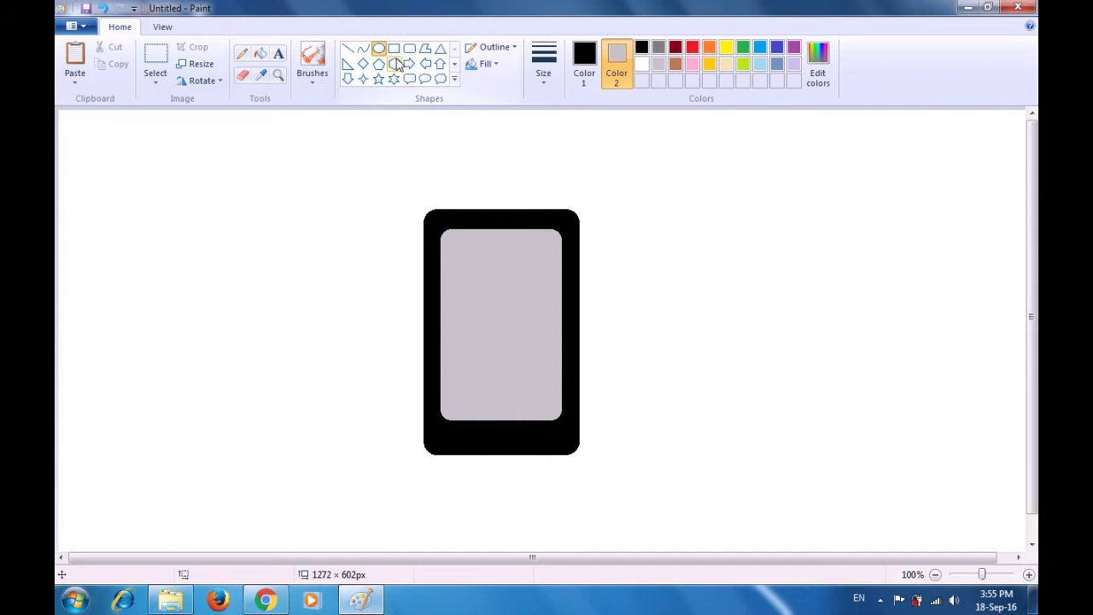
click(588, 74)
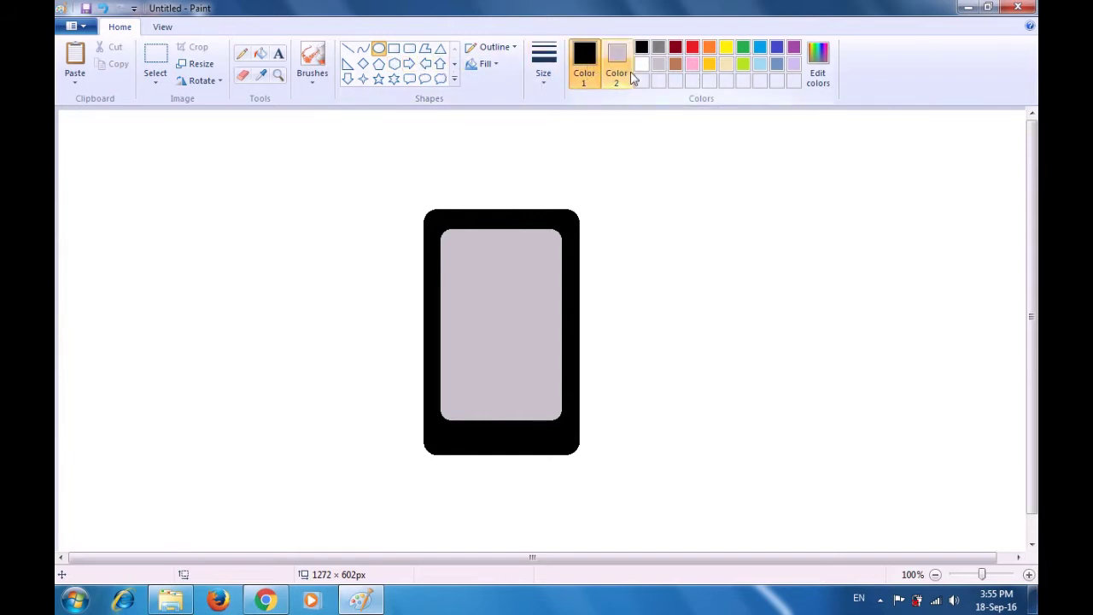
click(657, 65)
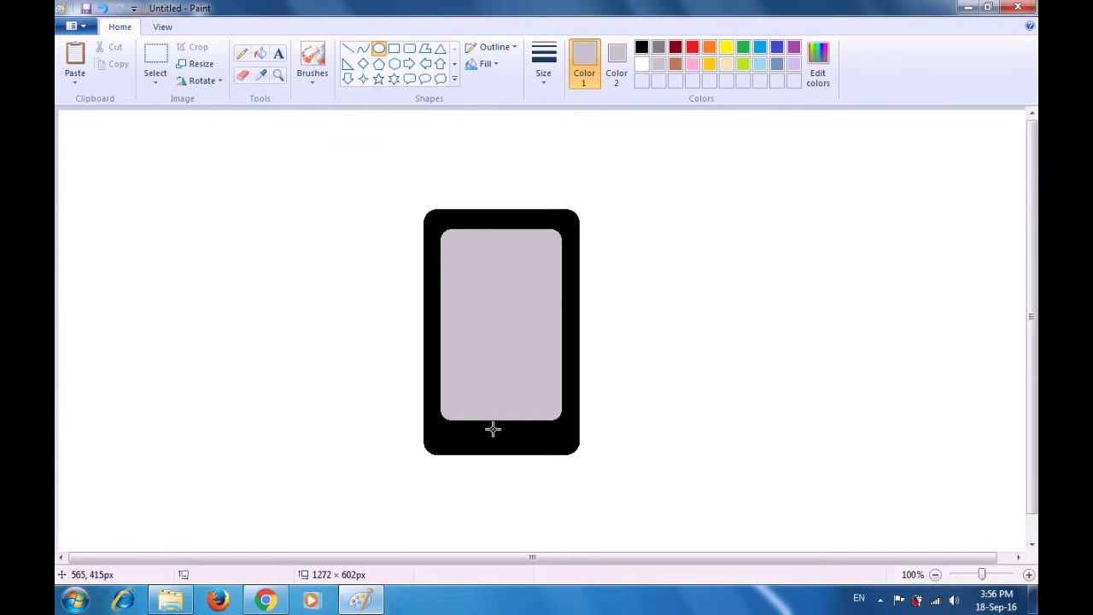
drag(490, 430, 509, 442)
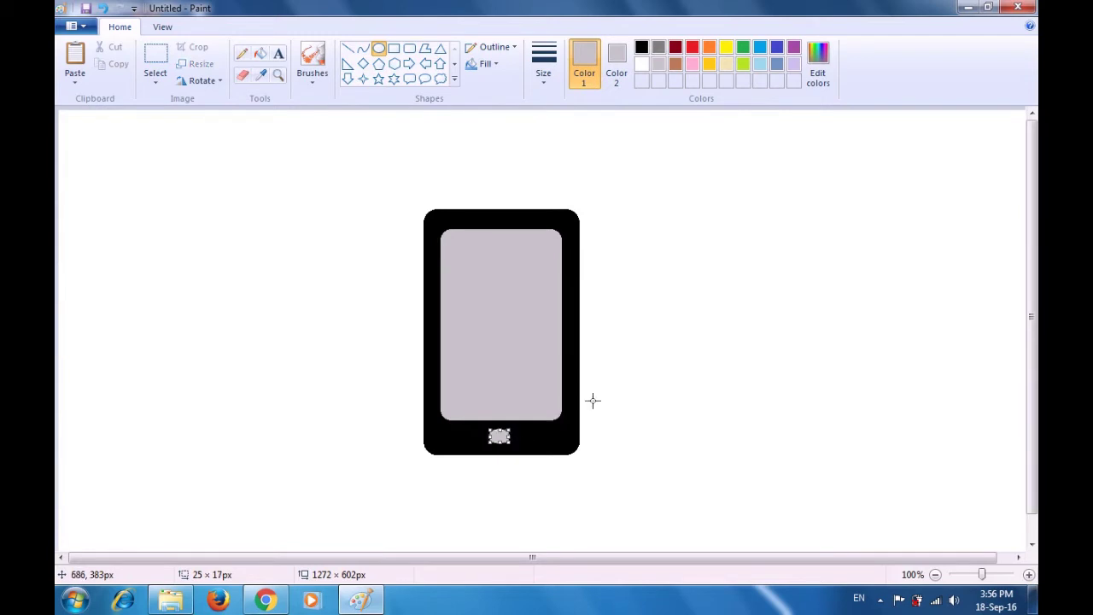
click(664, 373)
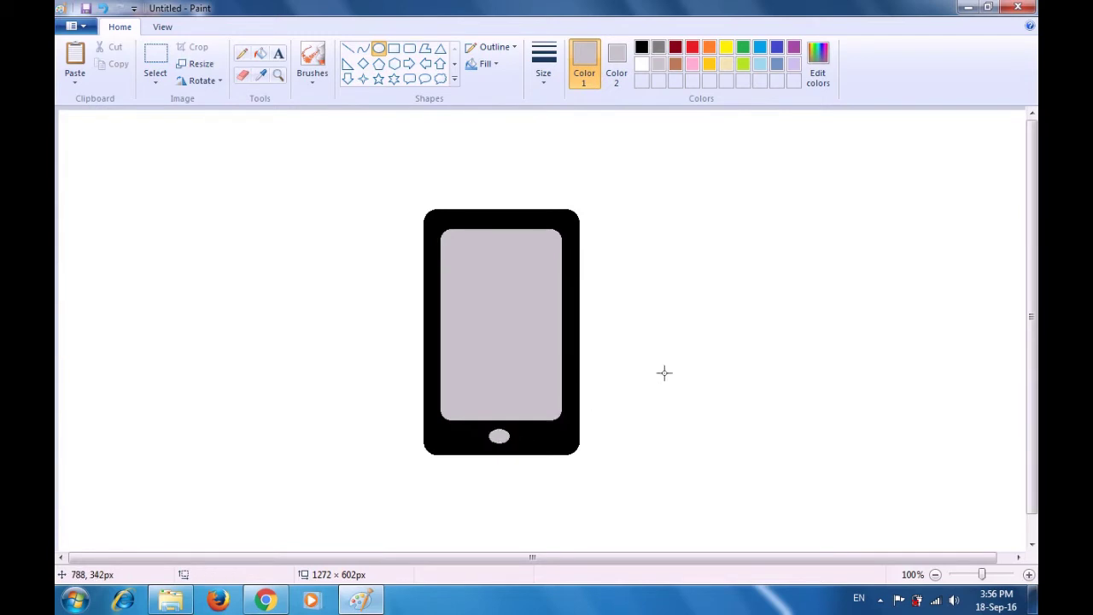
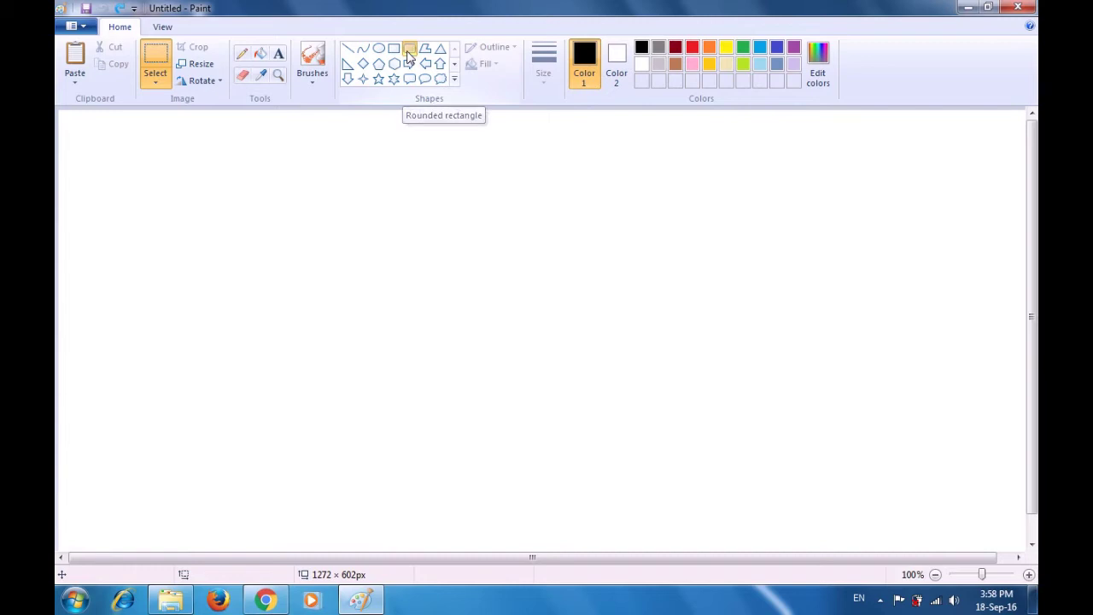
Draw a large black-outlined rounded rectangle with a white interior in the middle of the blank canvas.
click(409, 53)
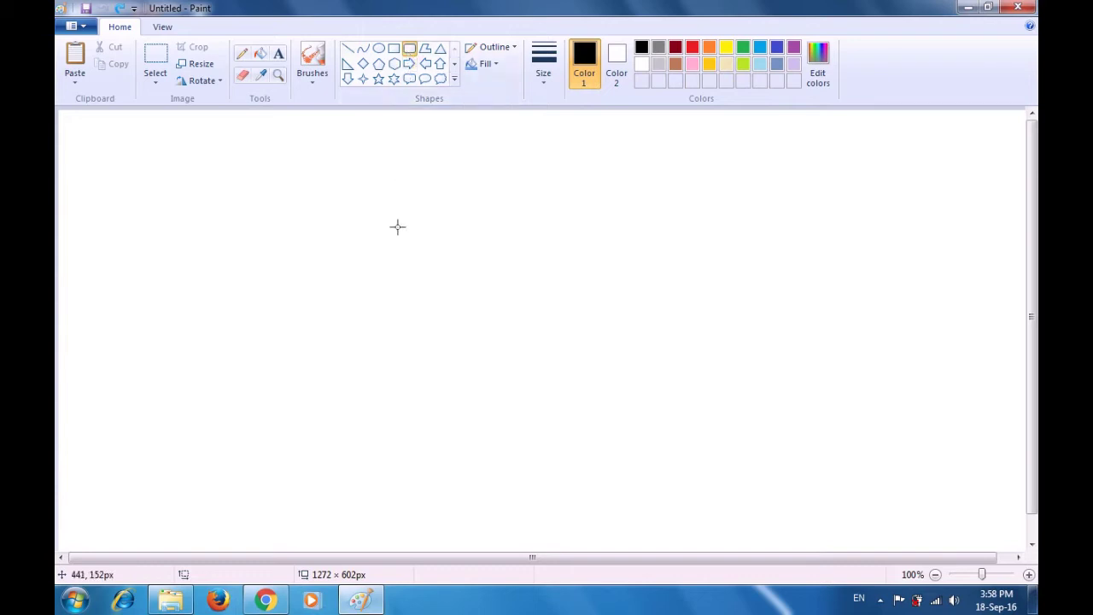
drag(393, 241, 650, 429)
click(736, 397)
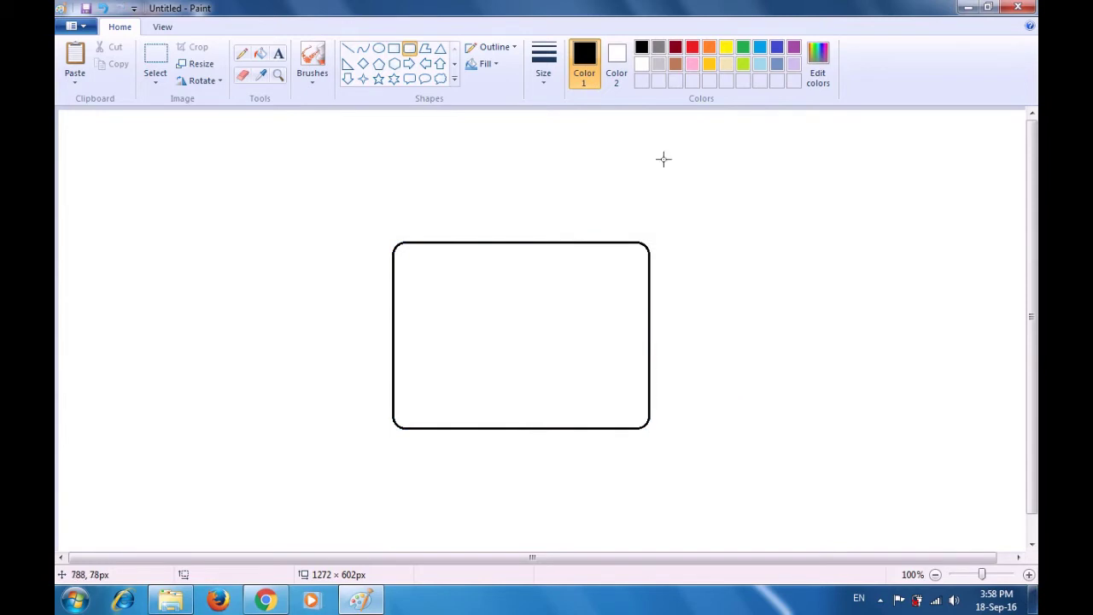
Draw a red-outlined rounded rectangle about 121 × 70 px resting on the black rectangle's top edge.
click(692, 49)
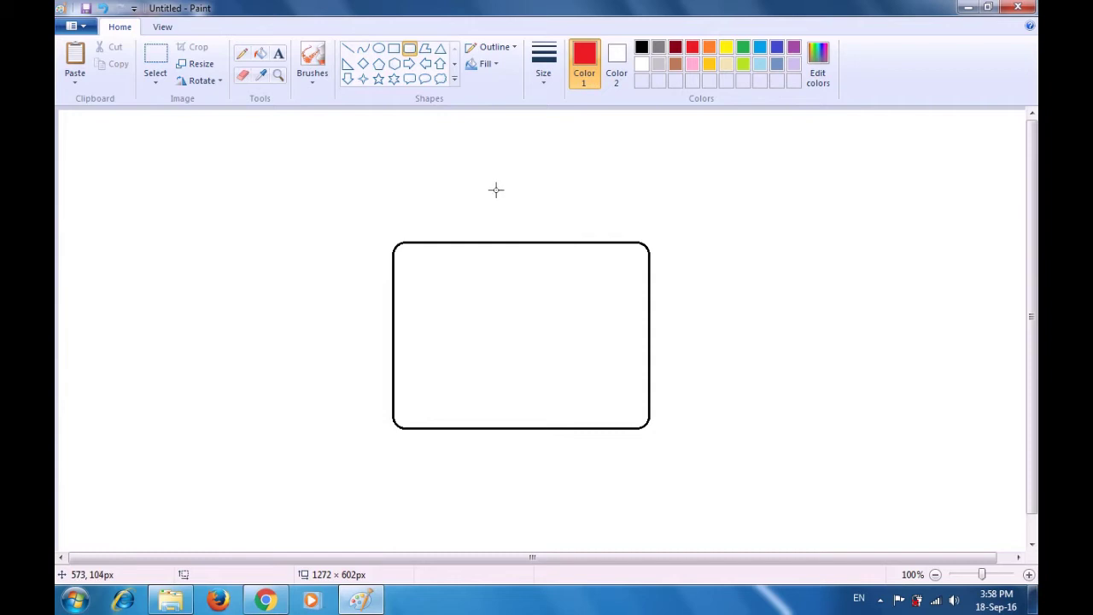
drag(496, 189, 588, 245)
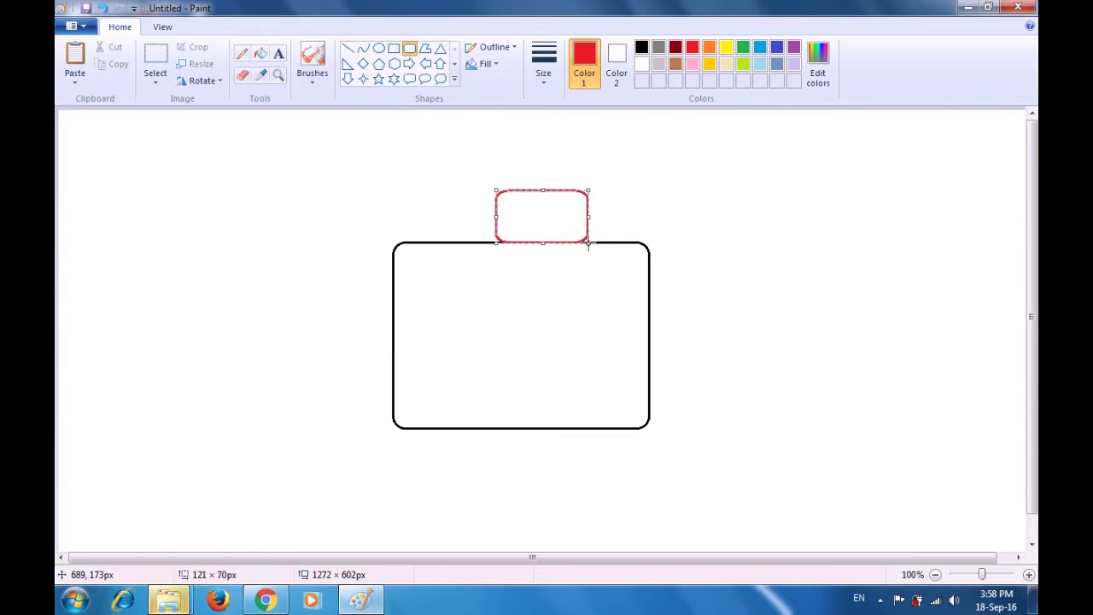
click(752, 198)
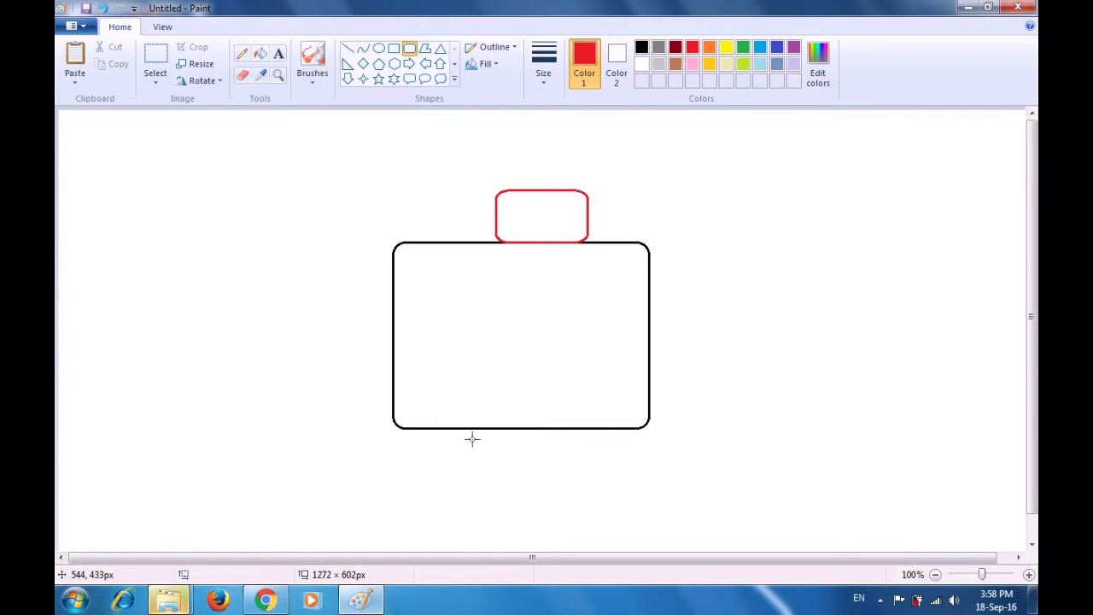
Draw a red-outlined rounded rectangle about 193 × 60 px against the black rectangle's bottom edge and widen it slightly.
drag(464, 428, 612, 472)
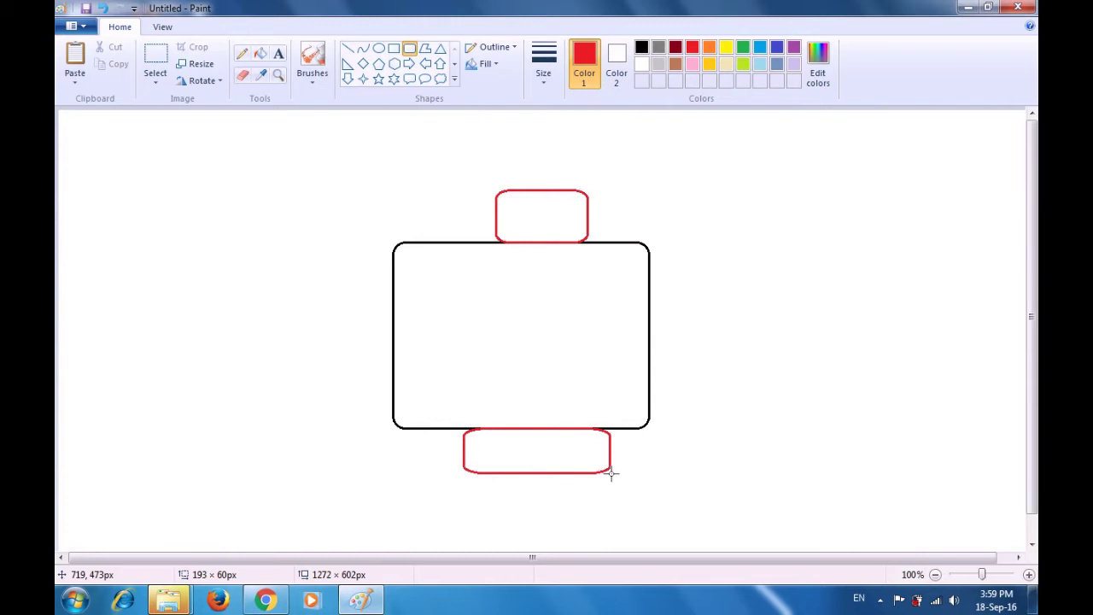
drag(612, 472, 615, 474)
click(733, 396)
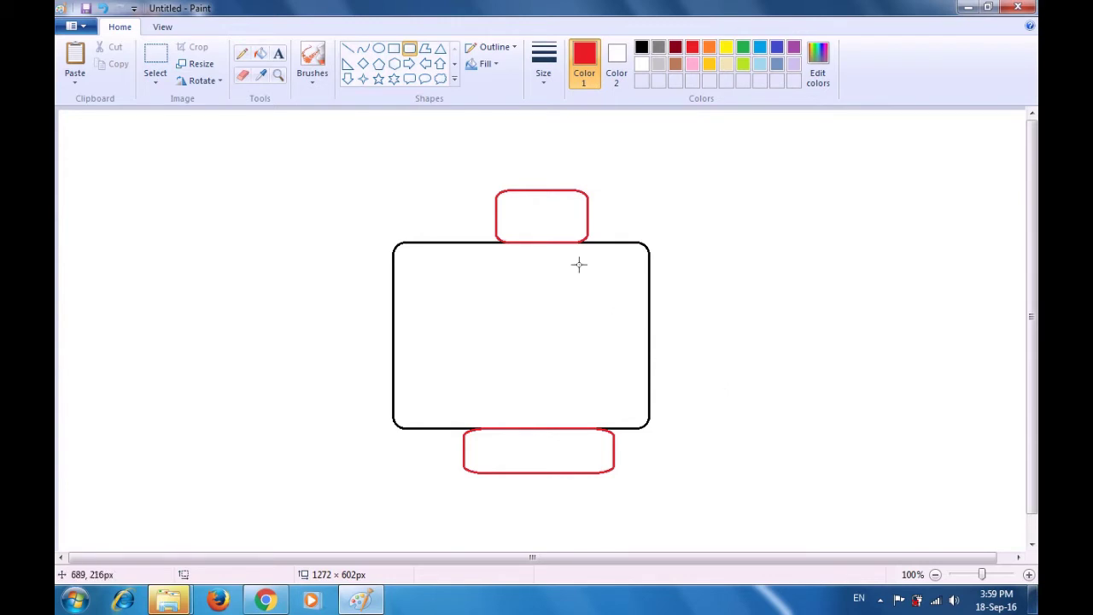
Add the red text "draw 2 more rectangles with rounded corners" inside the upper part of the black rectangle.
click(277, 55)
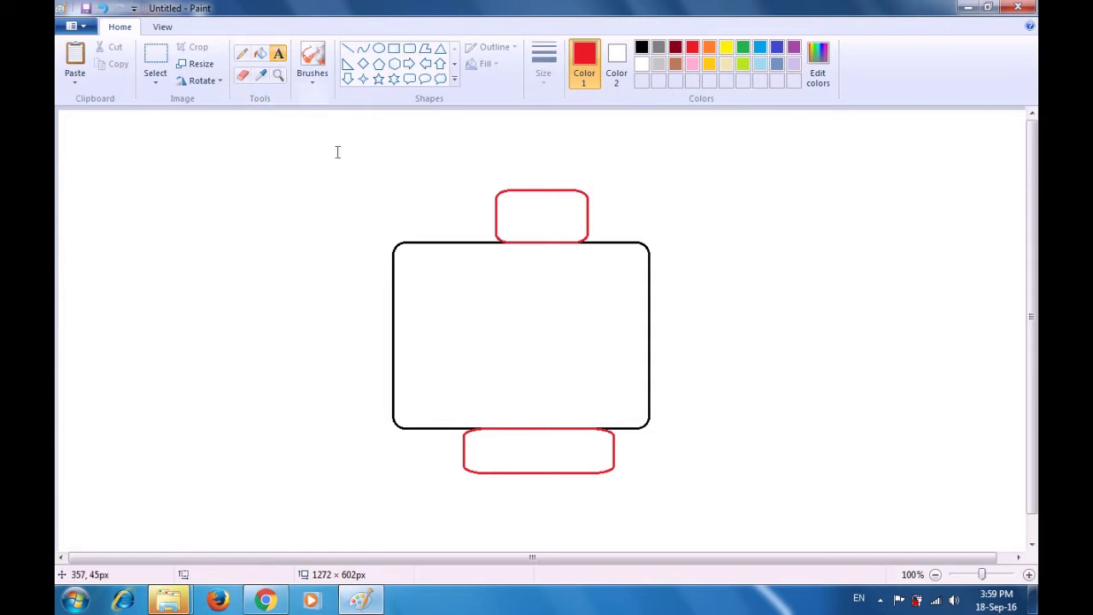
click(403, 249)
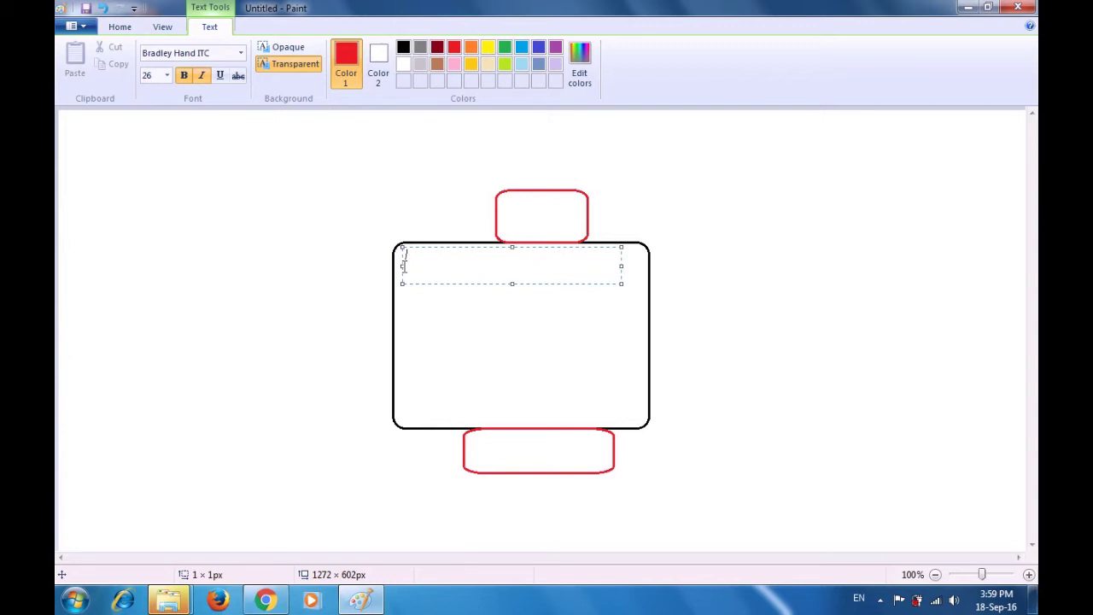
text(draw)
text(2 )
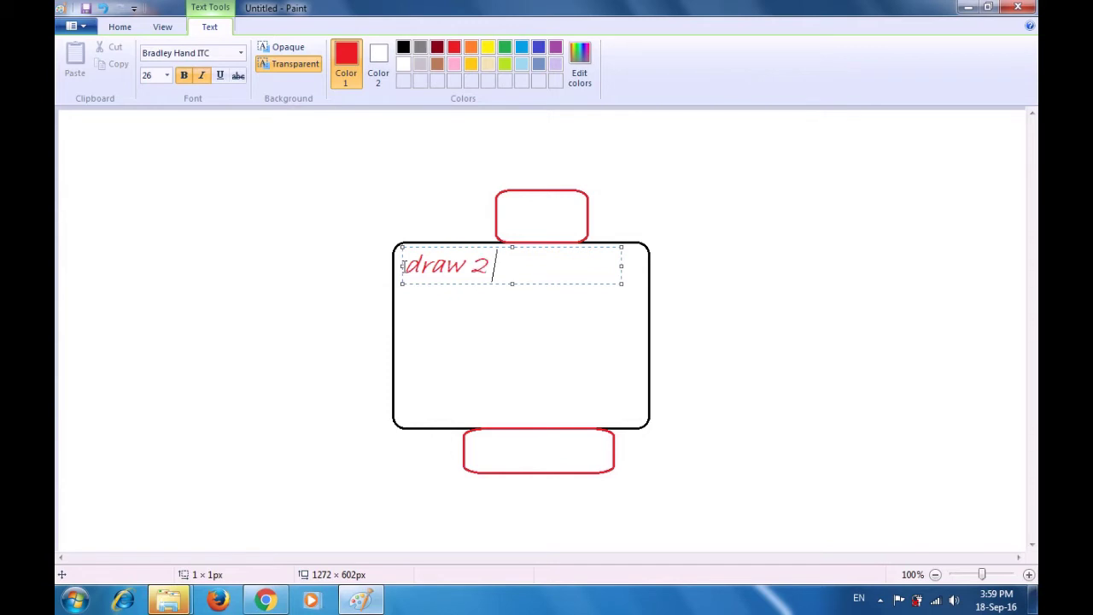
text(md)
text(re )
text(re)
text(d)
key(BackSpace)
text(ctan)
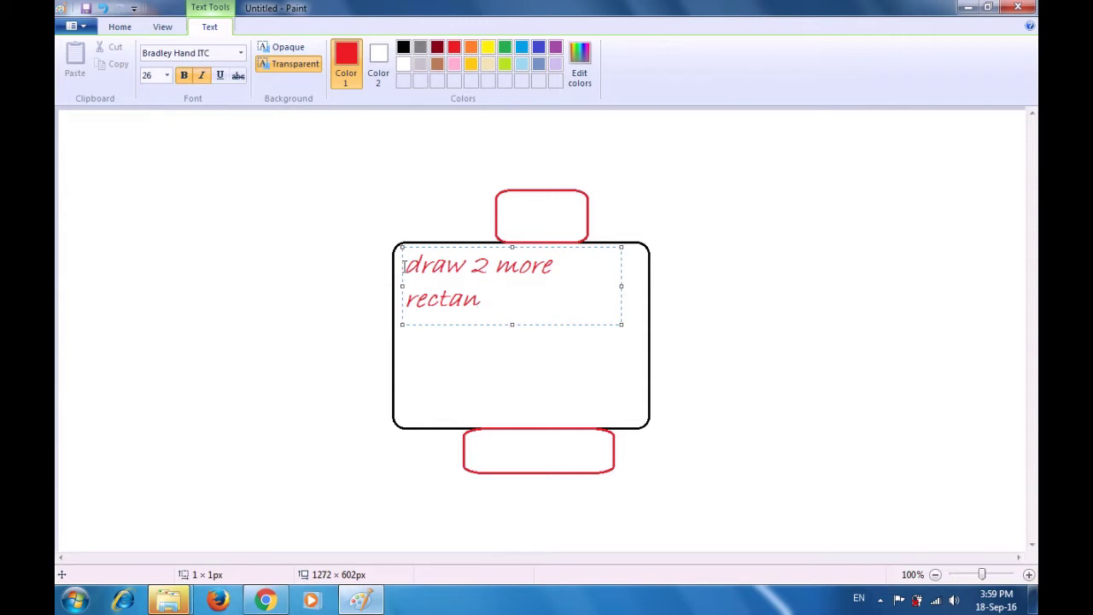
text(gles with)
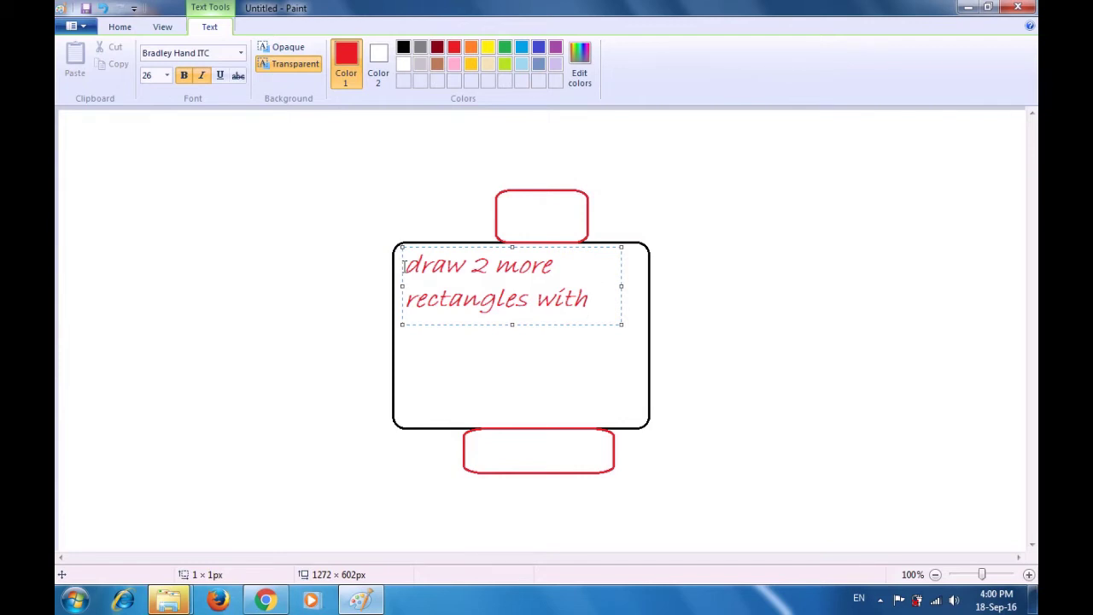
text(rounded )
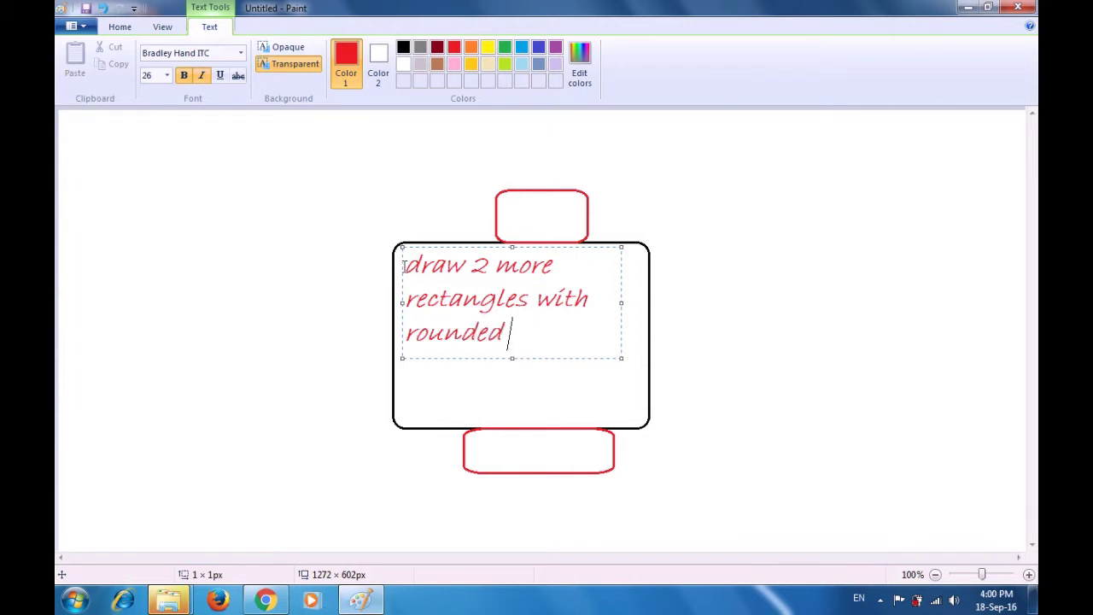
text(r)
key(BackSpace)
text(corners)
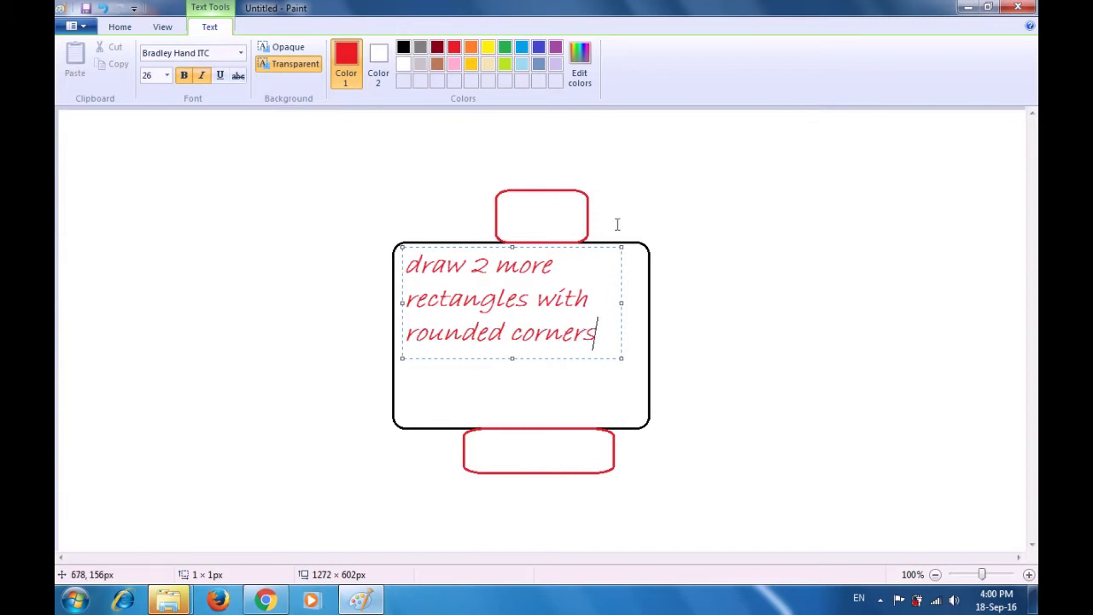
click(679, 222)
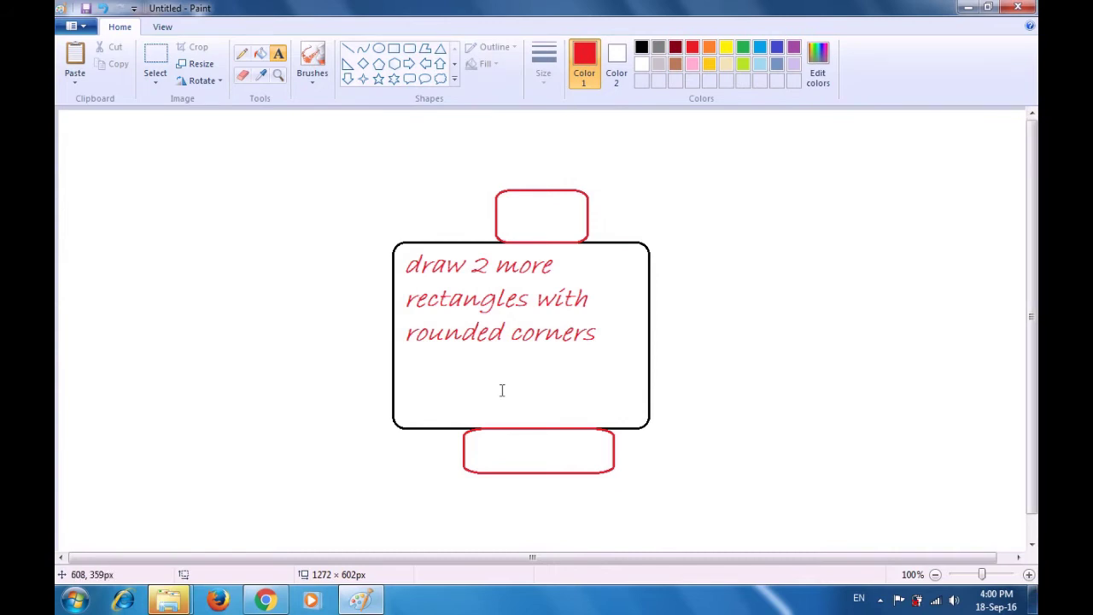
Add a second red text, "curved line for smilw", inside the black rectangle near its bottom edge.
click(404, 399)
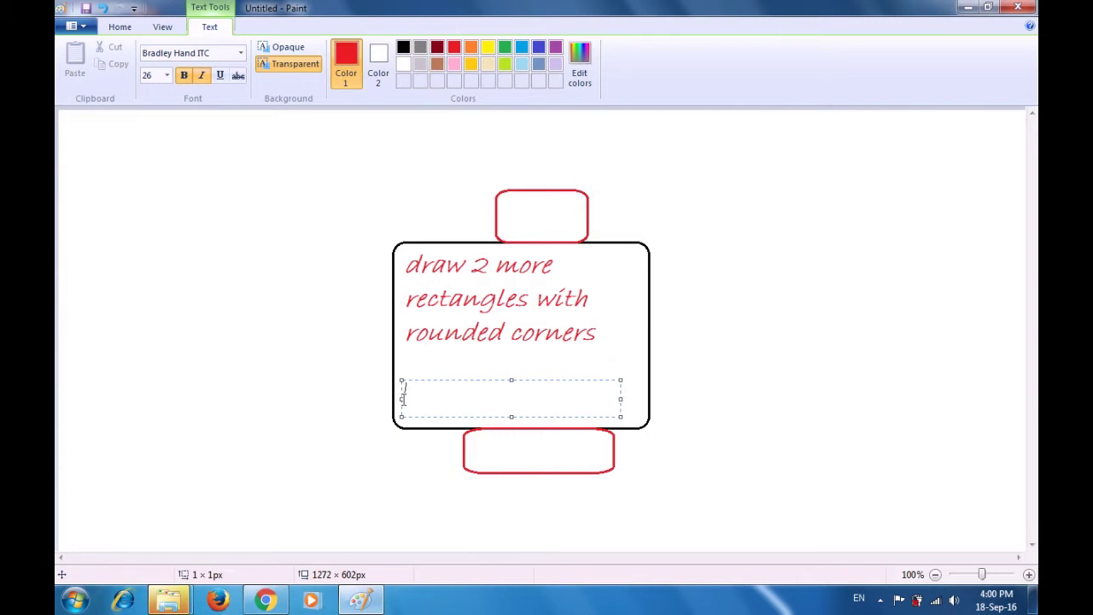
text(curve)
text(d li)
text(ne fo)
text(r sm)
text(ile)
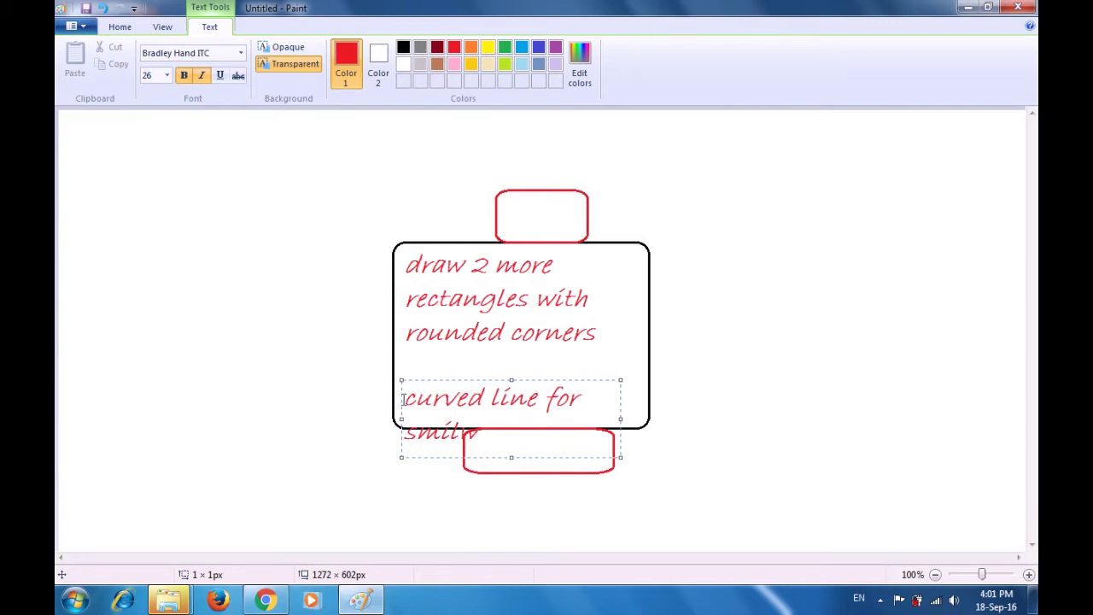
Set the font size of the whole "curved line for smilw" text to 16 and place it on the canvas.
key(ctrl+a)
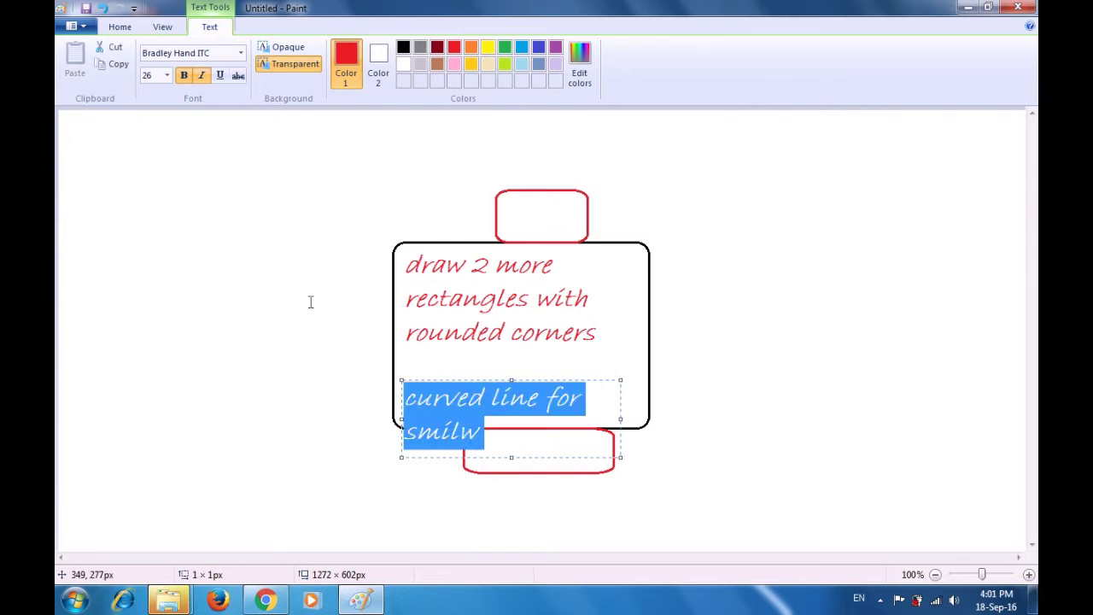
click(166, 76)
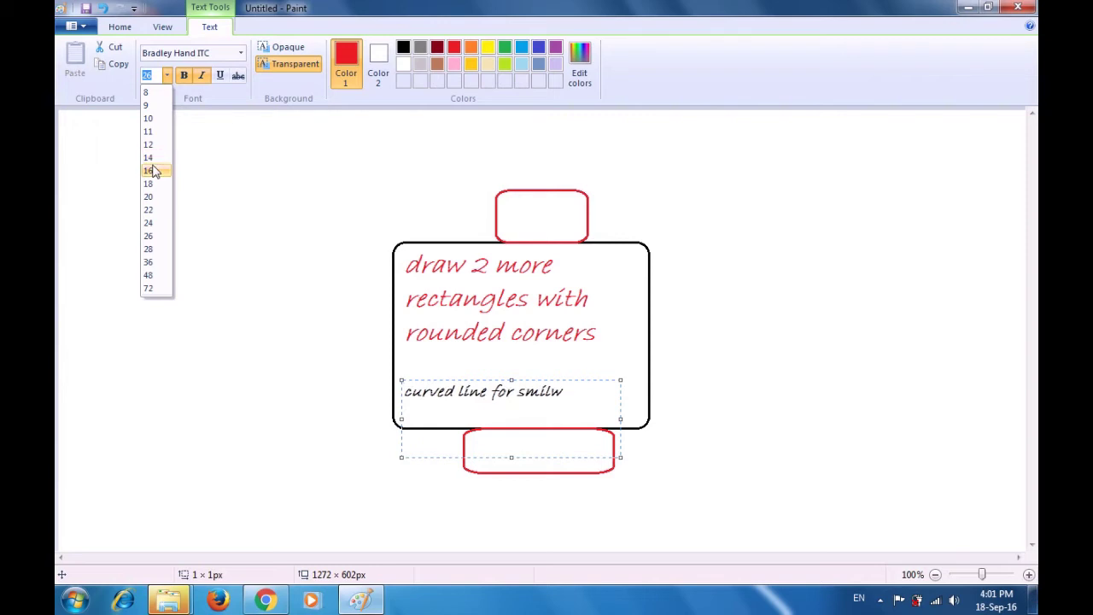
click(152, 171)
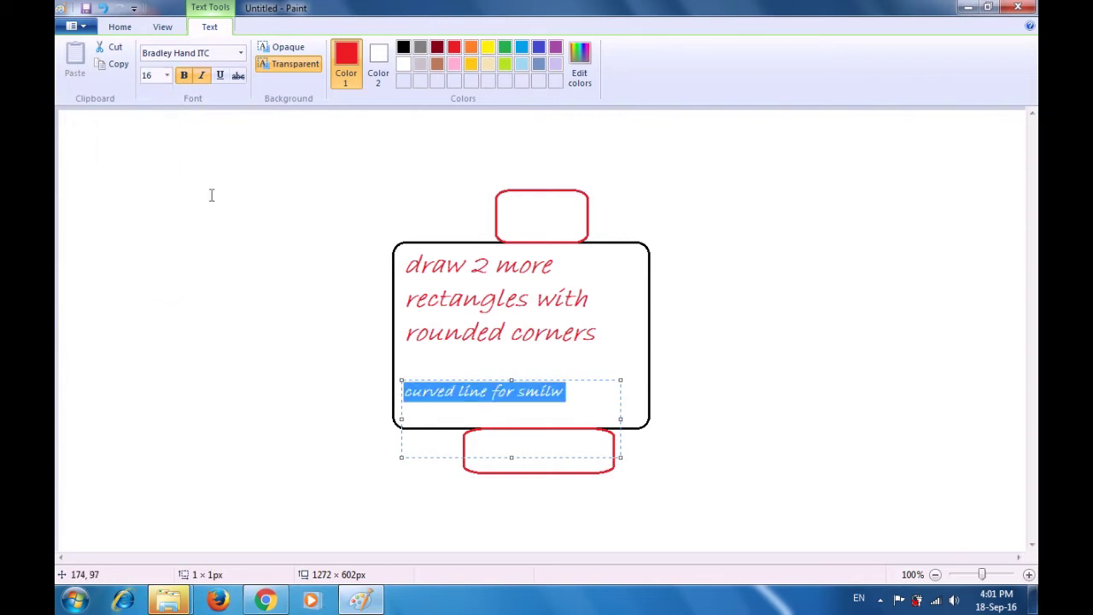
click(254, 244)
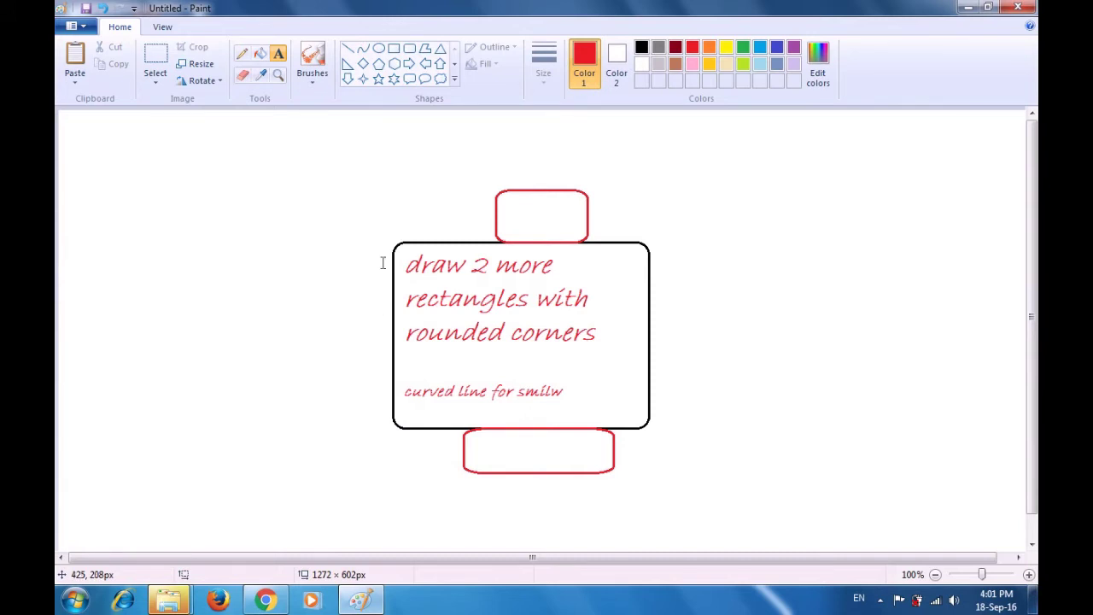
Draw a black oval with solid black fill, about 21 × 31 px, just below the end of the word "corners".
click(379, 51)
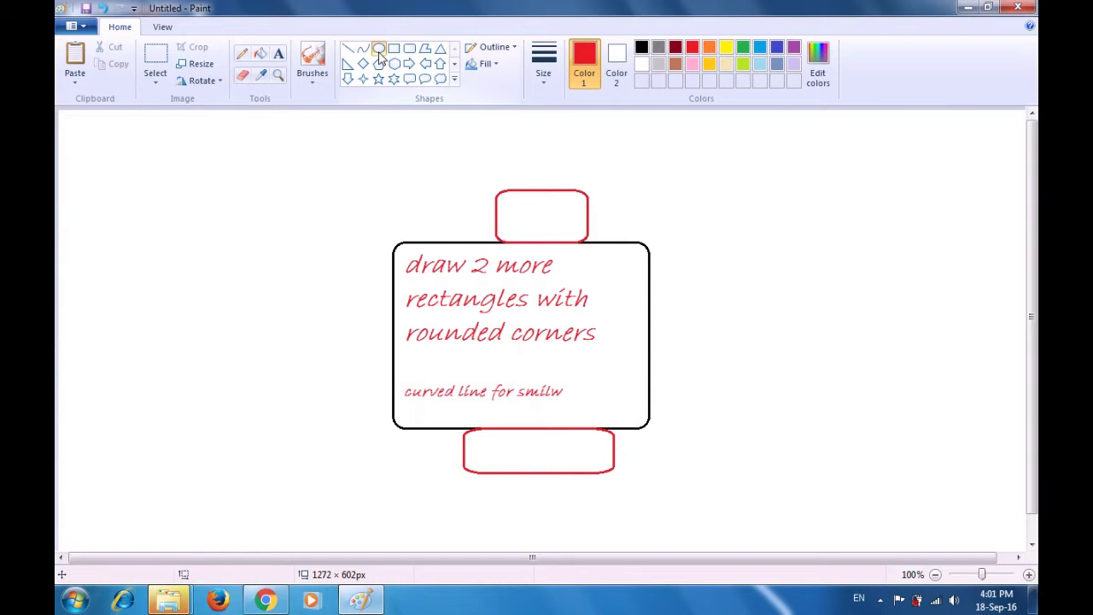
click(496, 64)
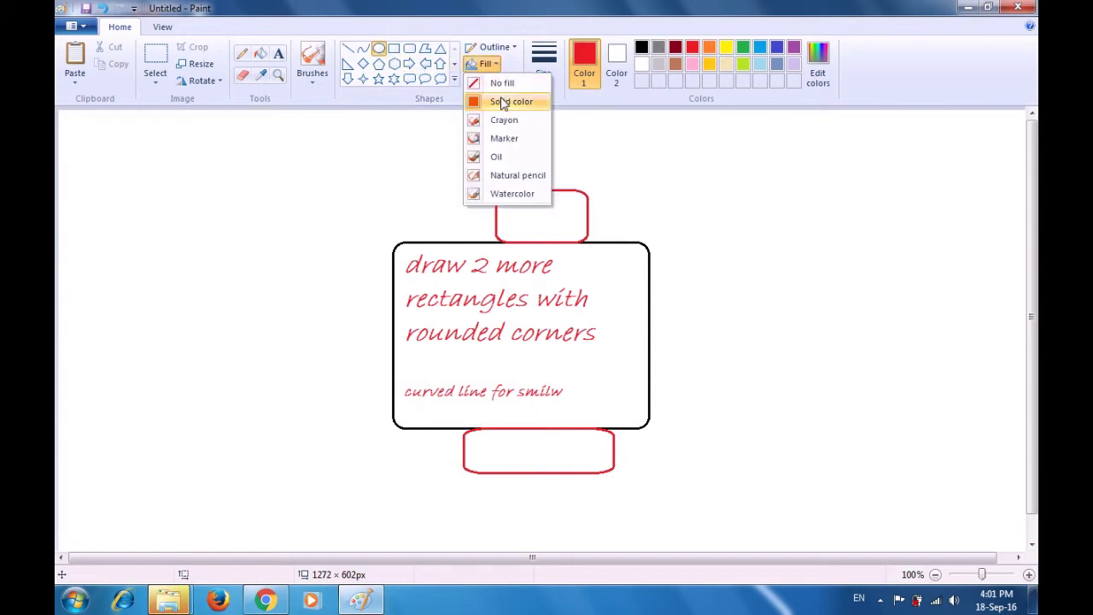
click(500, 100)
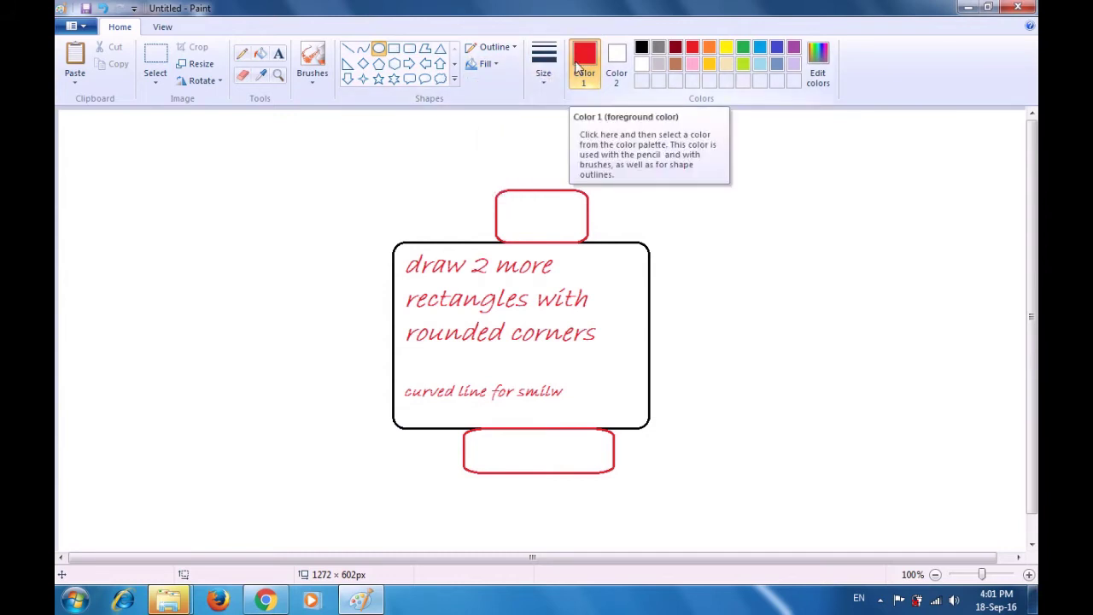
click(642, 47)
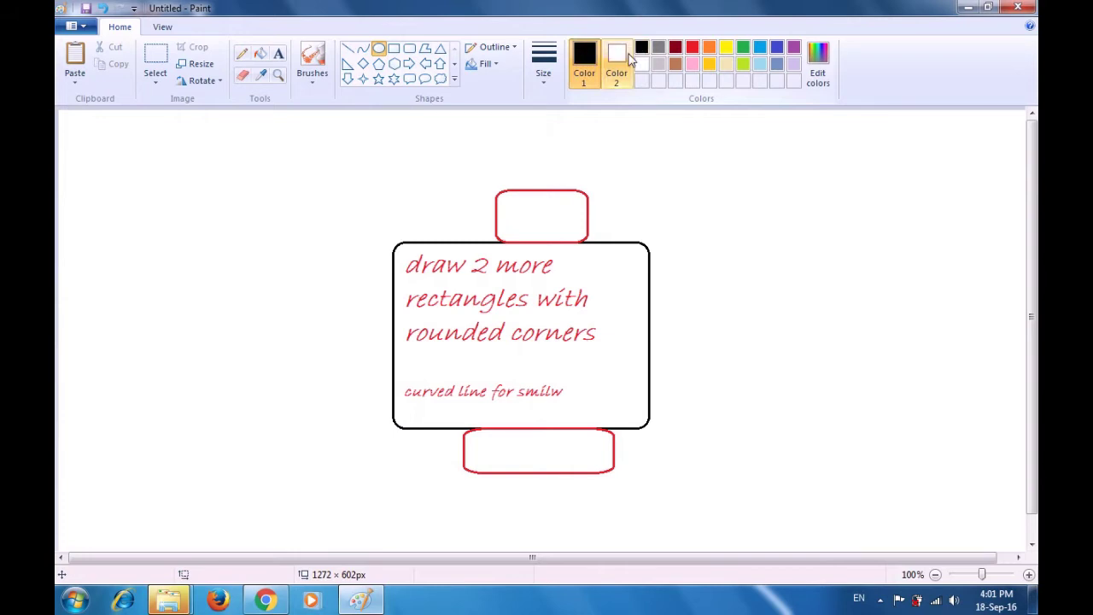
click(631, 59)
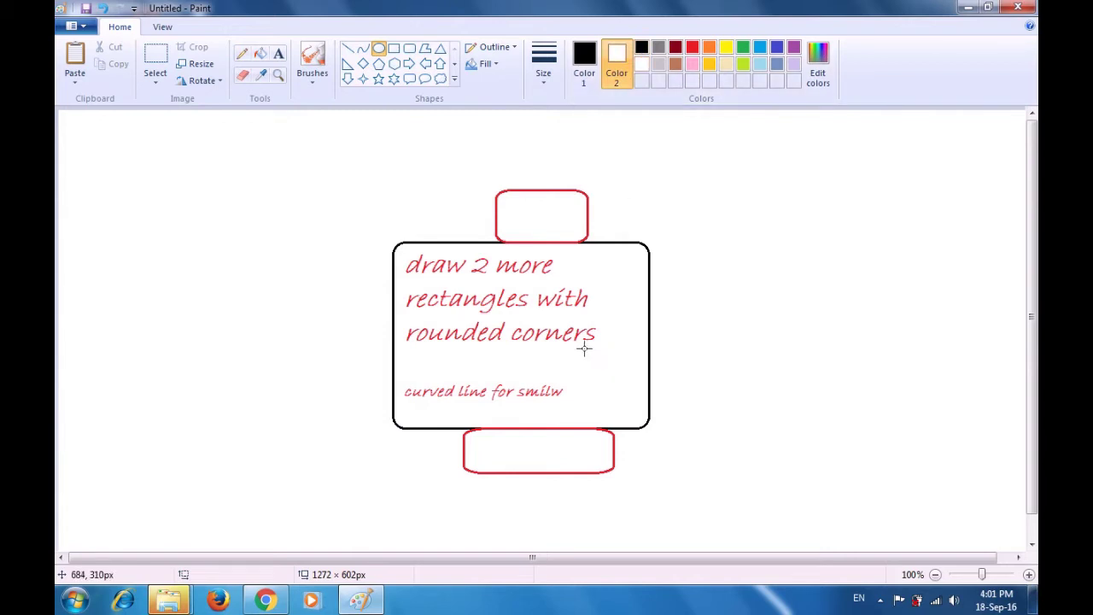
drag(581, 344, 598, 369)
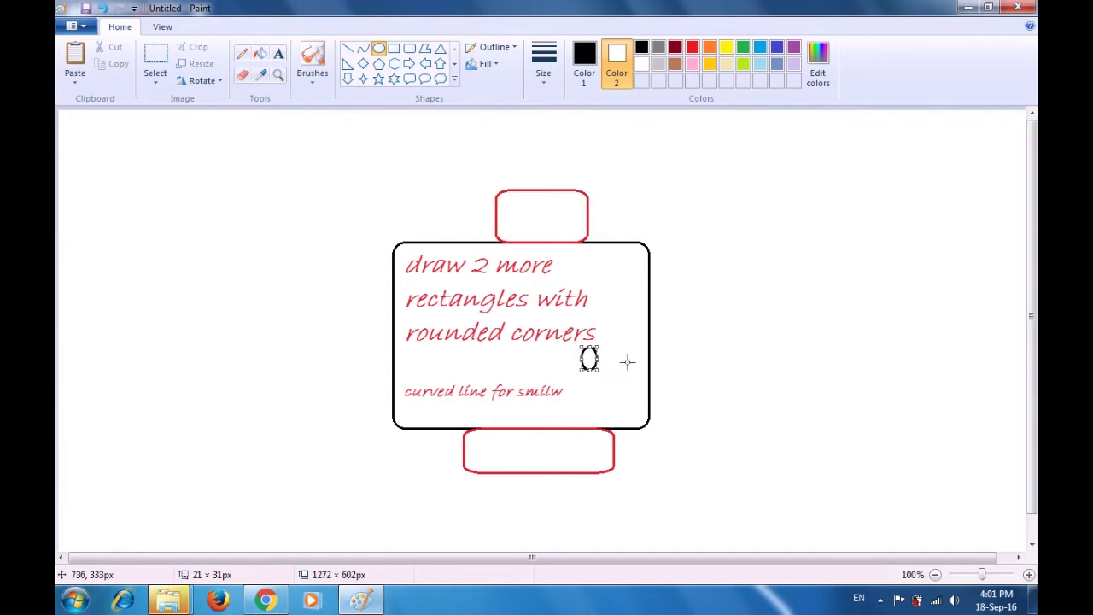
click(615, 70)
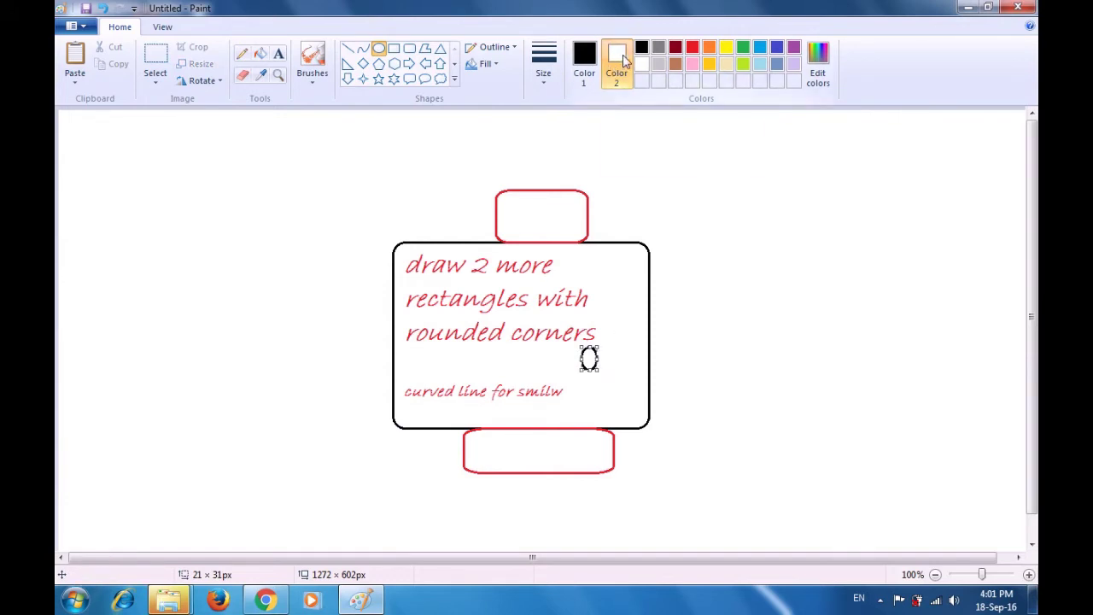
click(641, 50)
click(641, 50)
click(682, 173)
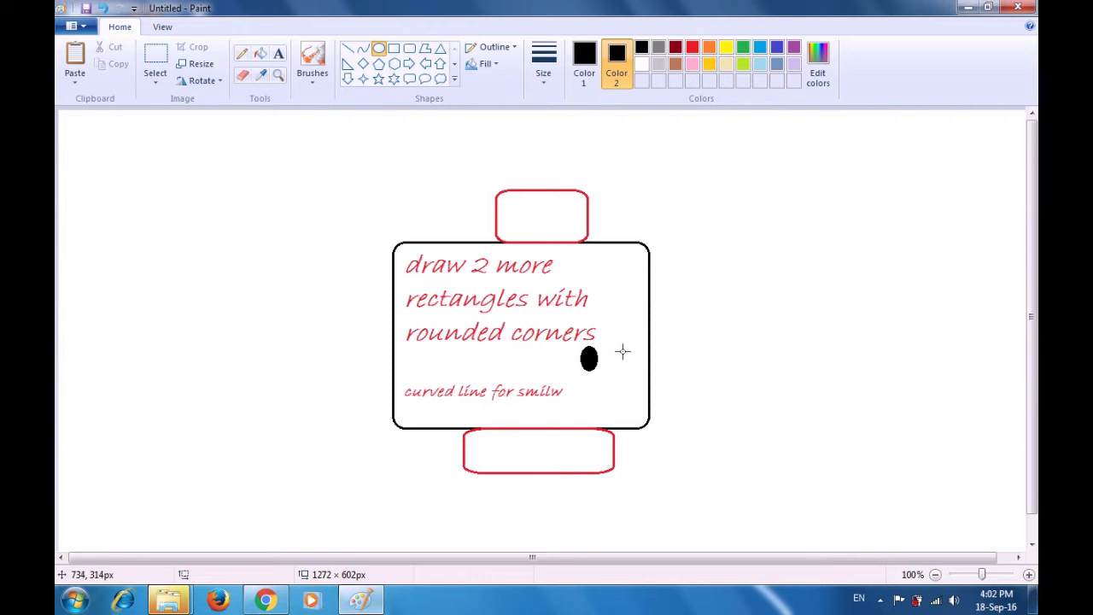
Draw a second solid black oval about 23 × 27 px to the right of the first and nudge it level with it.
drag(623, 351, 640, 374)
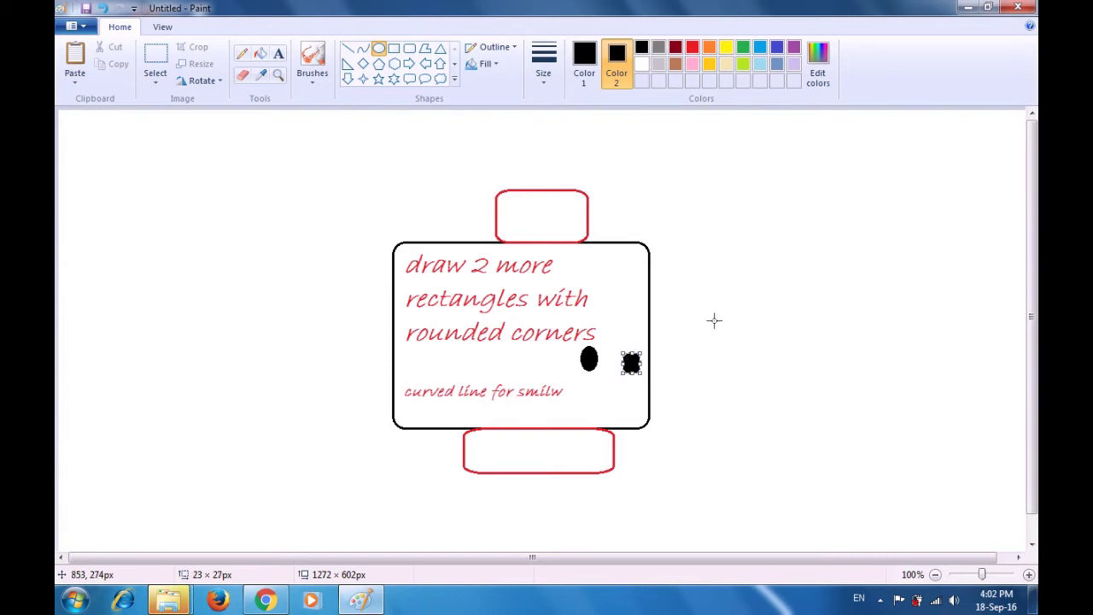
key(Up)
key(Up)
key(Up)
key(Up)
key(Up)
key(Up)
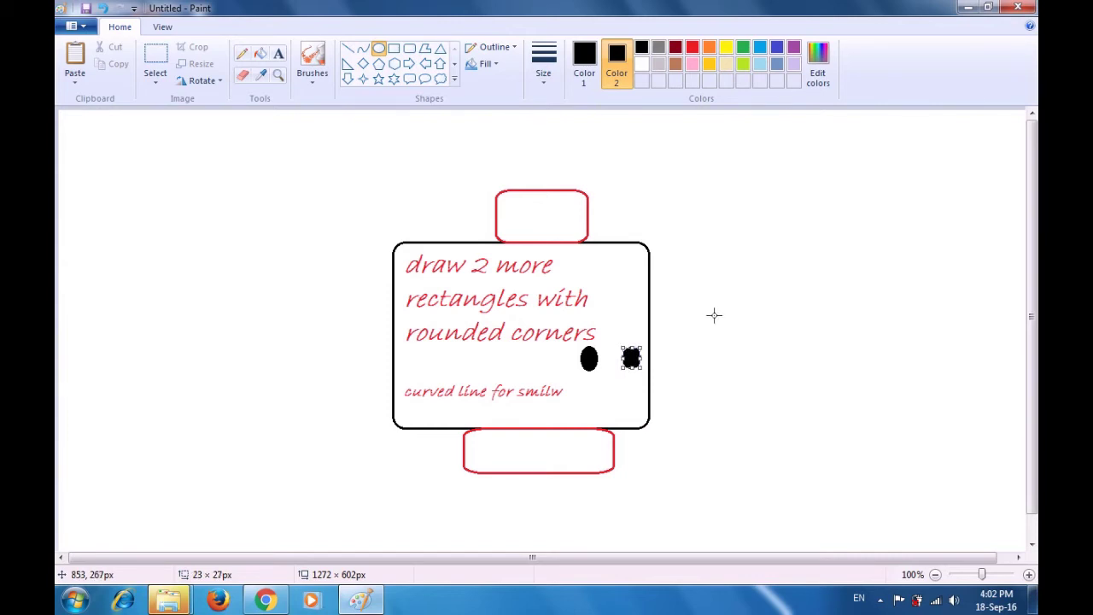
key(Left)
click(750, 303)
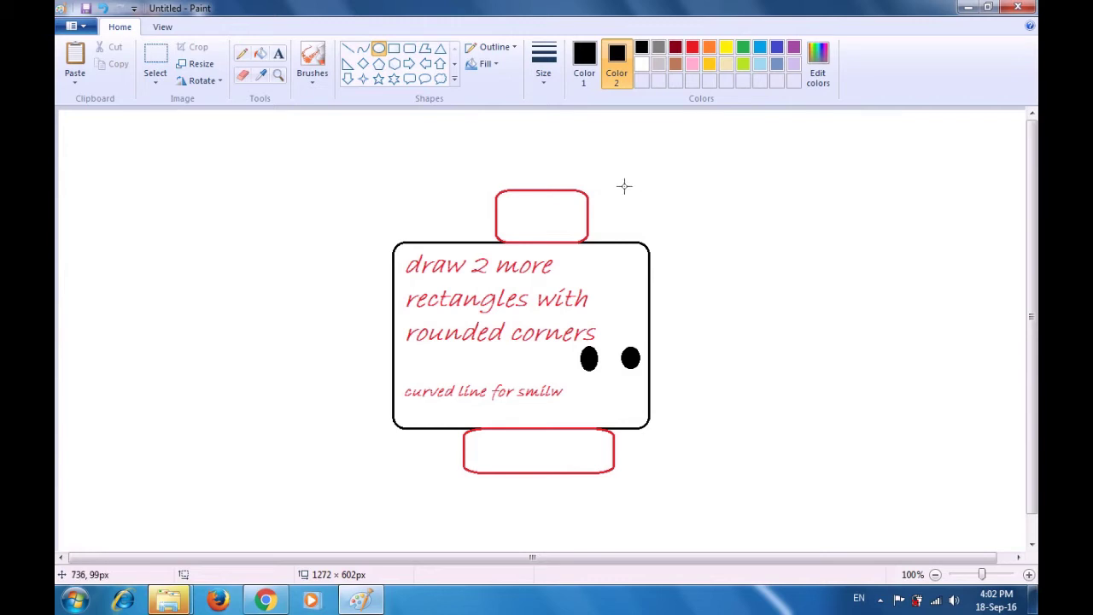
Draw an unfilled red circle about 60 × 60 px to the right of the black rectangle with the second-thickest outline.
click(584, 72)
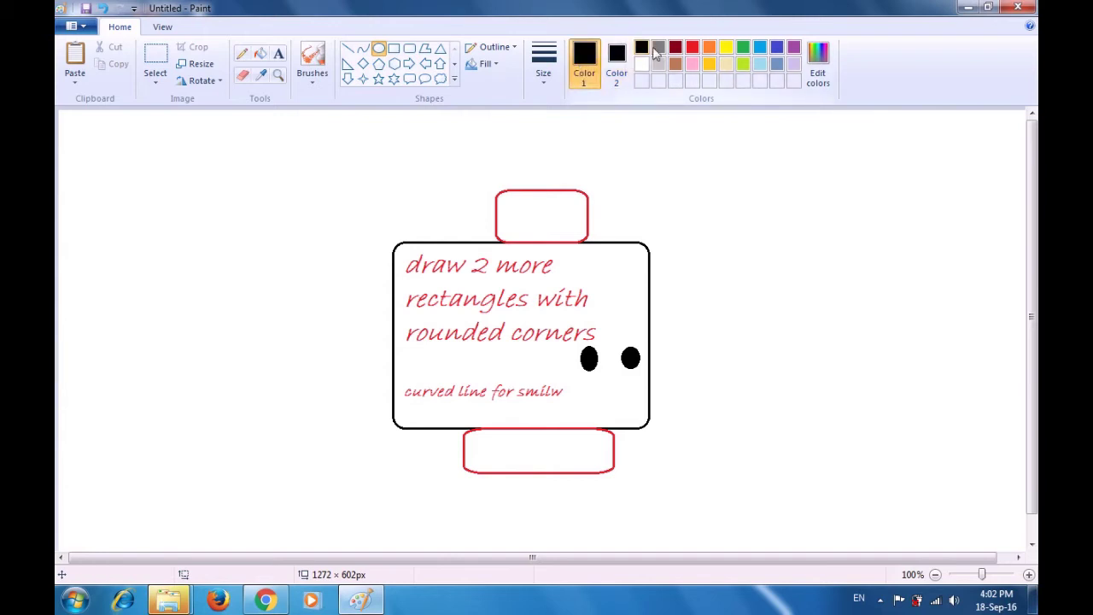
click(695, 48)
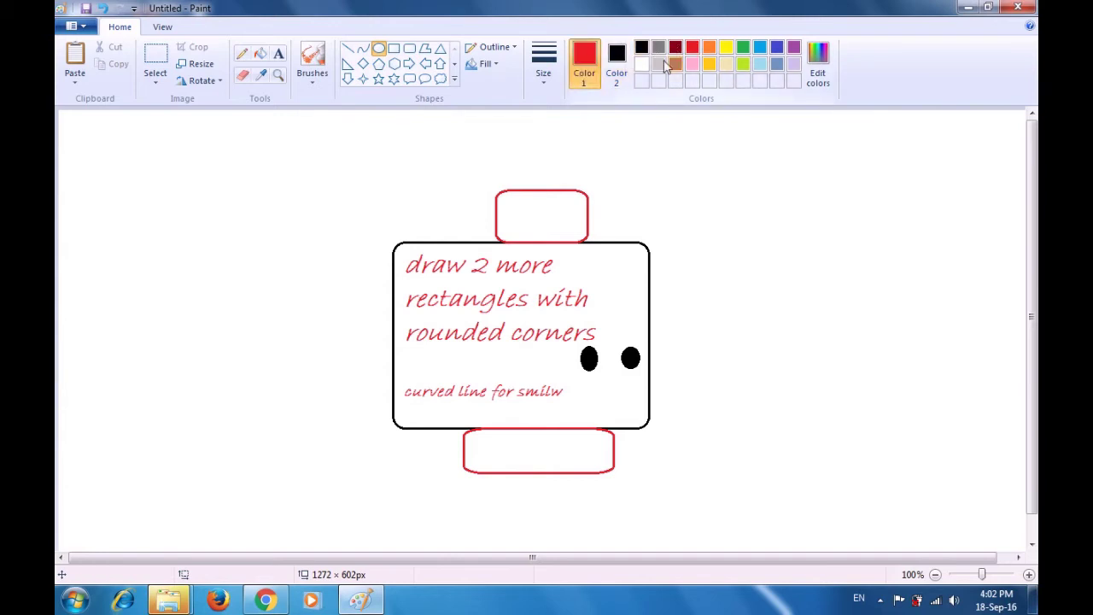
click(487, 64)
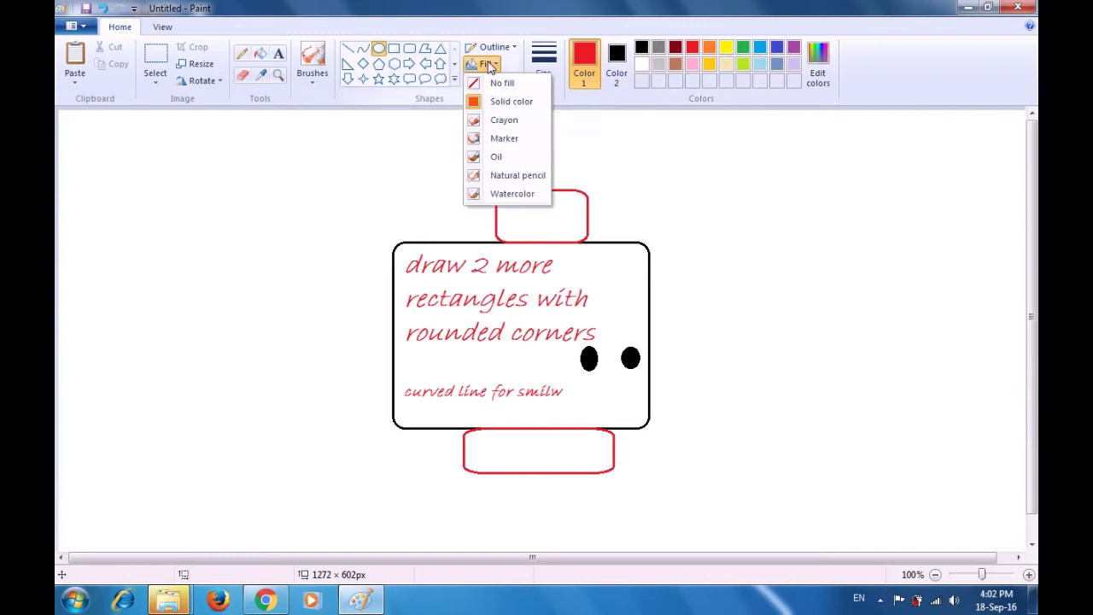
click(502, 85)
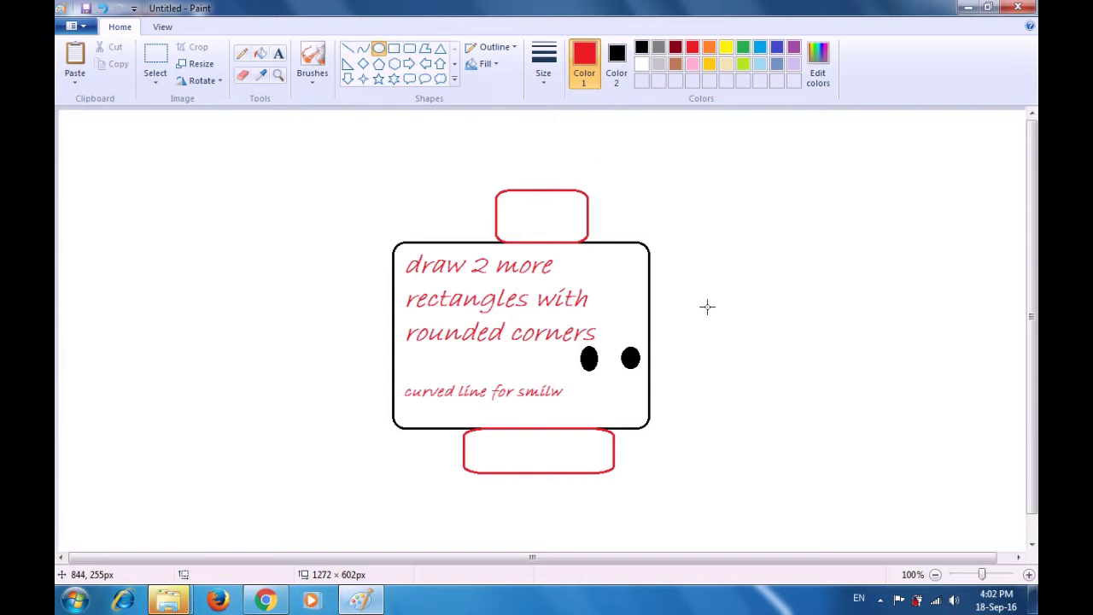
drag(724, 340, 771, 385)
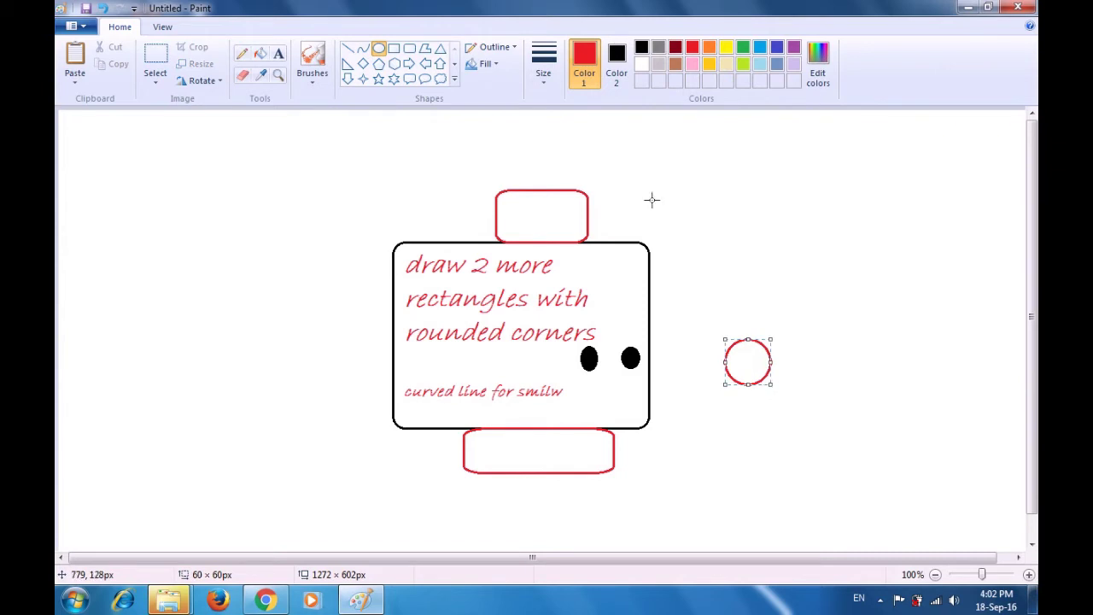
click(547, 83)
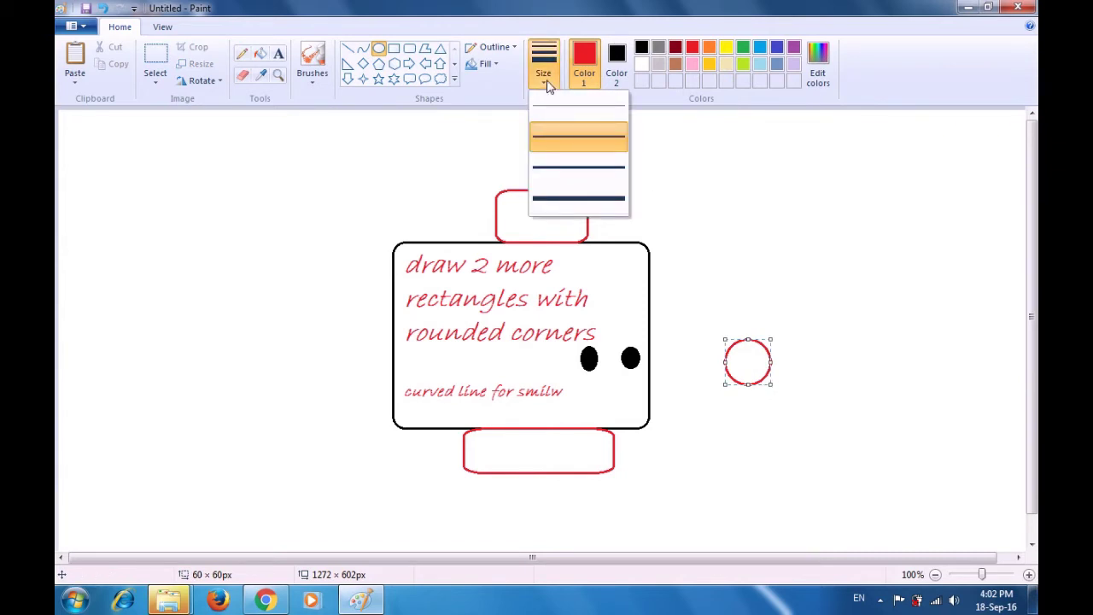
click(561, 166)
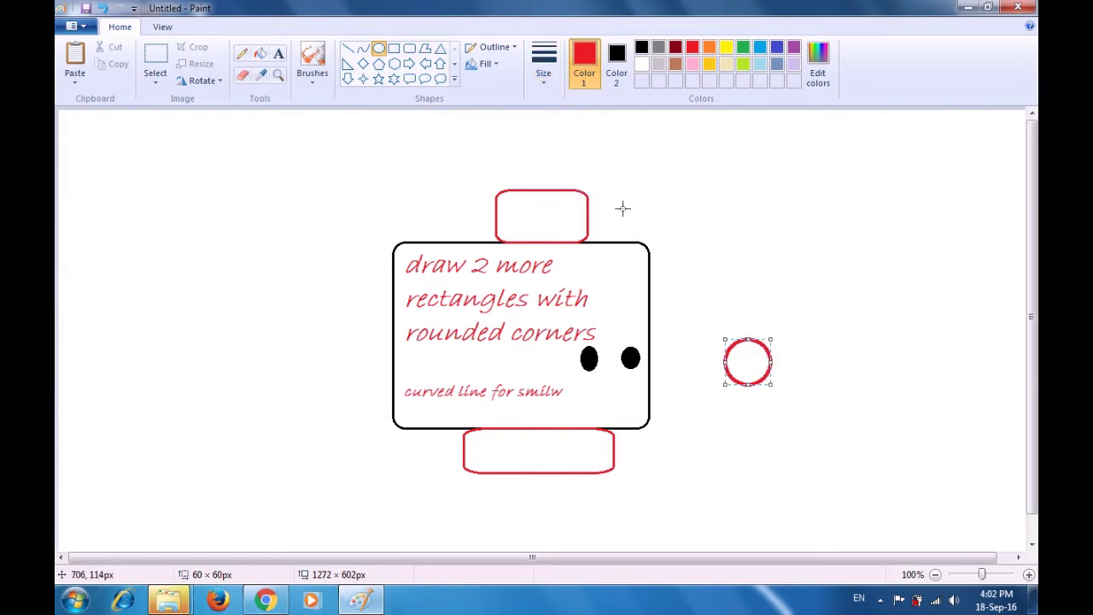
click(702, 244)
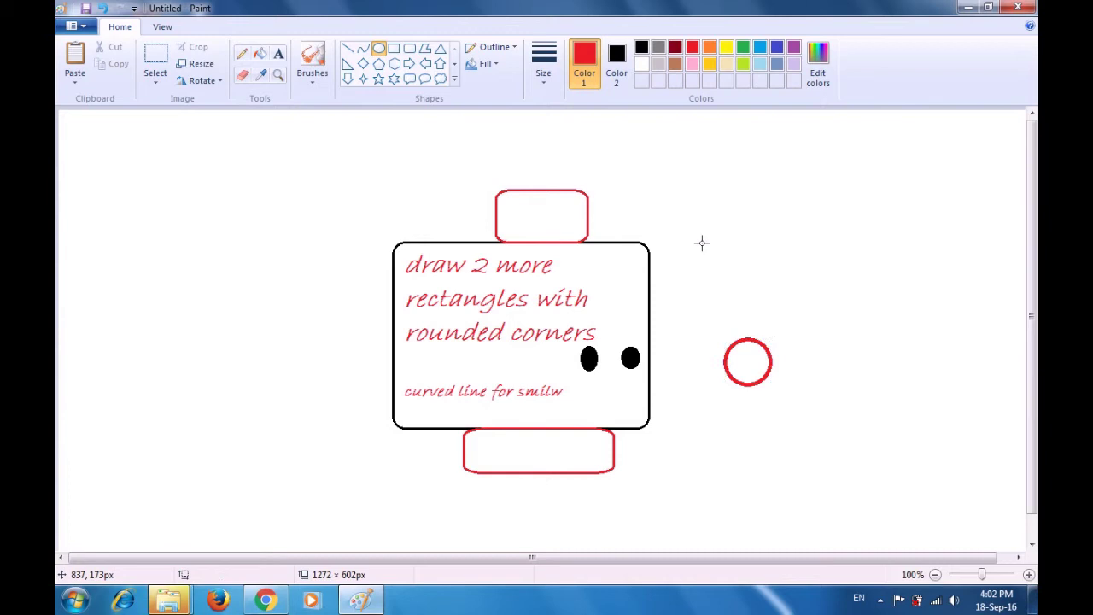
Set Color 2 to white and delete the upper half of the red circle with a rectangular selection about 162 × 43 px.
click(615, 70)
click(641, 67)
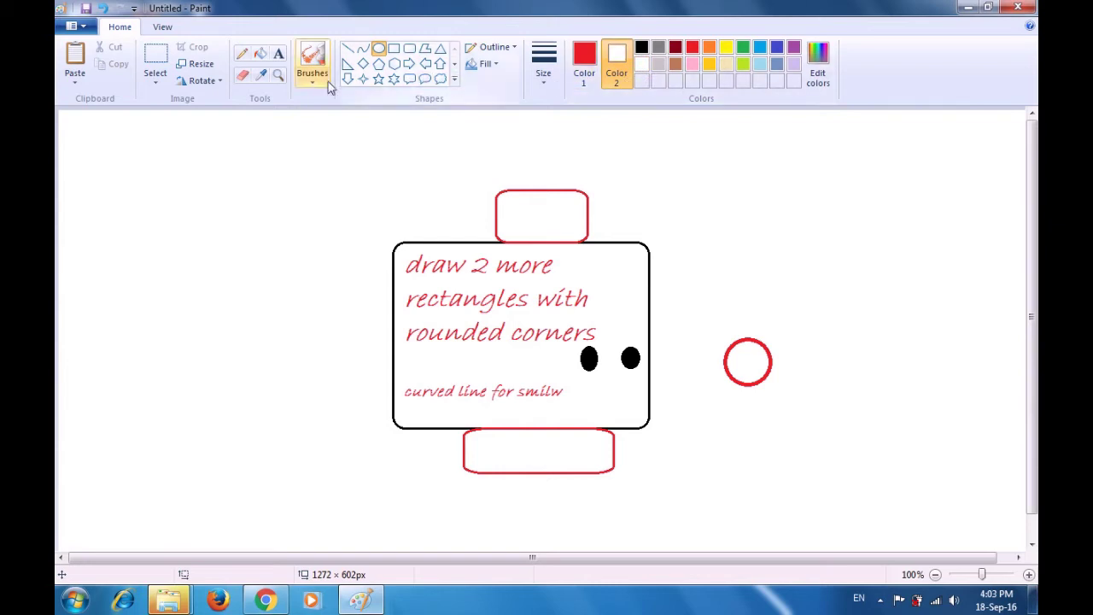
click(160, 61)
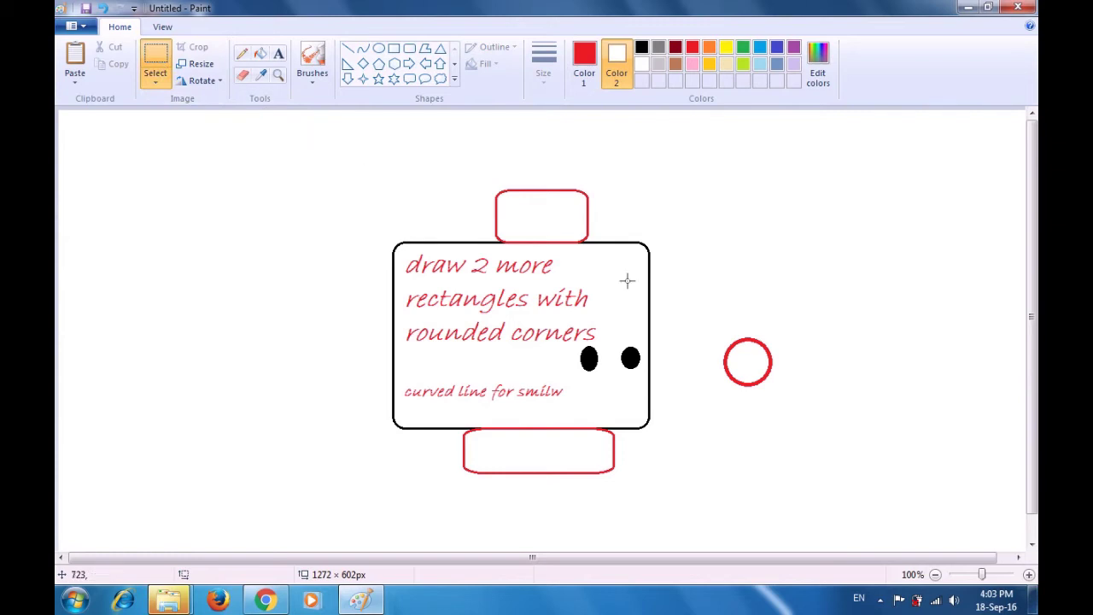
drag(701, 329, 826, 362)
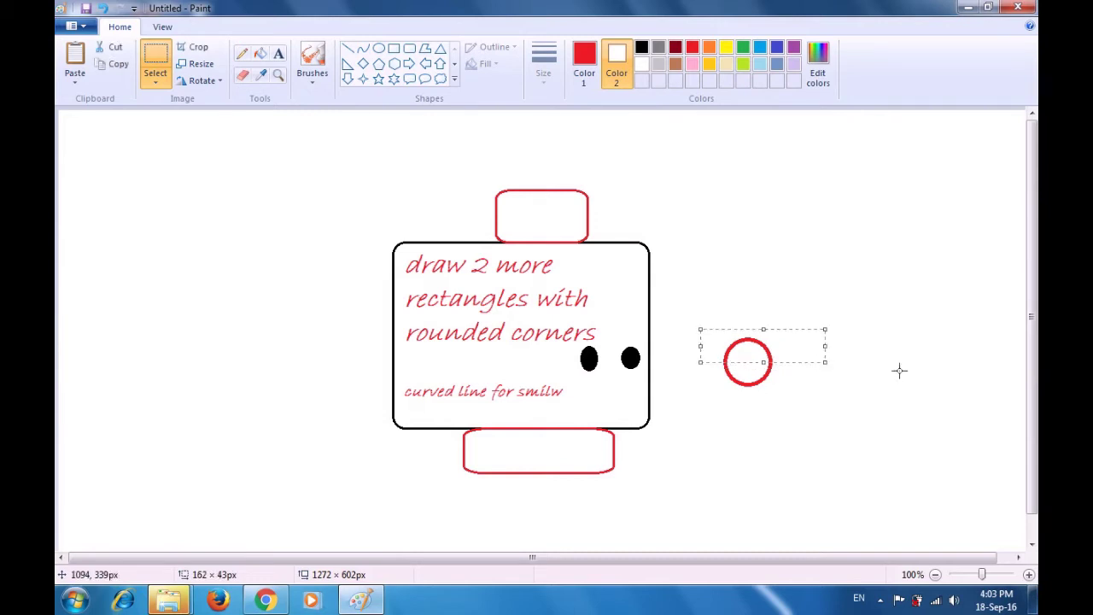
key(Delete)
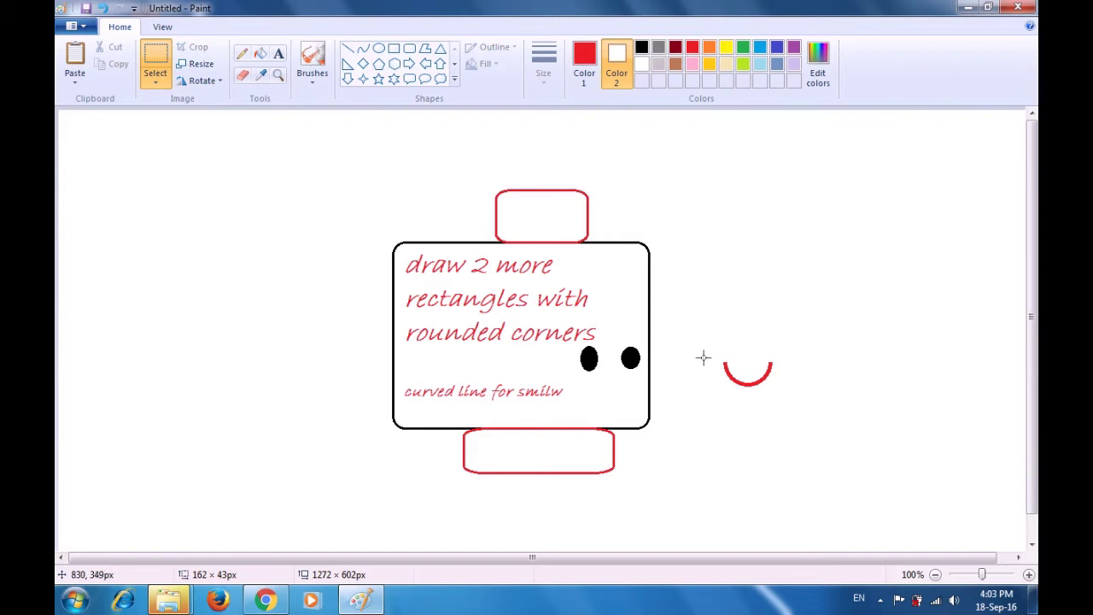
Move the remaining red arc beneath the black eyes as a smile, using a transparent selection so the outlines behind it show.
drag(707, 347, 629, 413)
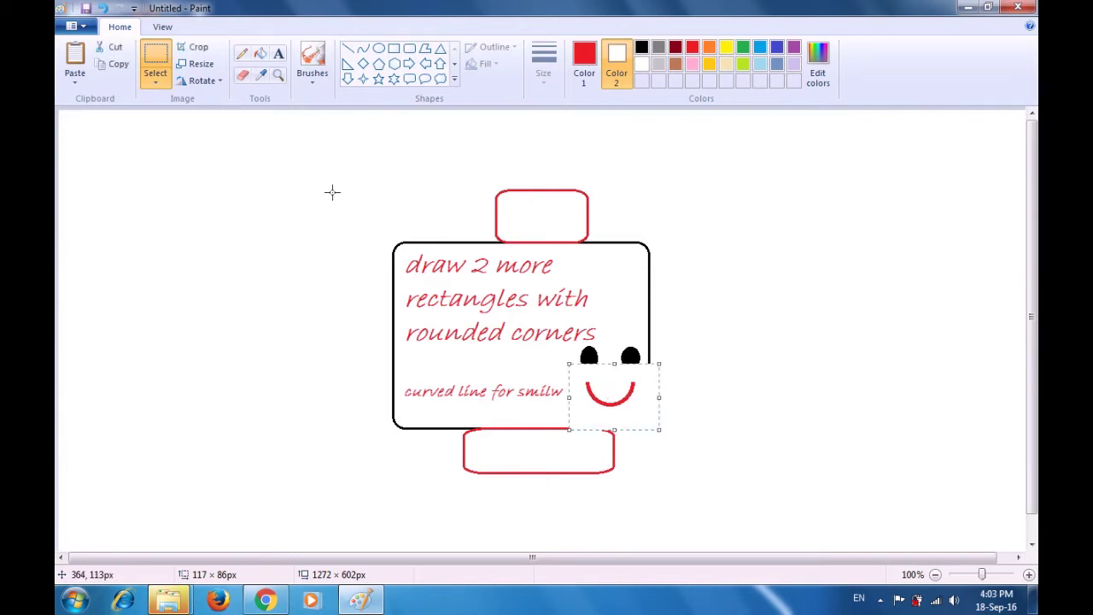
click(156, 82)
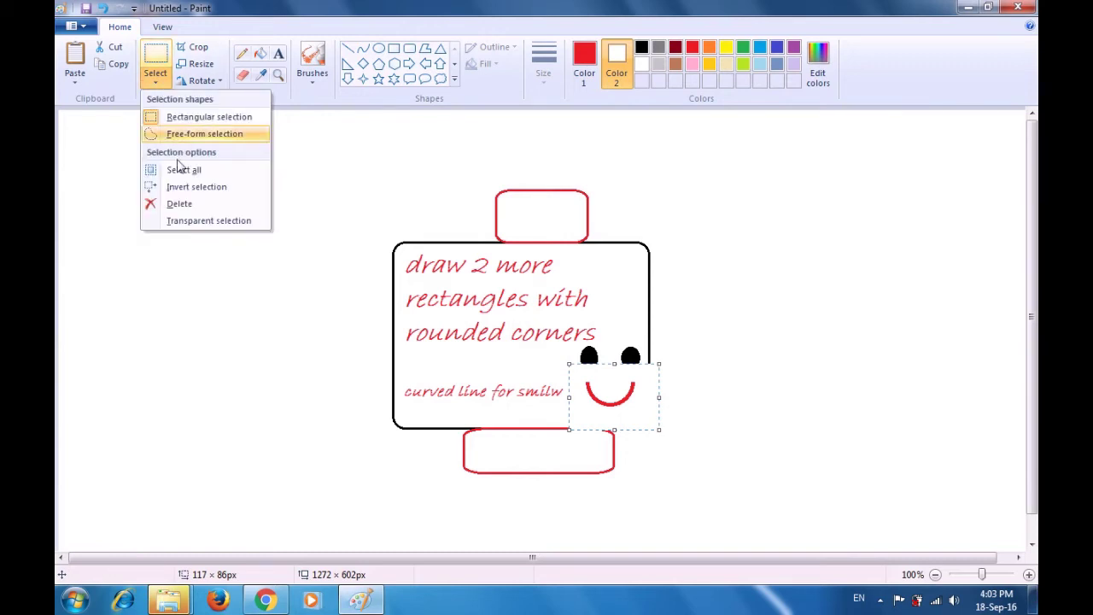
click(190, 223)
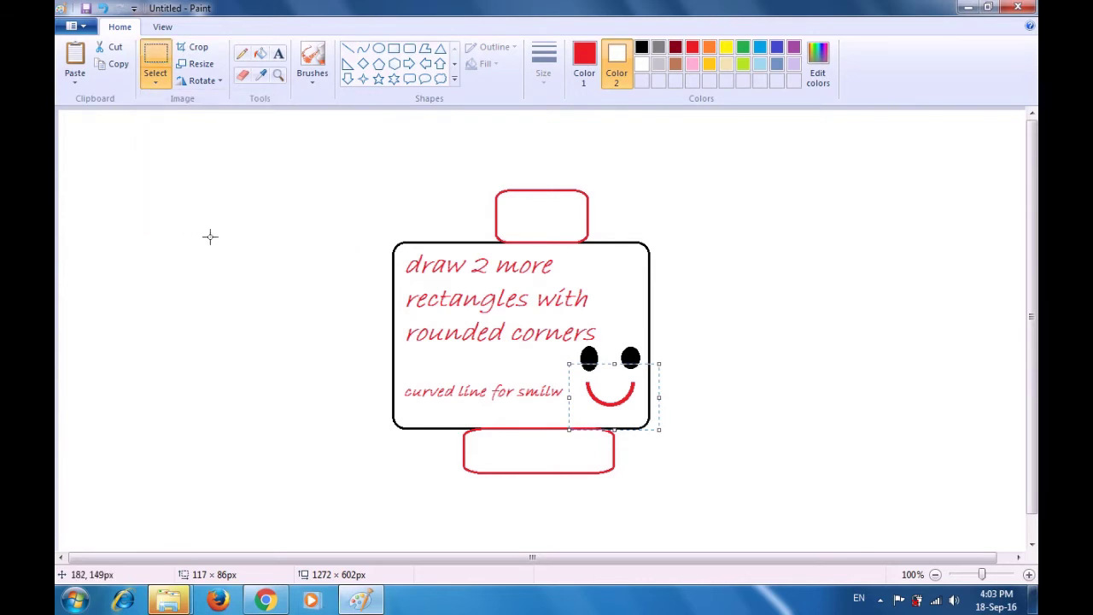
key(ctrl+z)
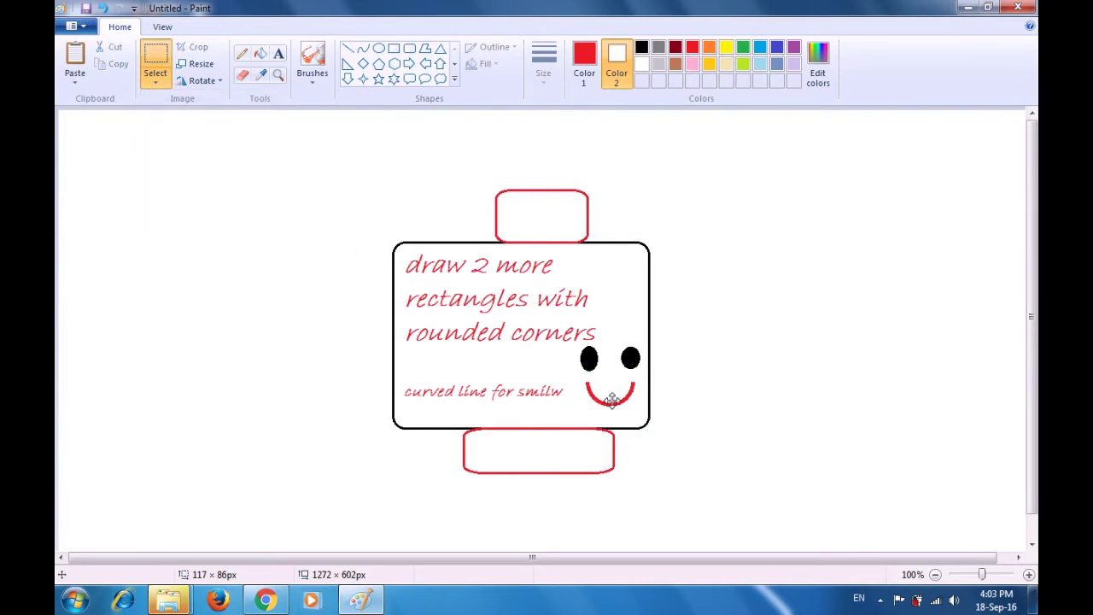
drag(612, 395, 612, 408)
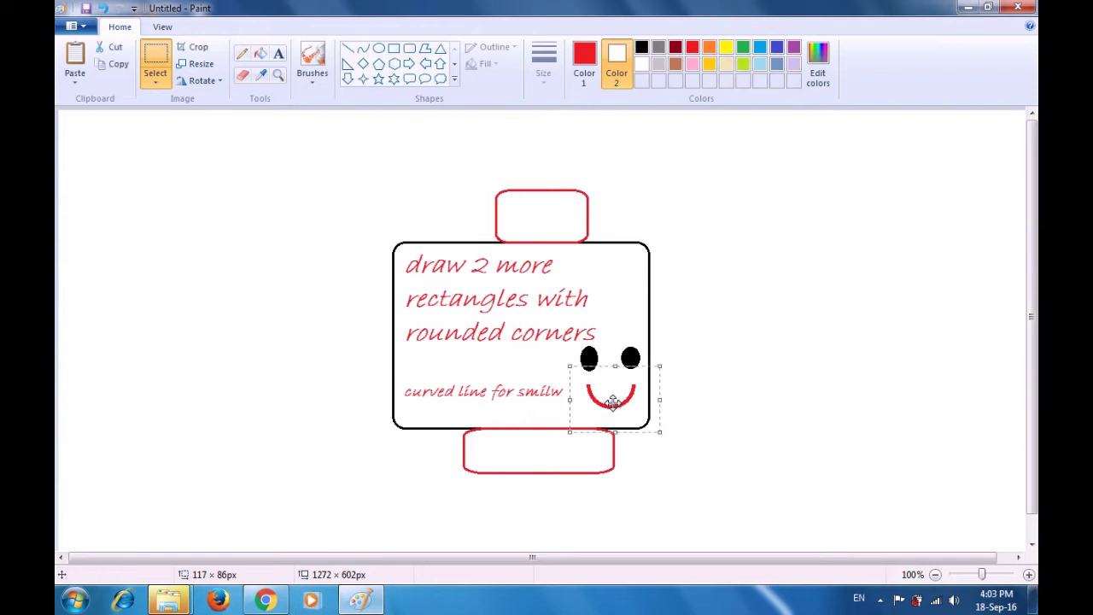
click(746, 345)
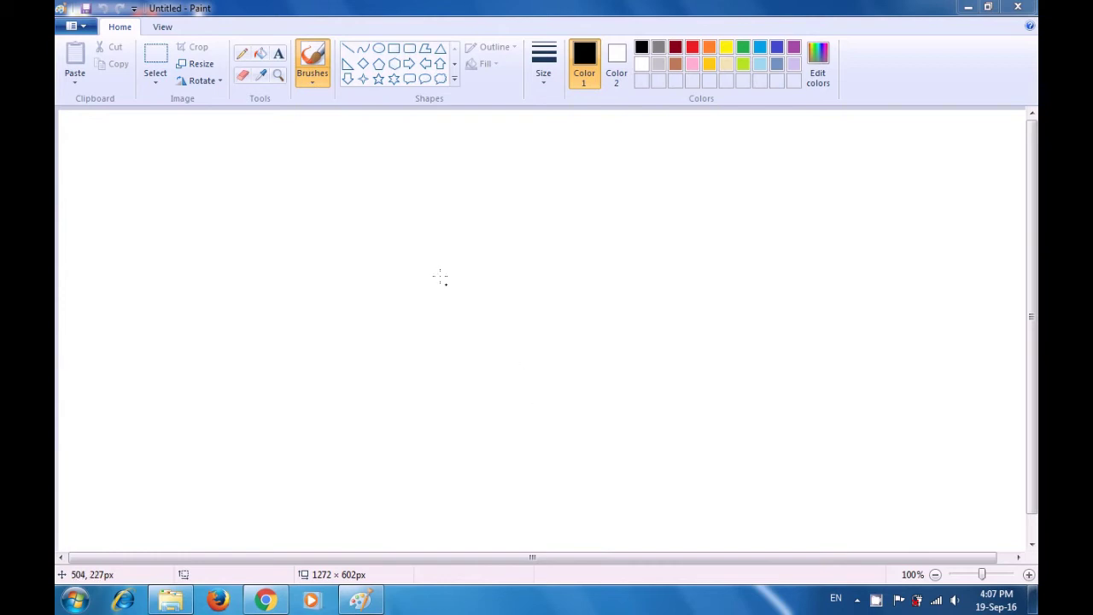
Draw a freehand black letter A with the Pencil at the thinnest size in the upper-left area of the blank canvas.
click(245, 64)
click(246, 64)
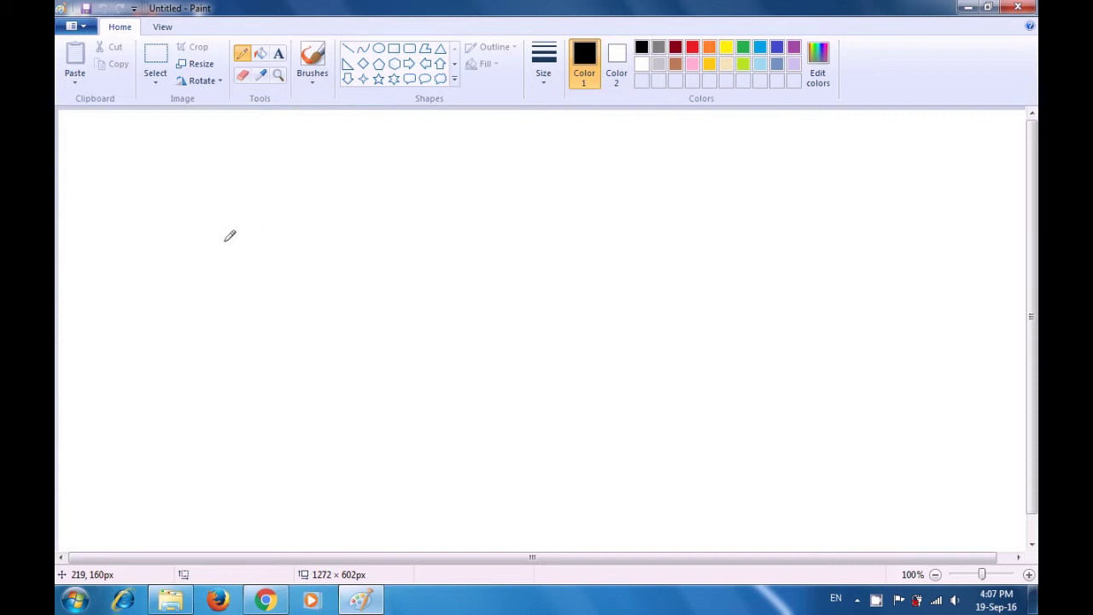
mouse_move(177, 280)
mouse_down()
mouse_move(216, 185)
mouse_move(241, 172)
mouse_move(263, 190)
mouse_move(287, 292)
mouse_up()
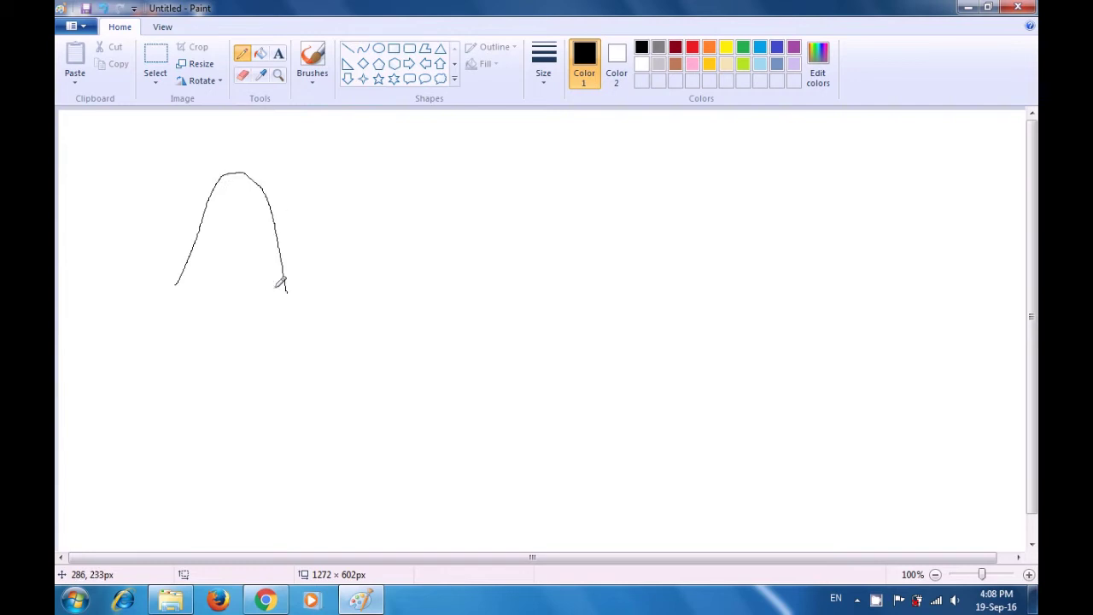
drag(197, 243, 279, 240)
Draw a freehand black letter B to the right of the A with the Pencil at the second-thinnest size.
click(540, 91)
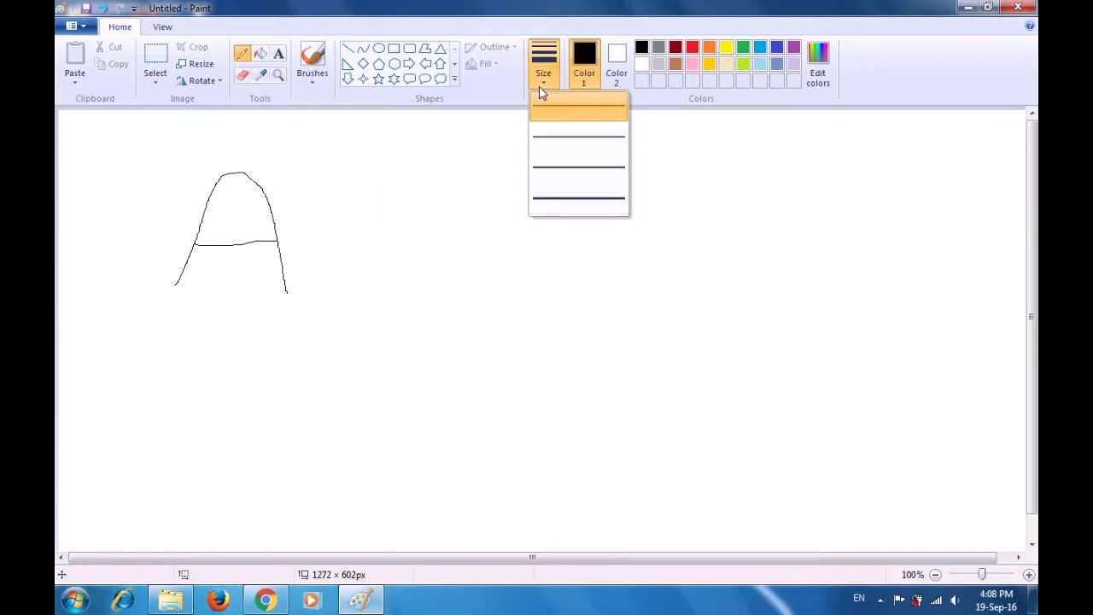
click(559, 142)
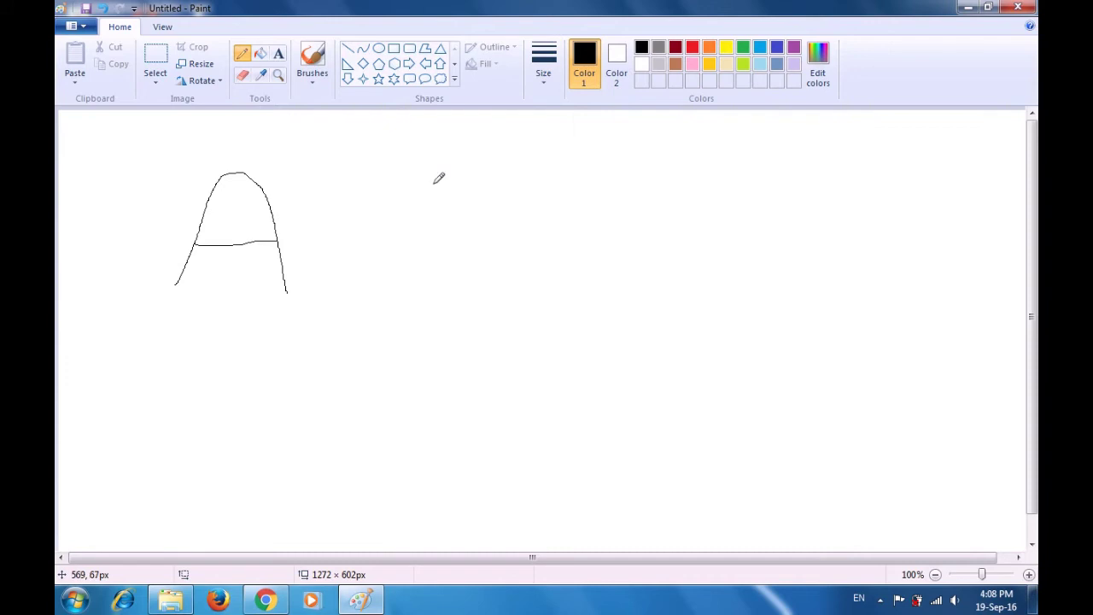
drag(330, 171, 347, 304)
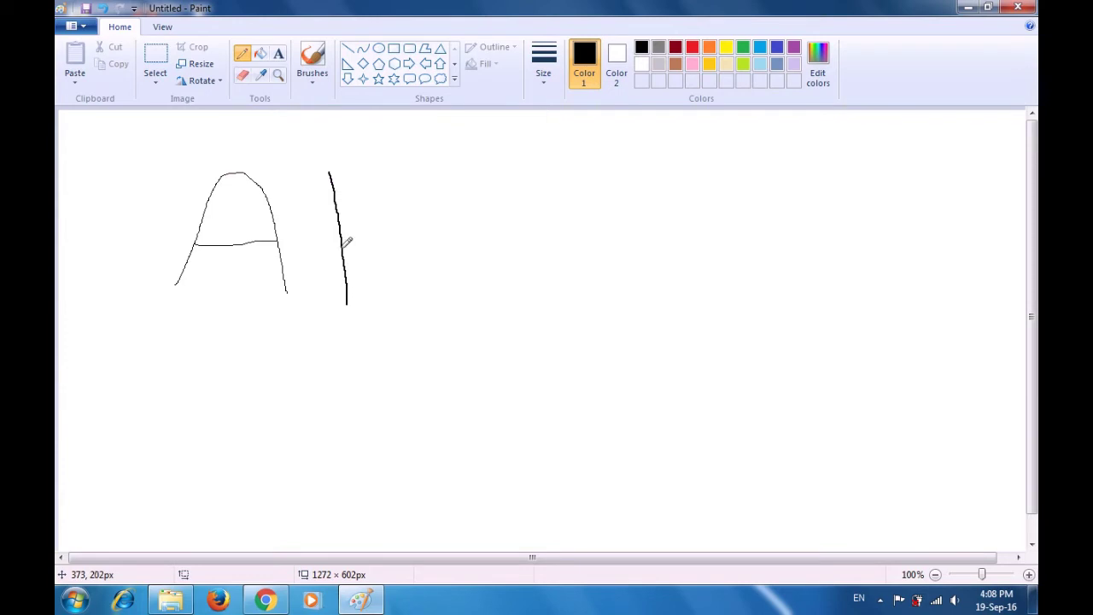
mouse_move(339, 211)
mouse_down()
mouse_move(318, 198)
mouse_move(309, 164)
mouse_move(367, 146)
mouse_move(398, 171)
mouse_move(396, 198)
mouse_move(365, 234)
mouse_move(341, 240)
mouse_move(415, 263)
mouse_move(424, 300)
mouse_move(410, 318)
mouse_move(357, 328)
mouse_move(348, 304)
mouse_up()
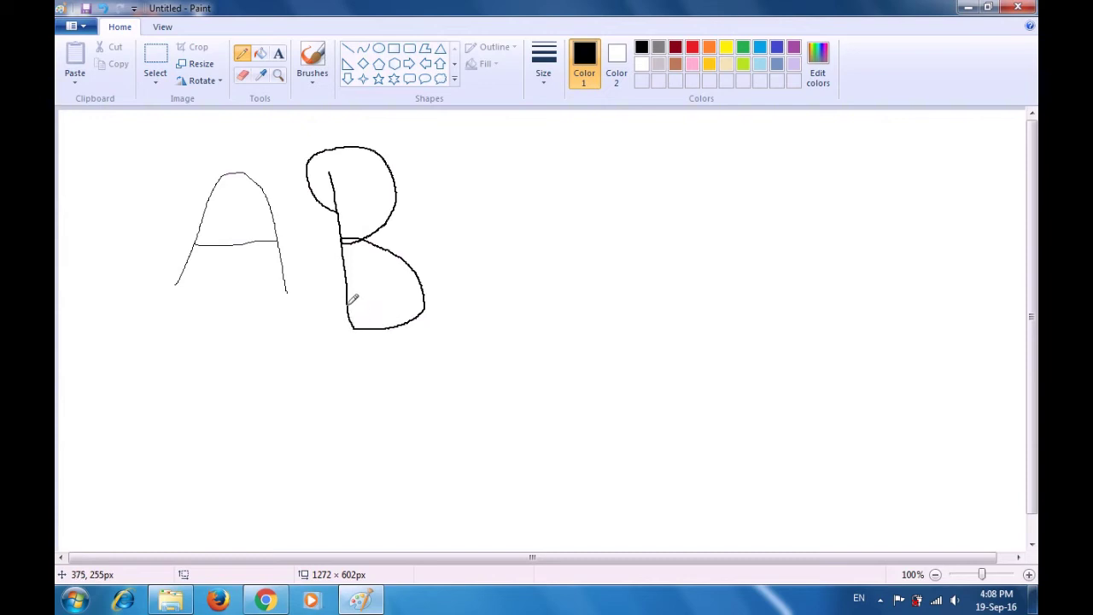
Draw a freehand black letter C to the right of the B with the Pencil at the second-thickest size.
click(543, 87)
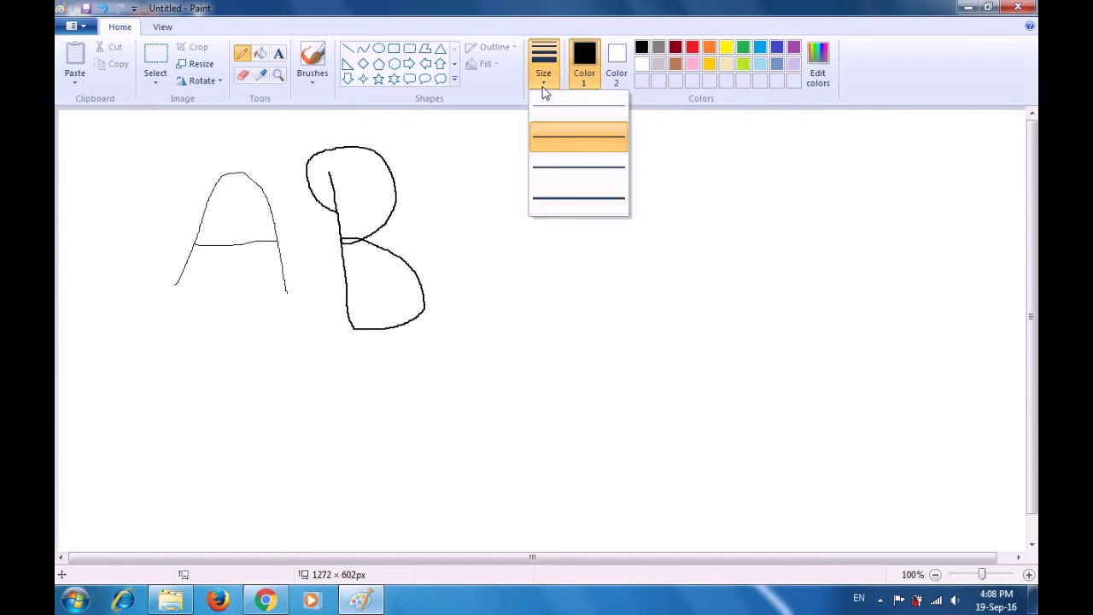
click(565, 170)
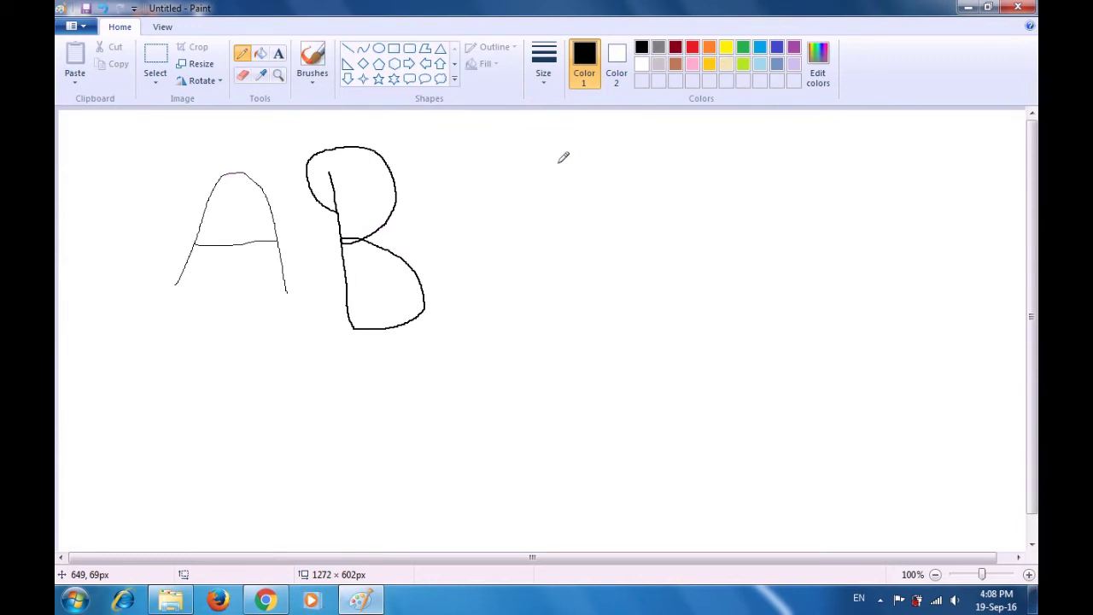
mouse_move(557, 155)
mouse_down()
mouse_move(507, 175)
mouse_move(488, 246)
mouse_move(505, 285)
mouse_move(582, 299)
mouse_up()
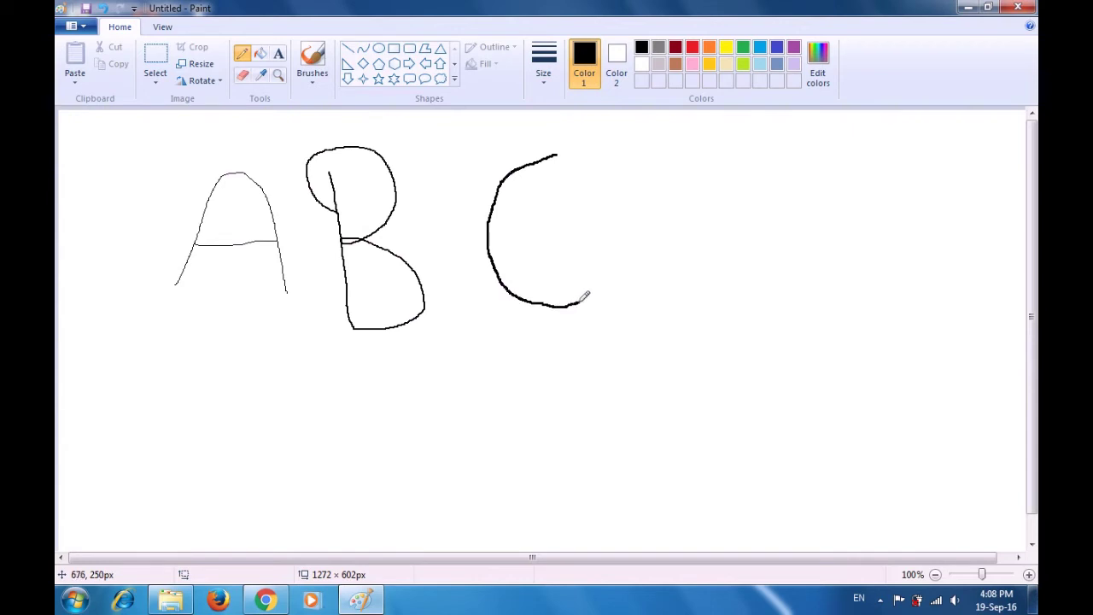
Draw a freehand black letter D to the right of the C with the Pencil at the thickest size.
click(542, 86)
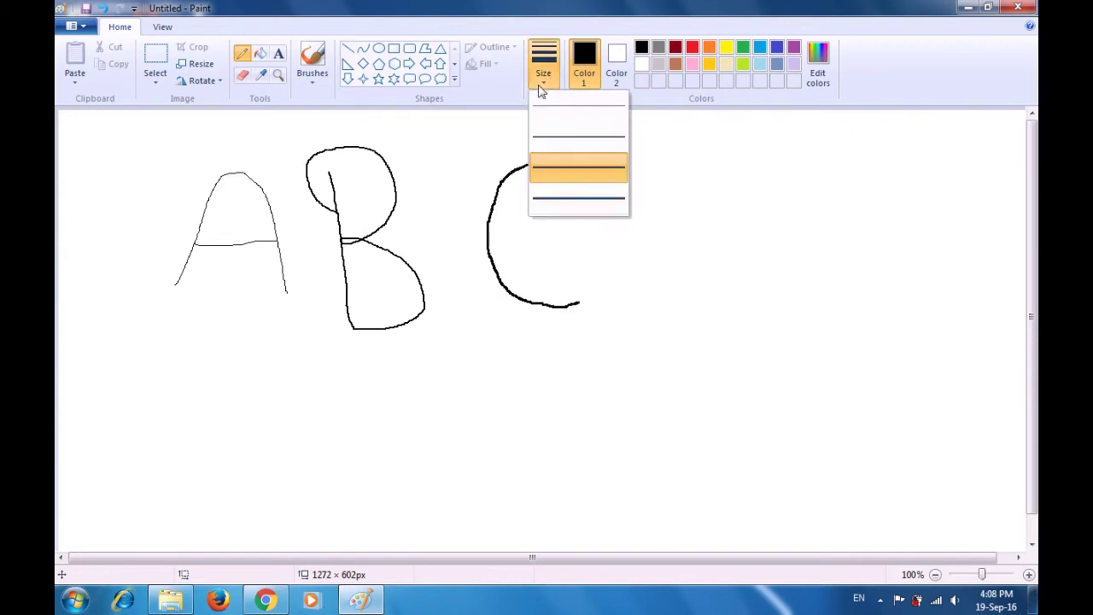
click(576, 205)
drag(646, 162, 665, 322)
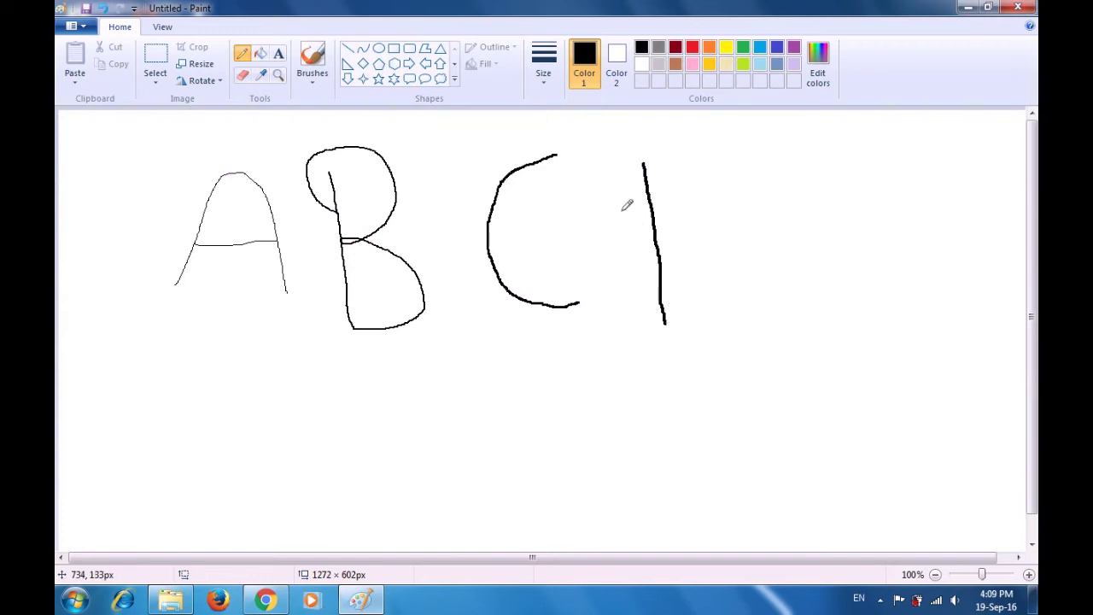
mouse_move(612, 159)
mouse_down()
mouse_move(739, 204)
mouse_move(765, 232)
mouse_move(774, 281)
mouse_move(773, 297)
mouse_move(745, 311)
mouse_move(670, 326)
mouse_move(629, 316)
mouse_up()
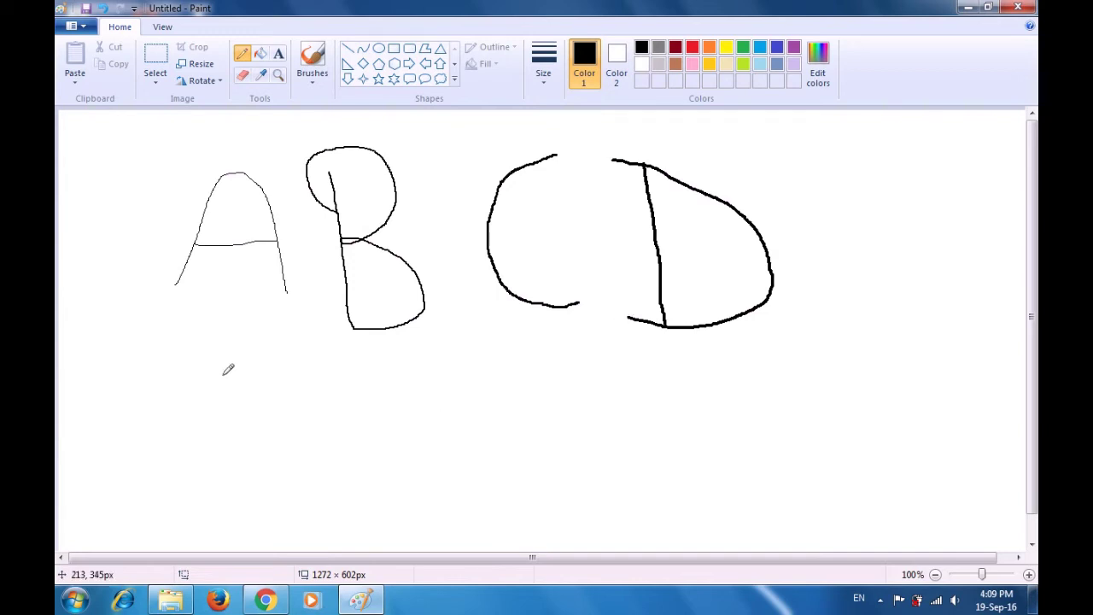
Draw a freehand black letter E with three horizontal bars below the A, using the thickest pencil size.
mouse_move(220, 361)
mouse_down()
mouse_move(219, 479)
mouse_move(292, 478)
mouse_up()
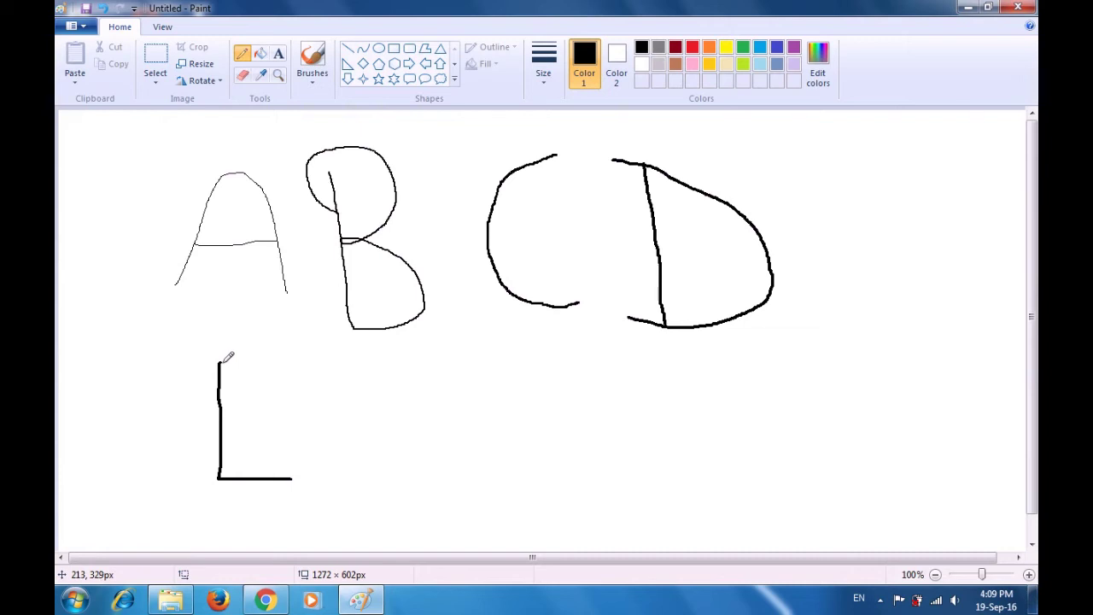
drag(220, 361, 315, 364)
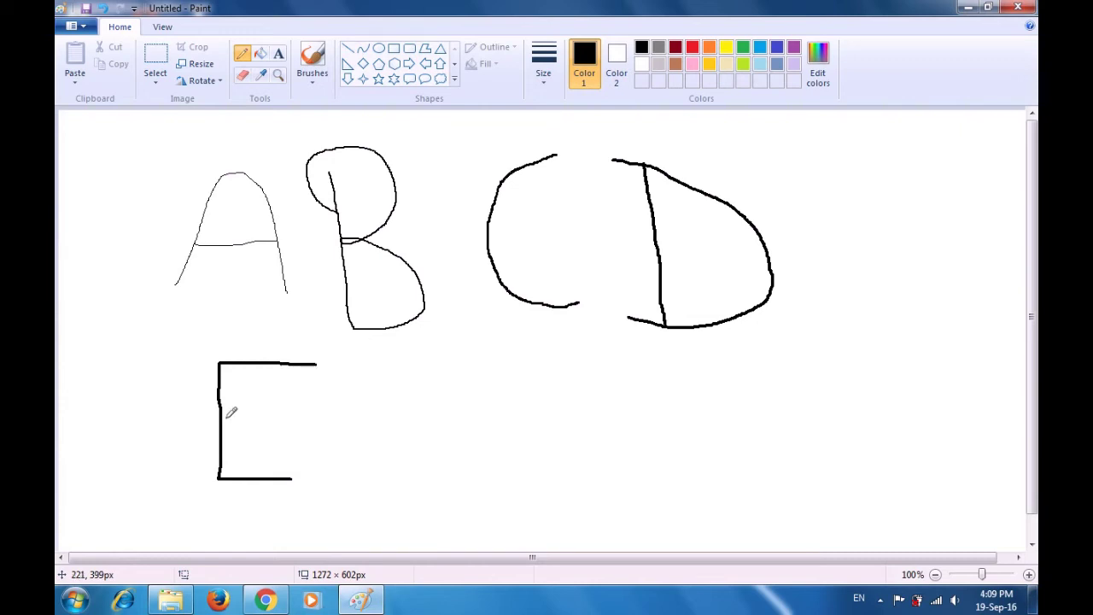
drag(223, 420, 297, 419)
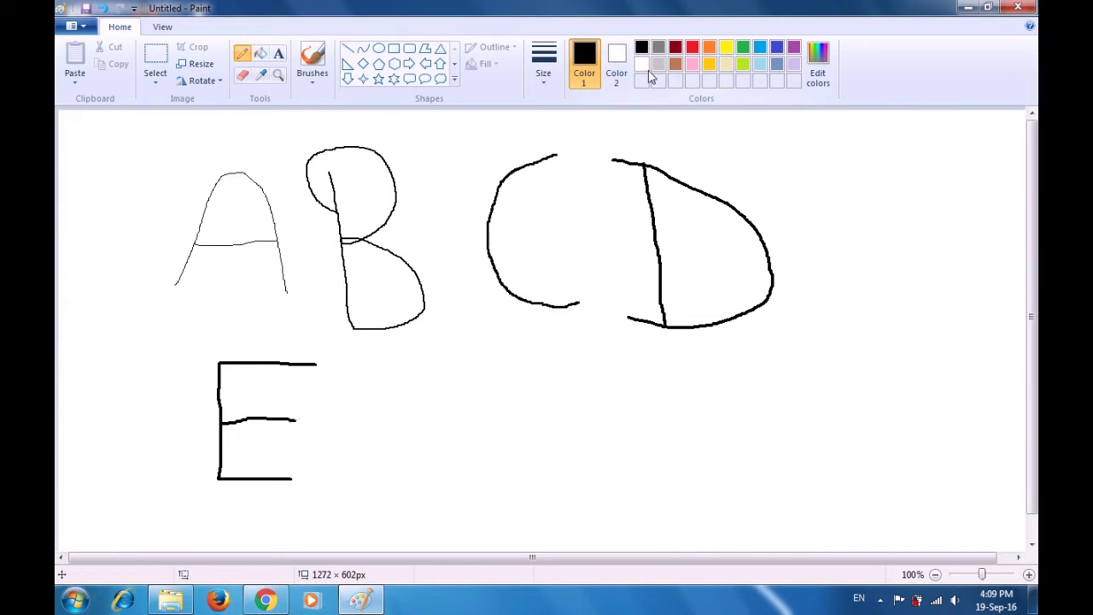
Draw a freehand dark red letter F to the right of the E with the thickest pencil size.
click(675, 49)
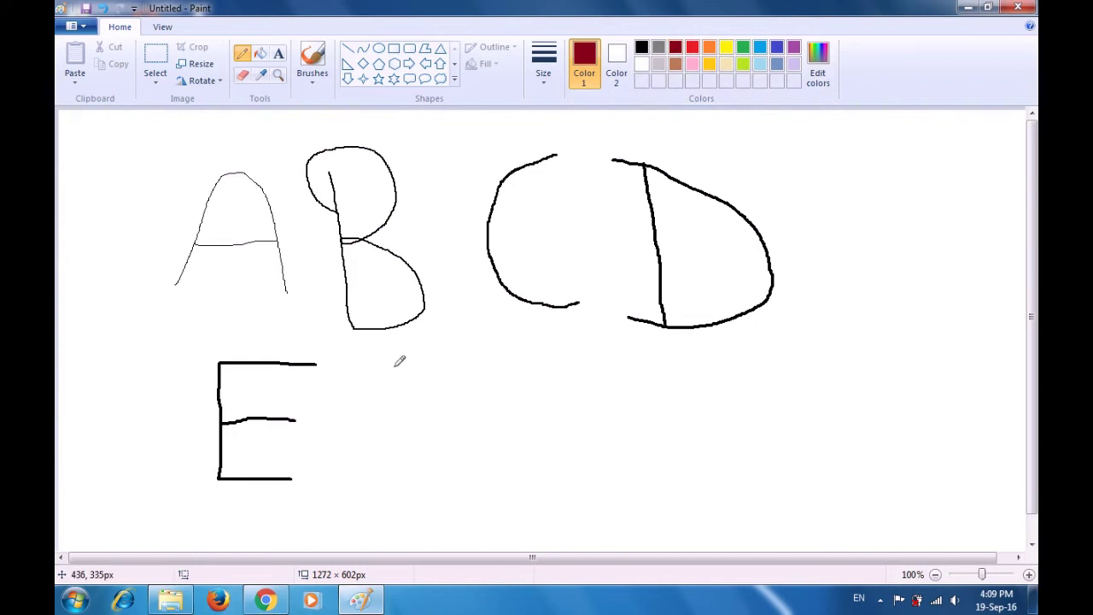
drag(394, 366, 398, 494)
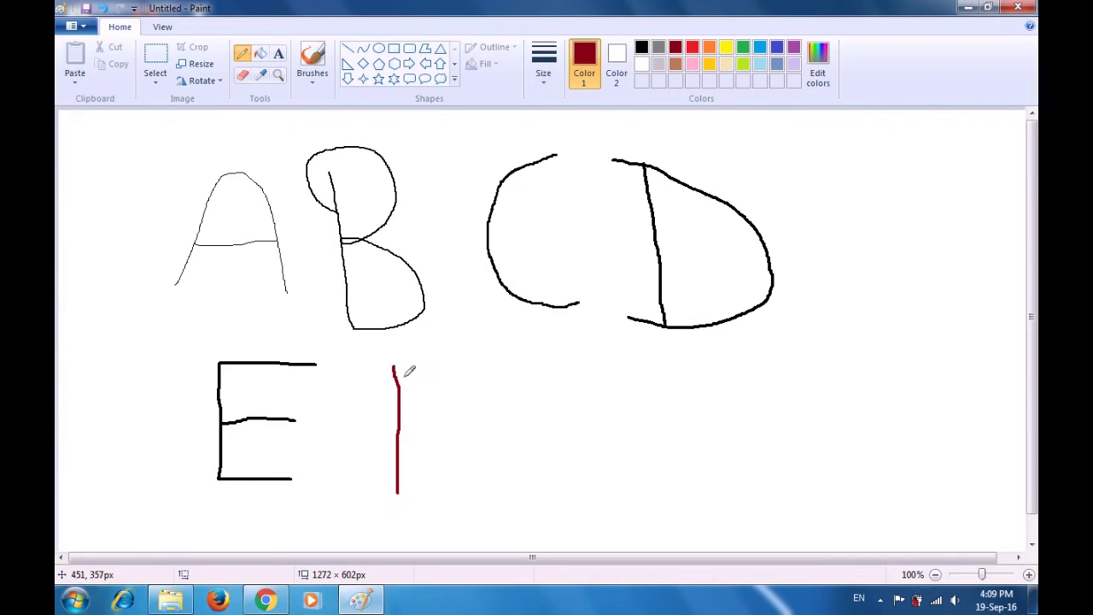
drag(393, 368, 466, 366)
drag(395, 410, 472, 406)
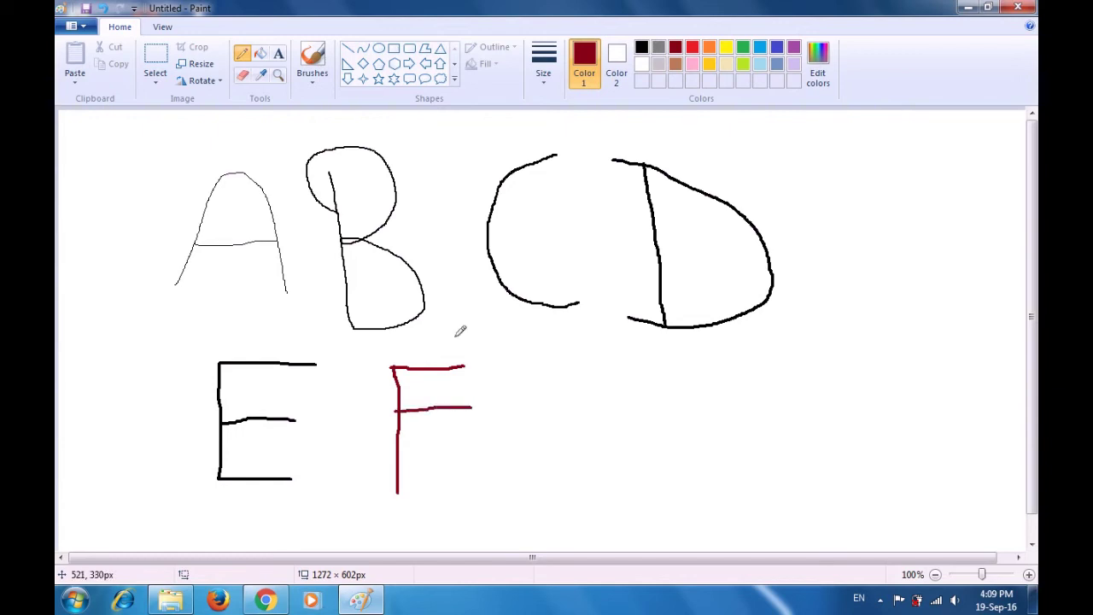
Draw a freehand green letter G to the right of the F with the Pencil at the thinnest size.
click(544, 77)
click(541, 107)
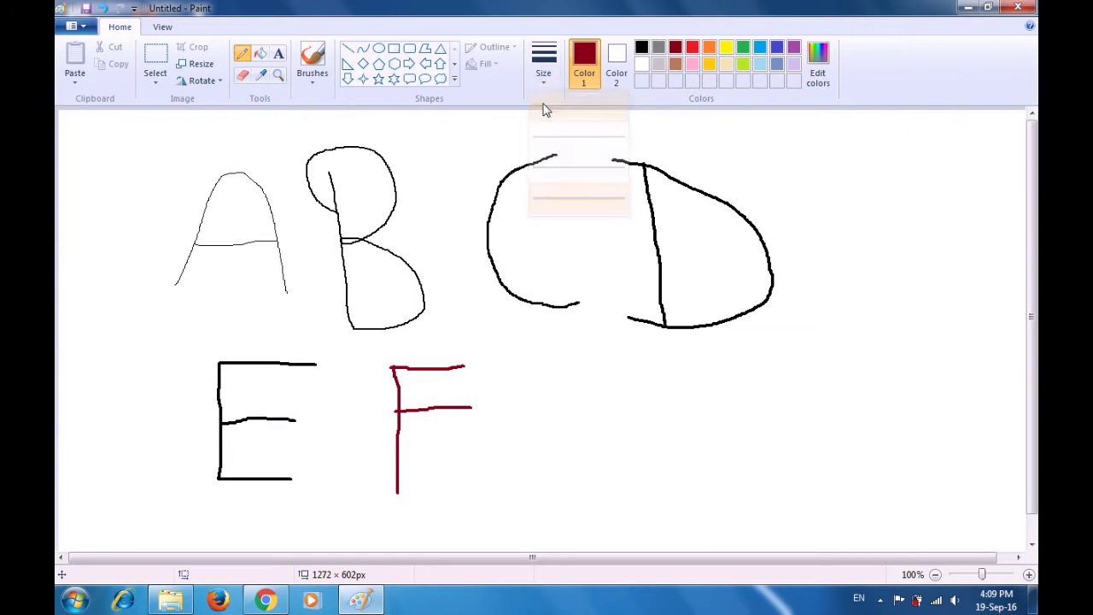
click(742, 48)
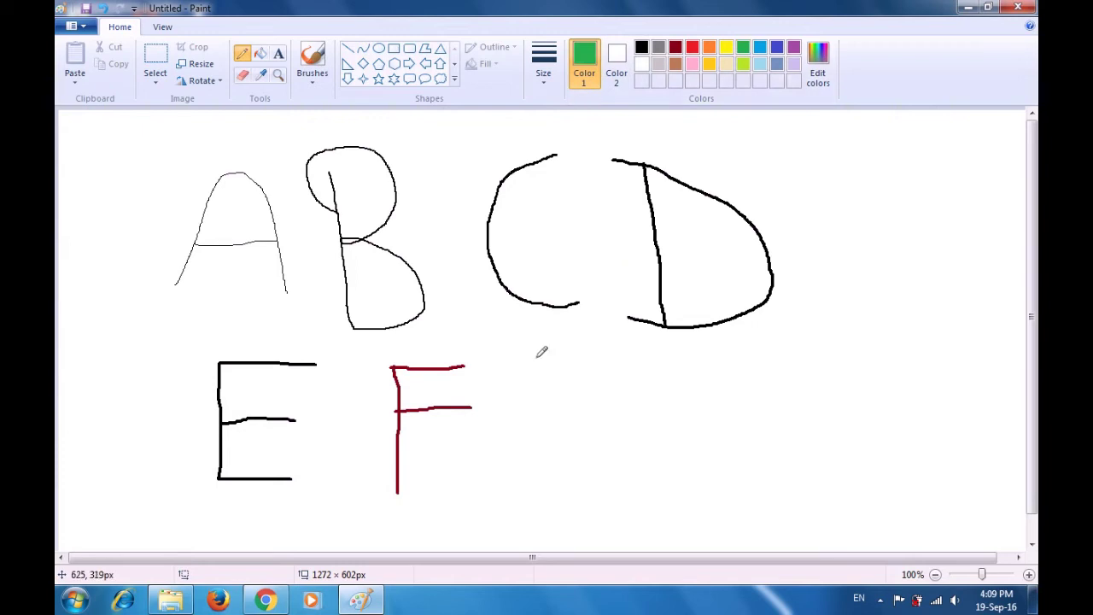
mouse_move(531, 363)
mouse_down()
mouse_move(538, 482)
mouse_move(607, 482)
mouse_move(613, 436)
mouse_move(590, 425)
mouse_move(664, 425)
mouse_move(665, 503)
mouse_up()
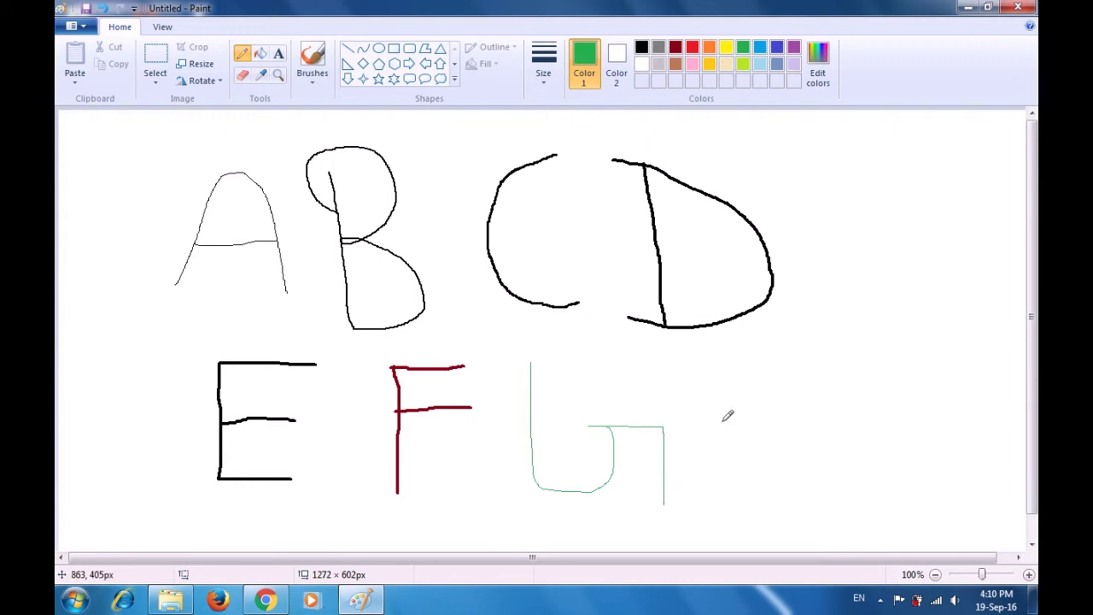
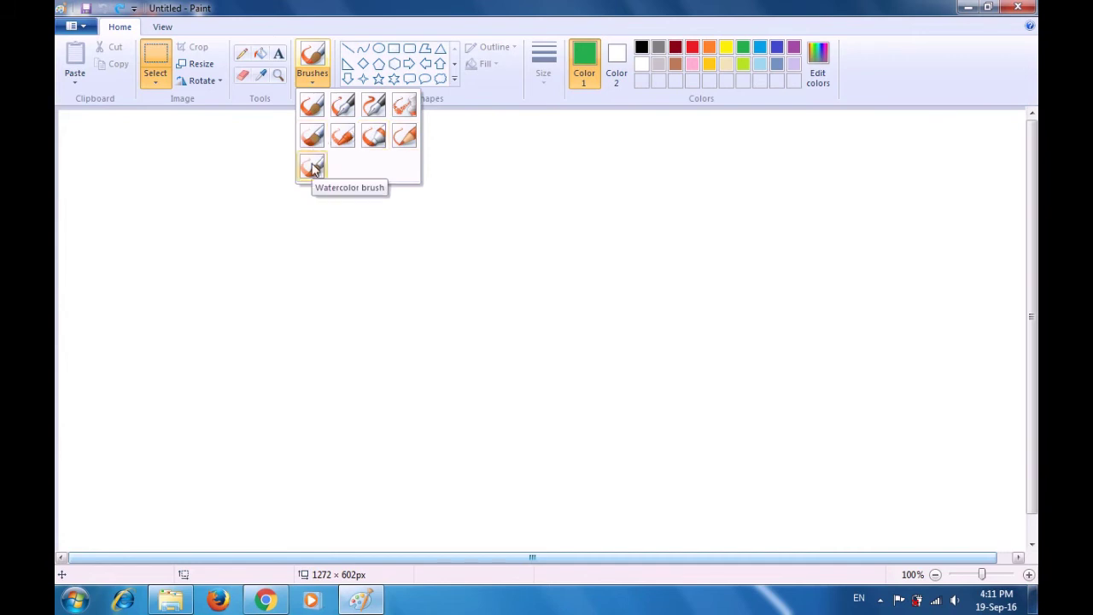
Draw a freehand green letter A with the standard brush in the upper-left area of the blank canvas.
click(313, 107)
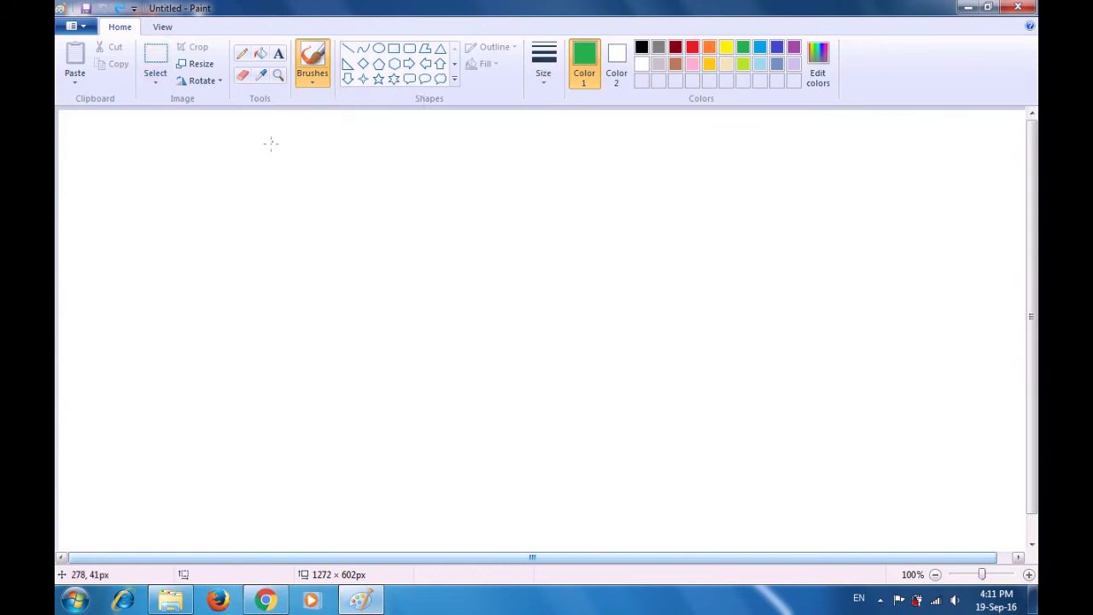
mouse_move(117, 266)
mouse_down()
mouse_move(136, 180)
mouse_move(152, 165)
mouse_move(180, 174)
mouse_move(200, 270)
mouse_up()
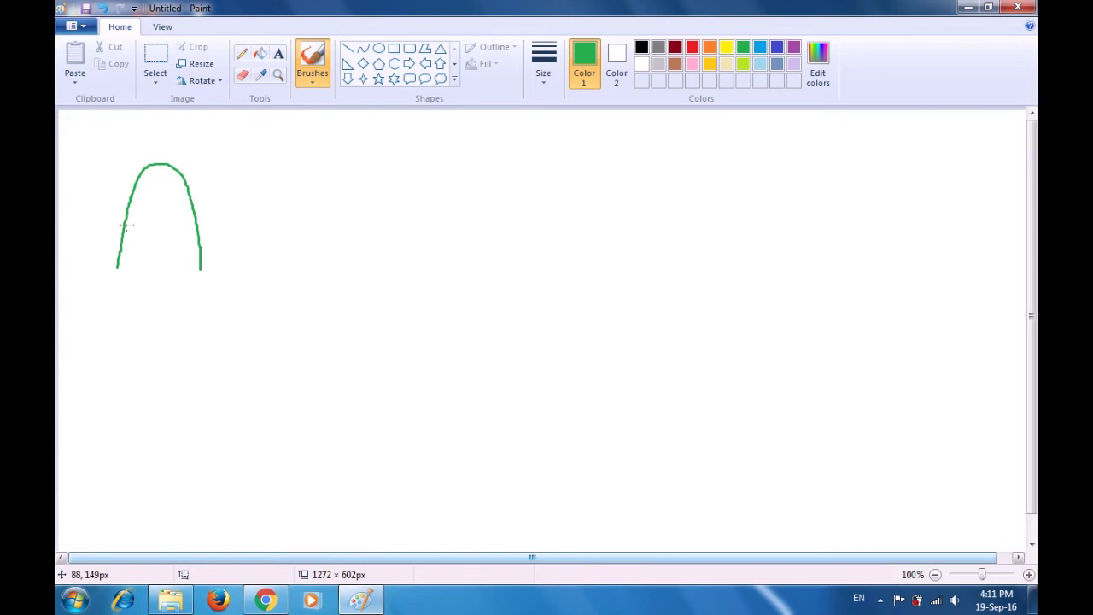
drag(124, 224, 194, 225)
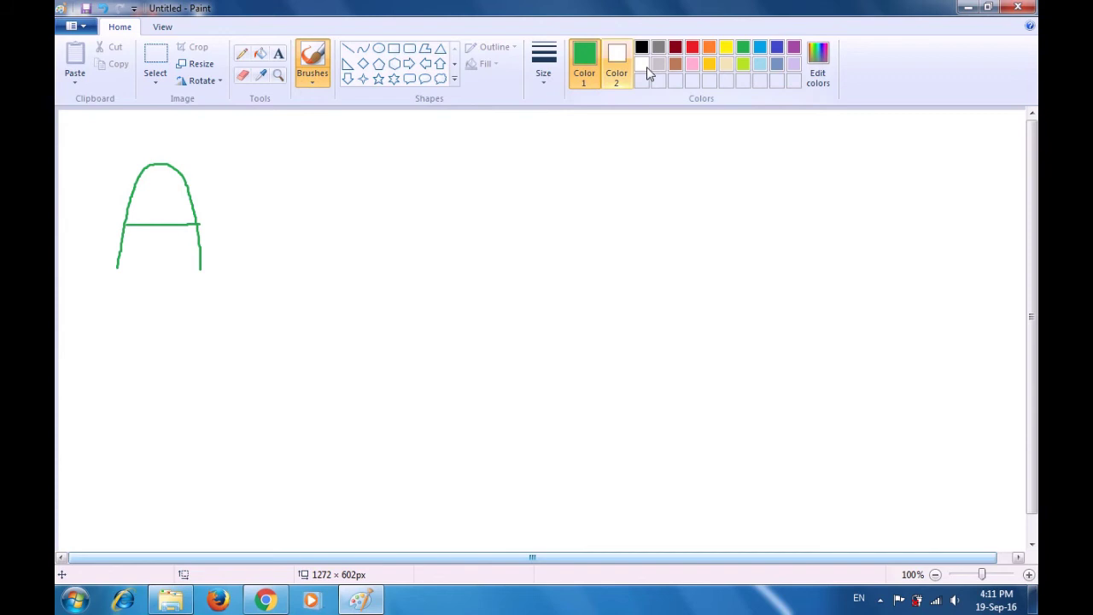
Draw a freehand red letter B to the right of the green A with the first calligraphy brush.
click(691, 49)
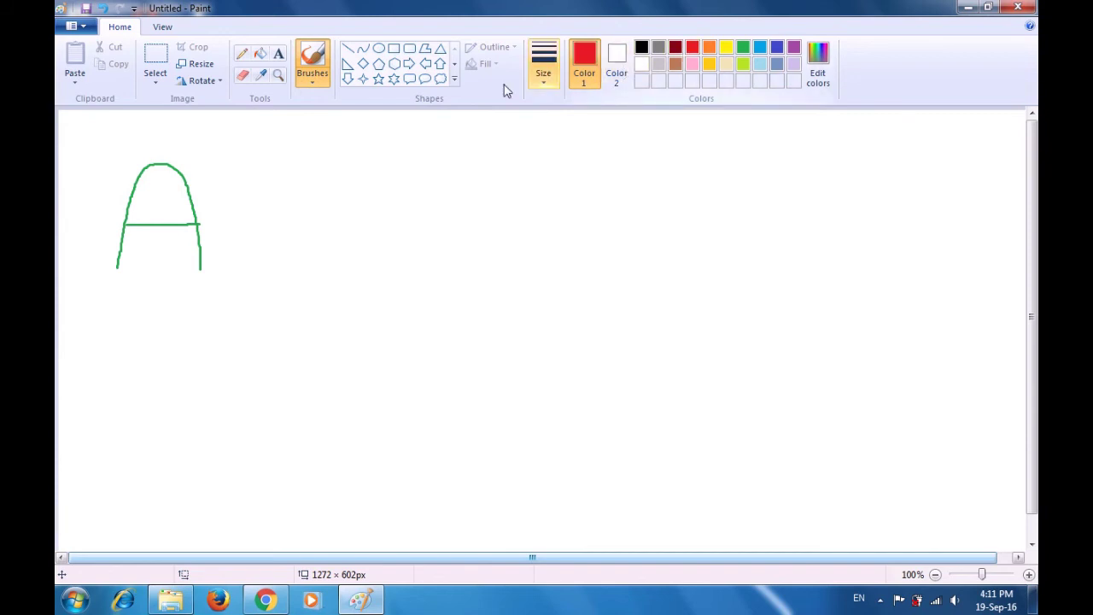
click(312, 81)
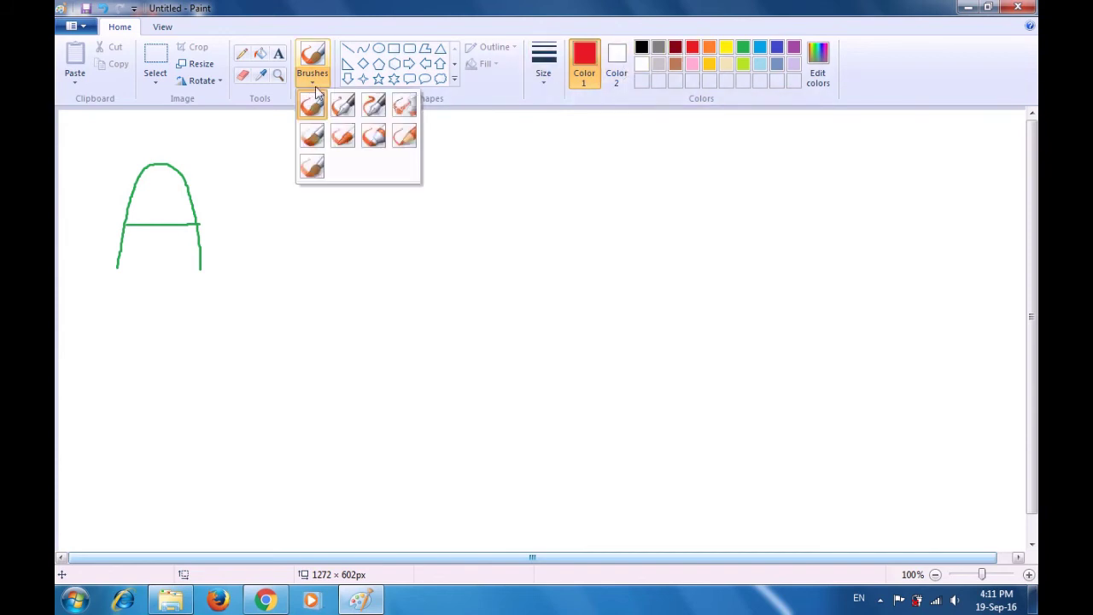
click(341, 104)
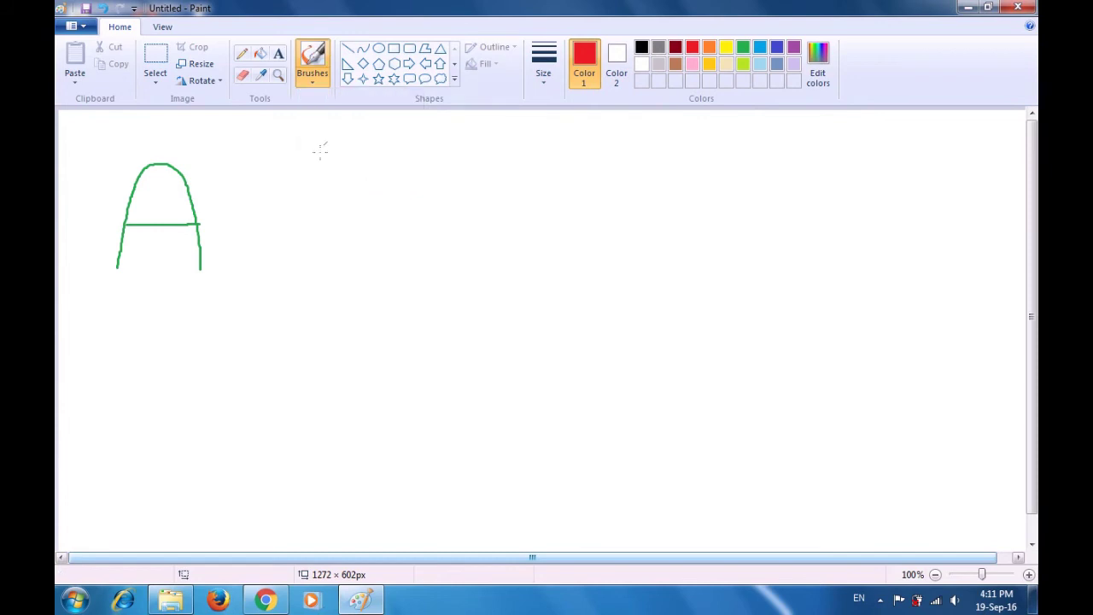
drag(248, 165, 250, 270)
mouse_move(248, 164)
mouse_down()
mouse_move(297, 174)
mouse_move(252, 215)
mouse_move(314, 246)
mouse_move(252, 272)
mouse_up()
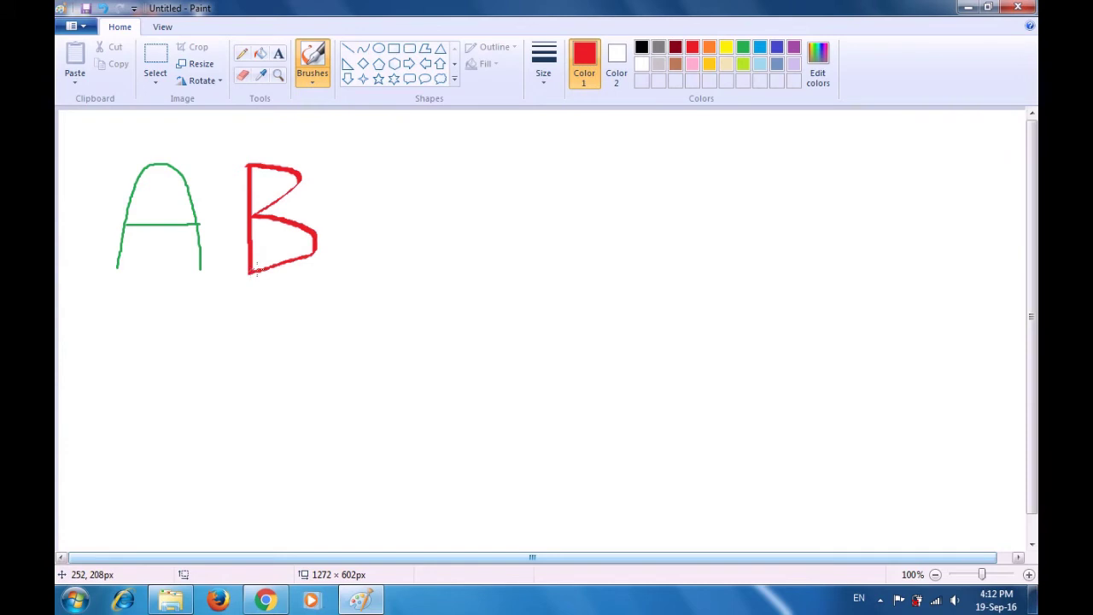
Draw a freehand red letter C to the right of the B with the second calligraphy brush.
click(313, 87)
click(372, 108)
mouse_move(390, 166)
mouse_down()
mouse_move(361, 189)
mouse_move(355, 235)
mouse_move(377, 262)
mouse_move(422, 265)
mouse_up()
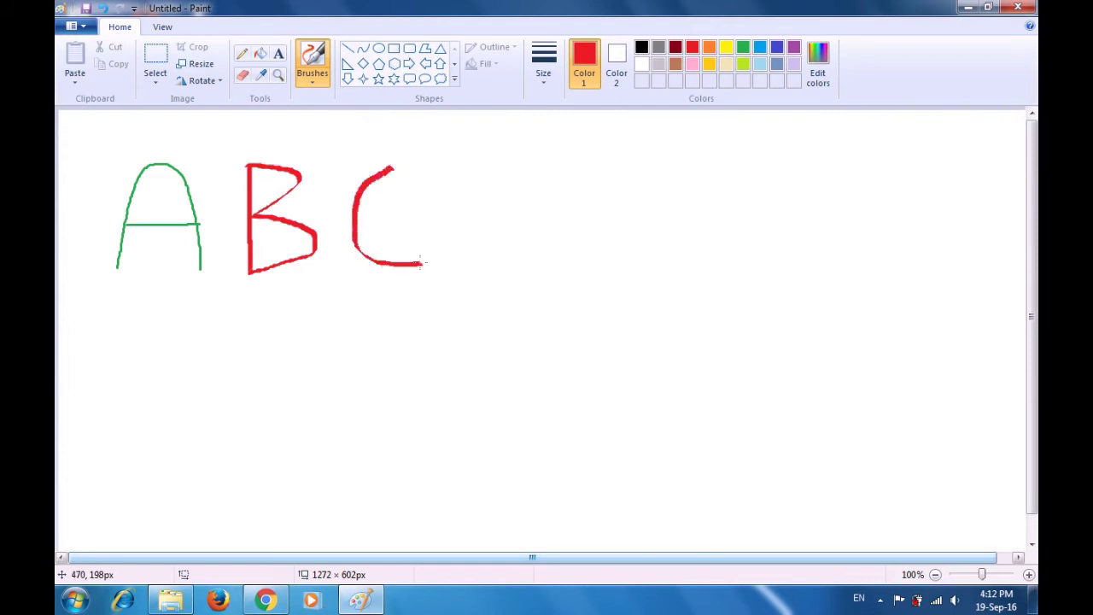
Draw a freehand indigo letter D to the right of the C with the Airbrush.
click(312, 79)
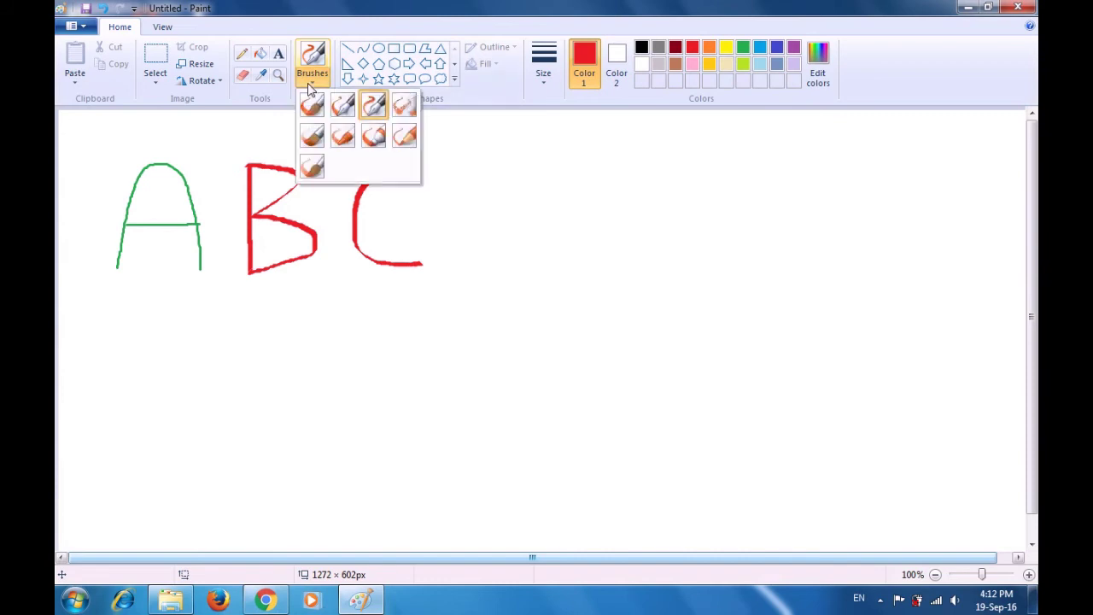
click(404, 105)
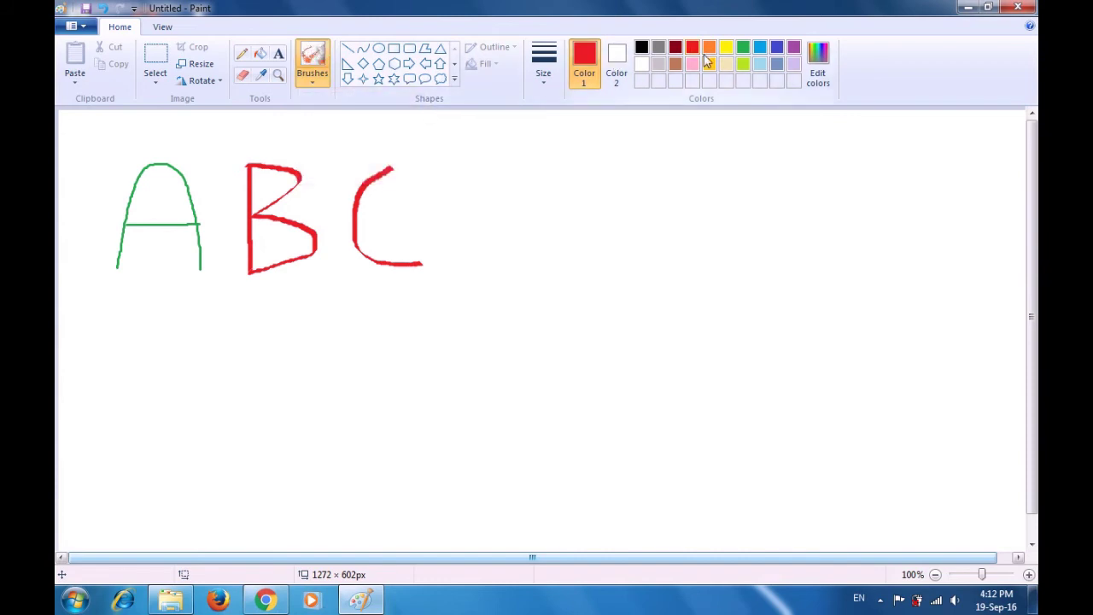
click(776, 48)
drag(478, 167, 474, 263)
mouse_move(469, 174)
mouse_down()
mouse_move(495, 159)
mouse_move(511, 166)
mouse_move(528, 183)
mouse_move(540, 232)
mouse_move(533, 250)
mouse_move(477, 263)
mouse_up()
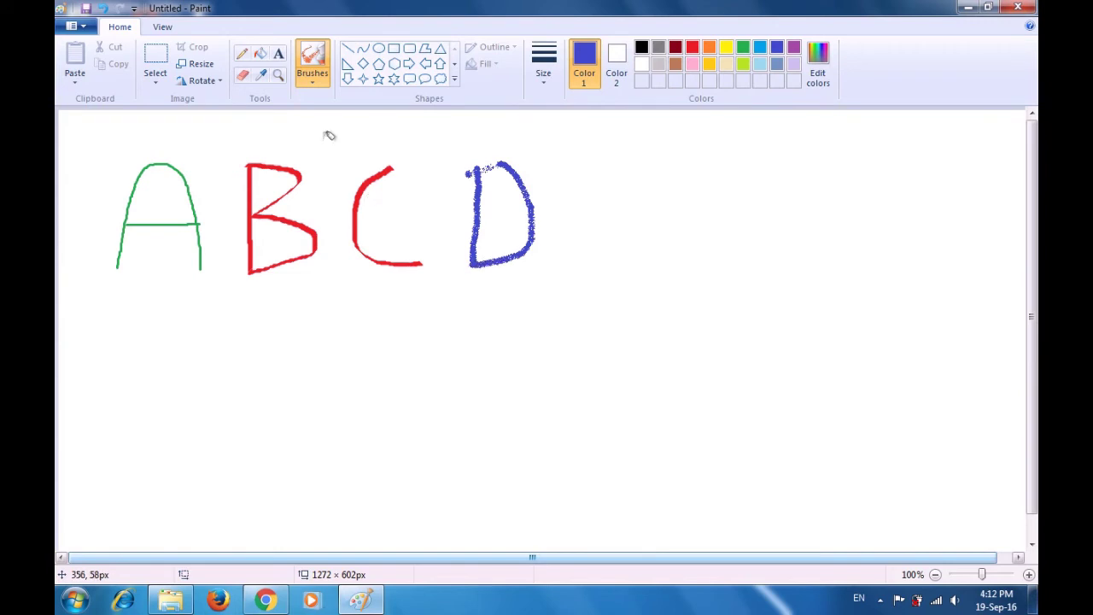
Draw a freehand indigo letter E with three horizontal bars to the right of the D with the oil brush.
click(311, 86)
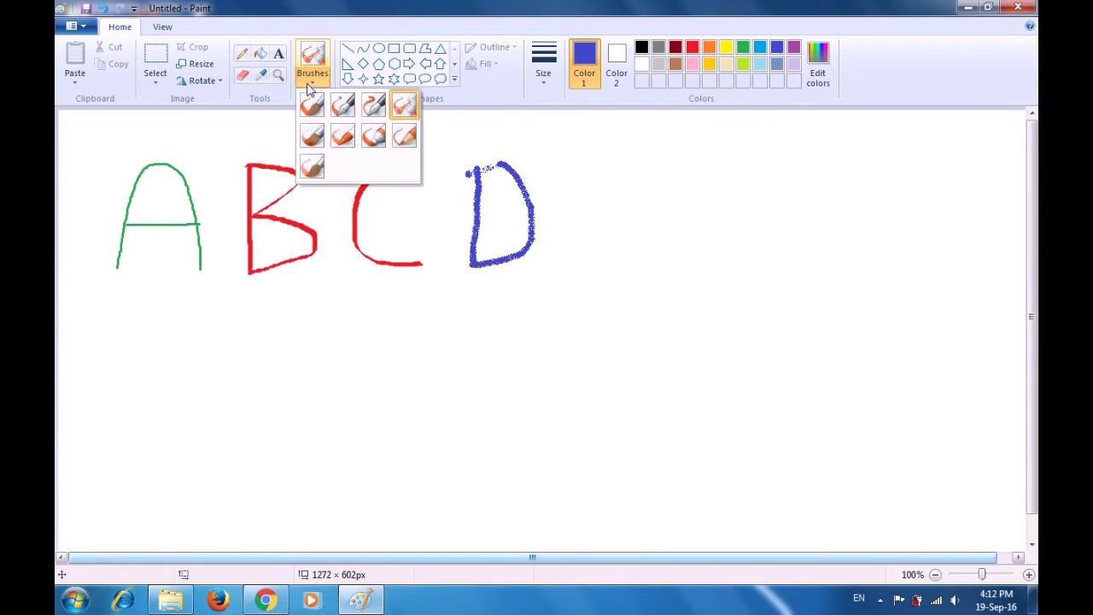
click(313, 139)
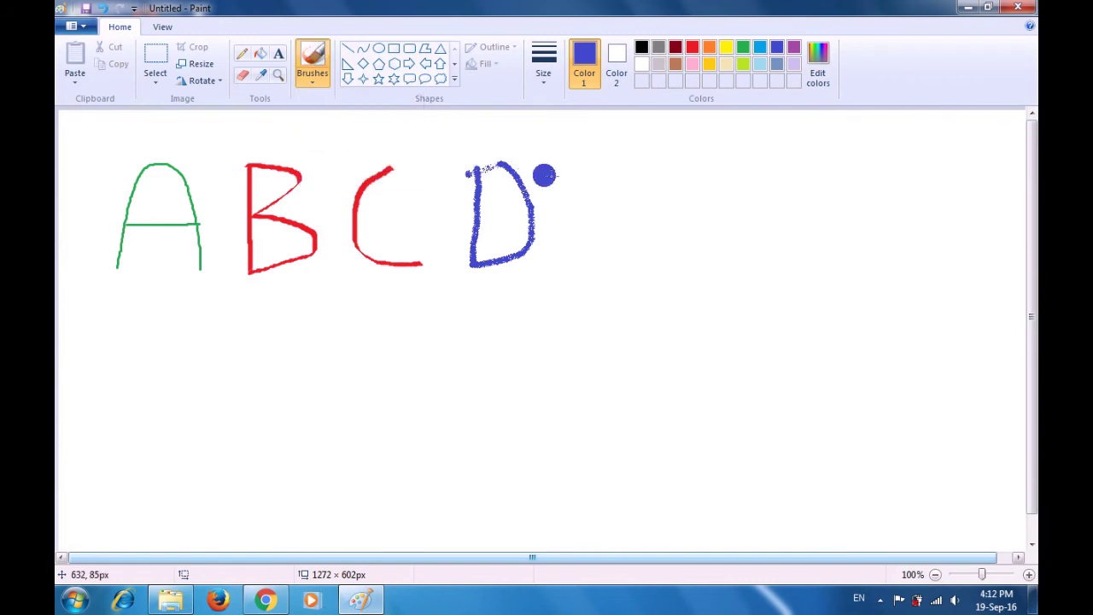
mouse_move(583, 170)
mouse_down()
mouse_move(583, 279)
mouse_move(663, 283)
mouse_up()
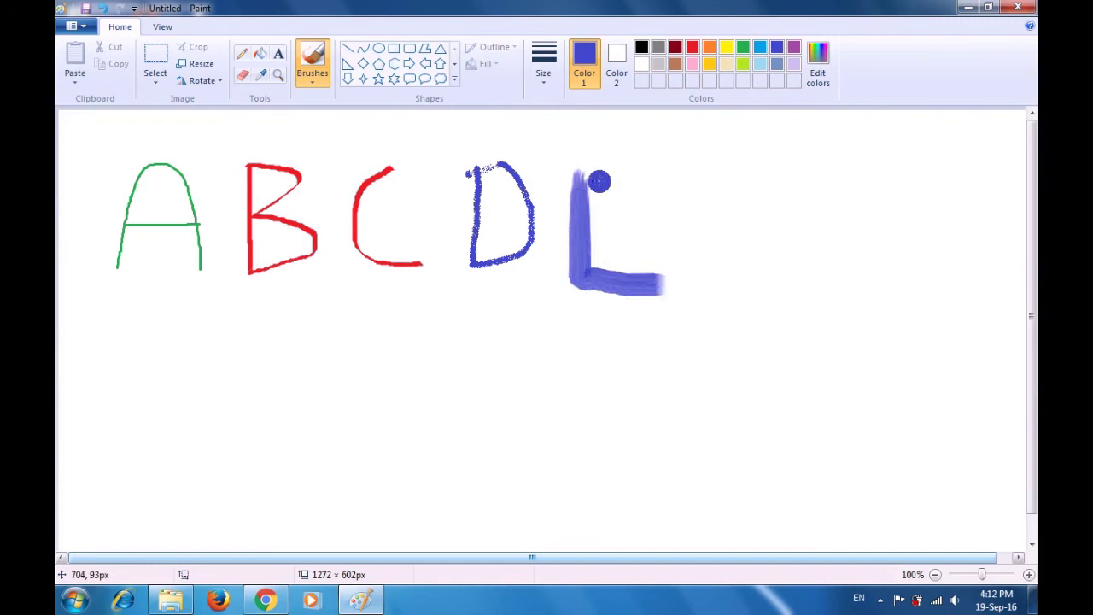
drag(586, 173, 673, 171)
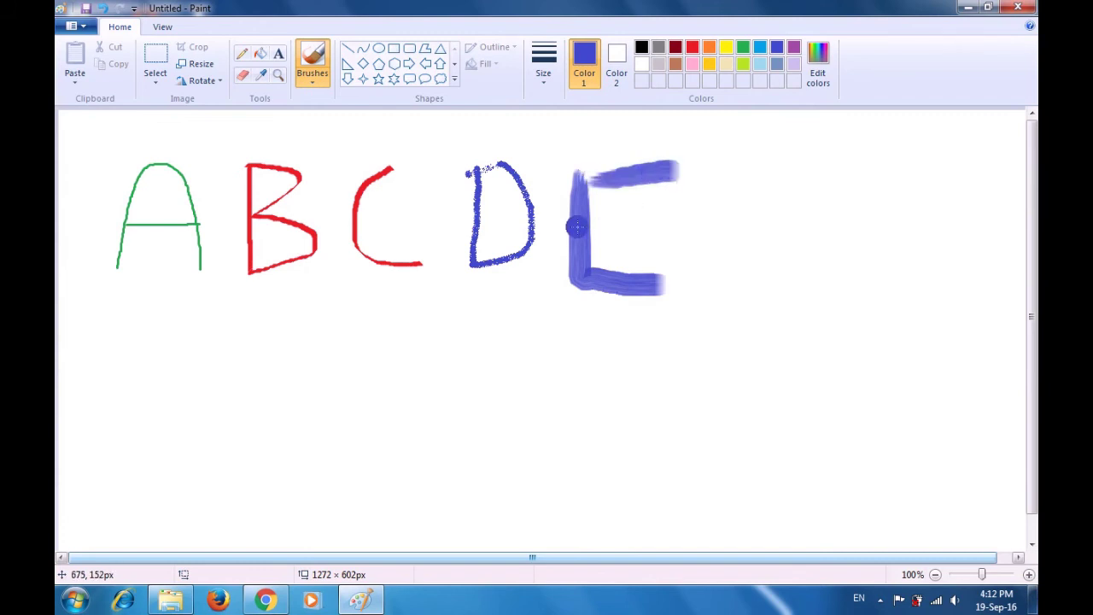
drag(578, 224, 651, 222)
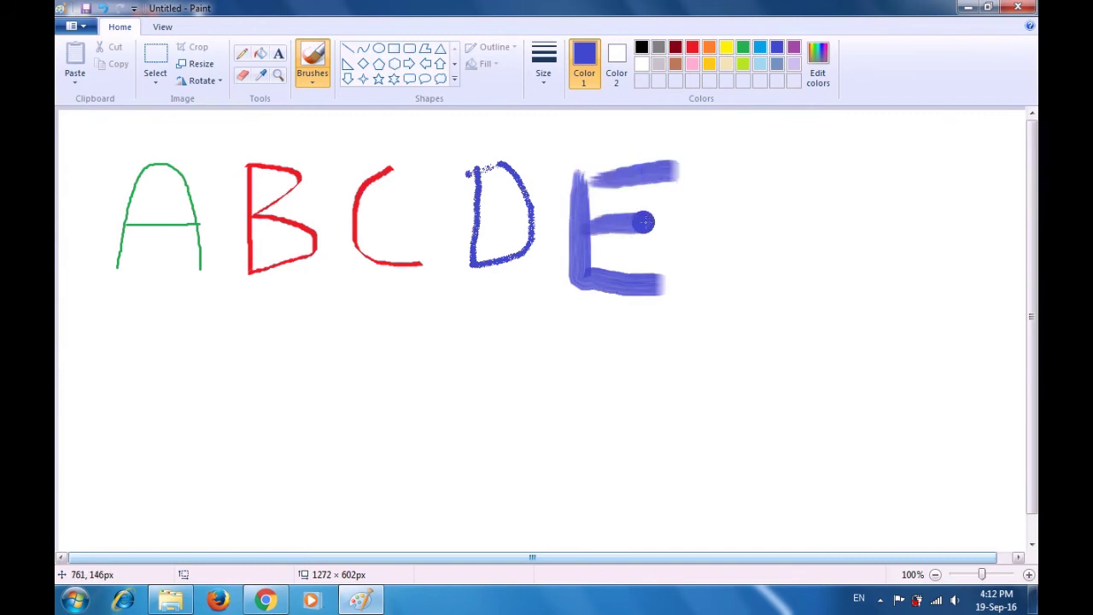
Draw a freehand orange letter F to the right of the E with the Crayon brush.
click(709, 47)
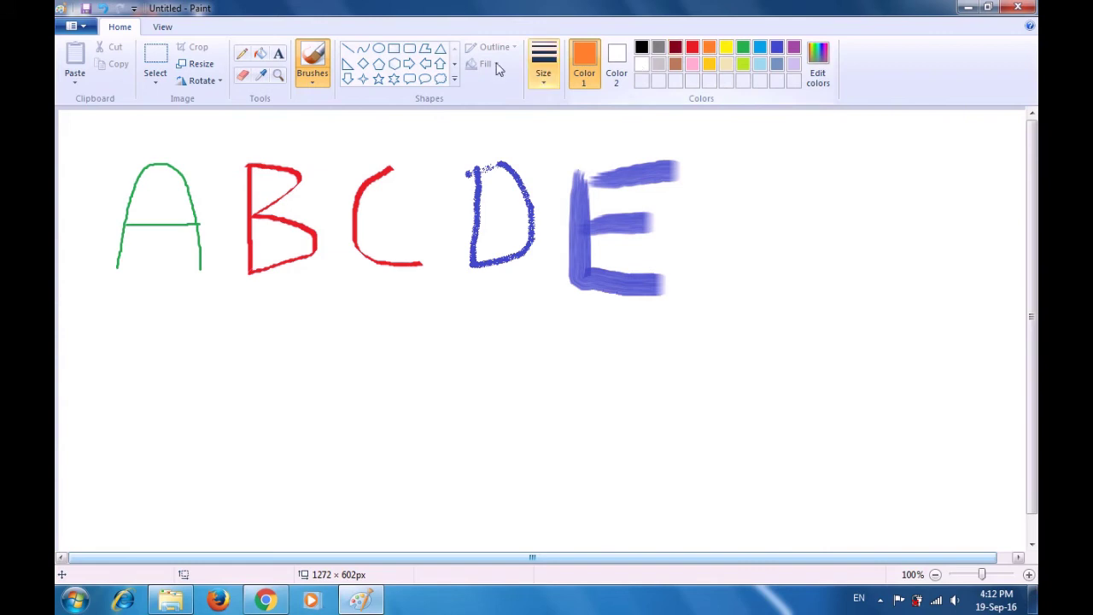
click(315, 81)
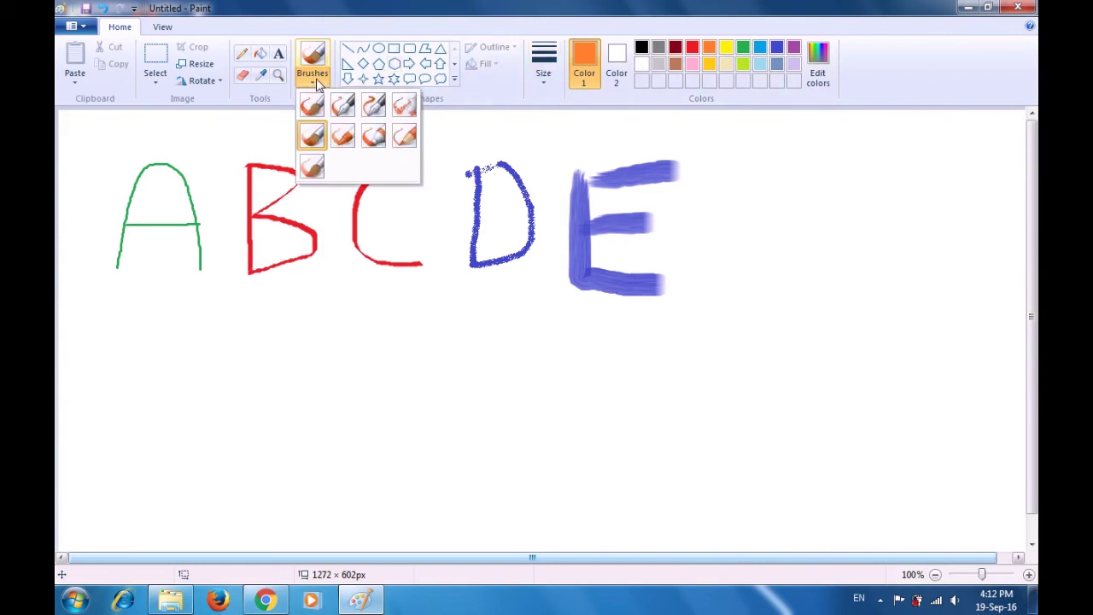
click(342, 137)
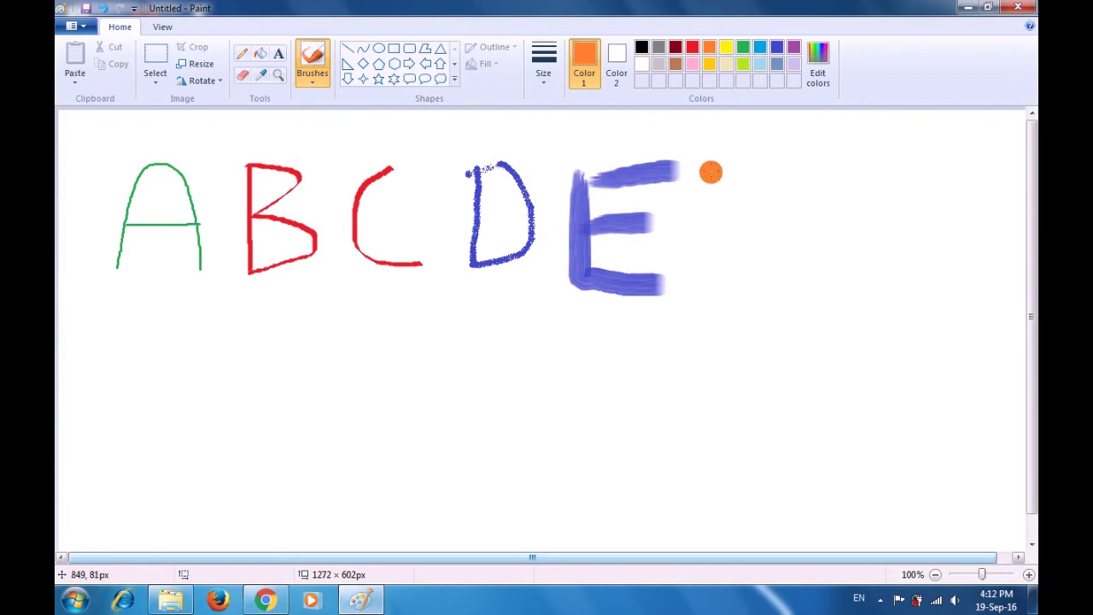
drag(710, 169, 721, 311)
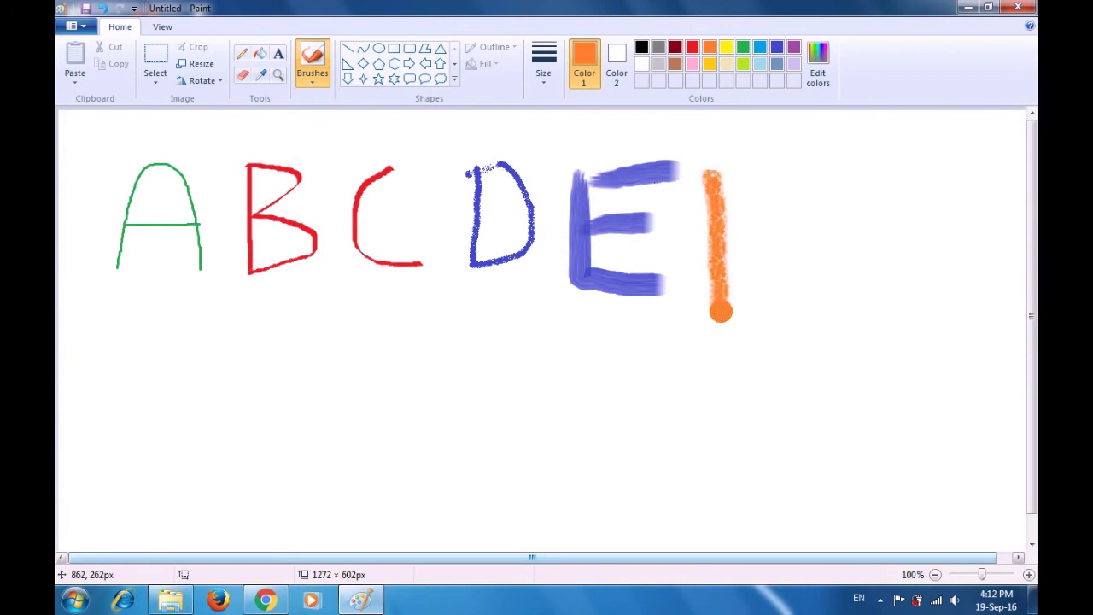
drag(708, 174, 820, 178)
drag(722, 223, 807, 226)
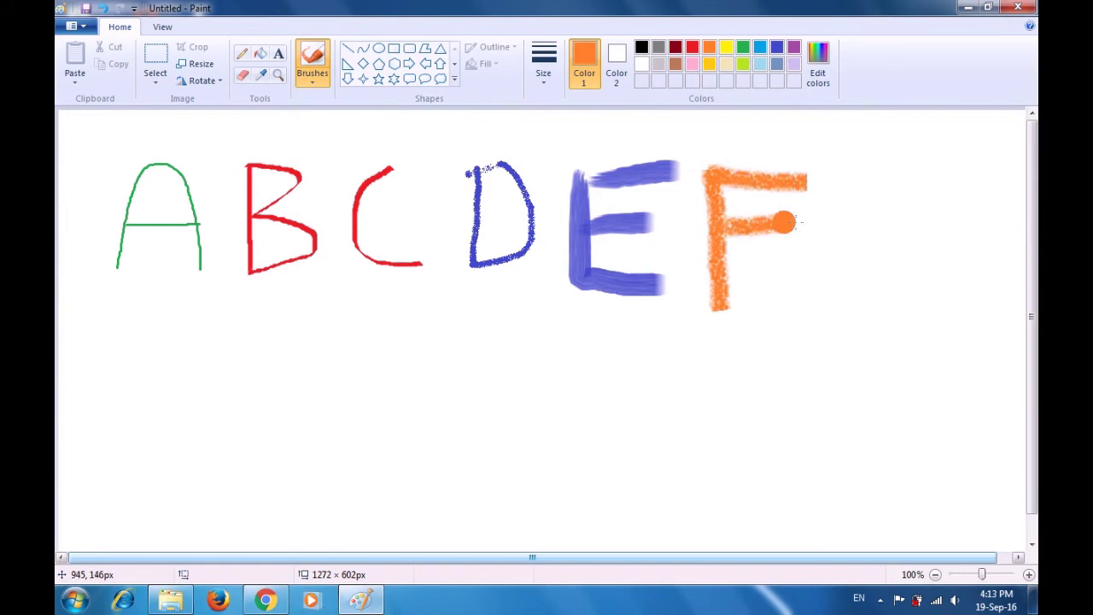
Draw a freehand purple letter G as one winding stroke to the right of the F with the Marker brush.
click(794, 49)
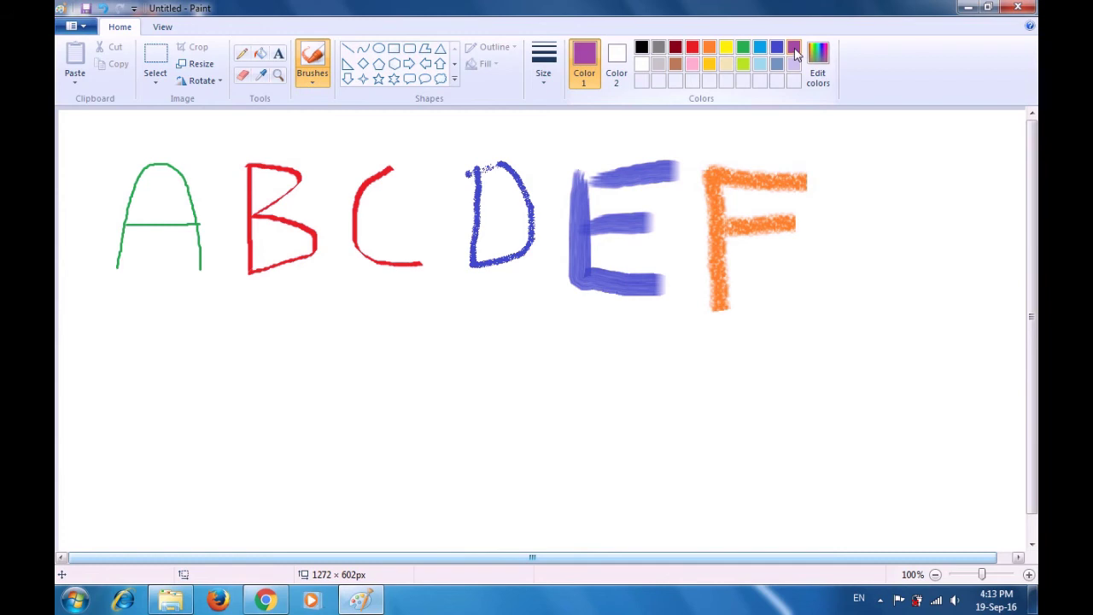
click(313, 84)
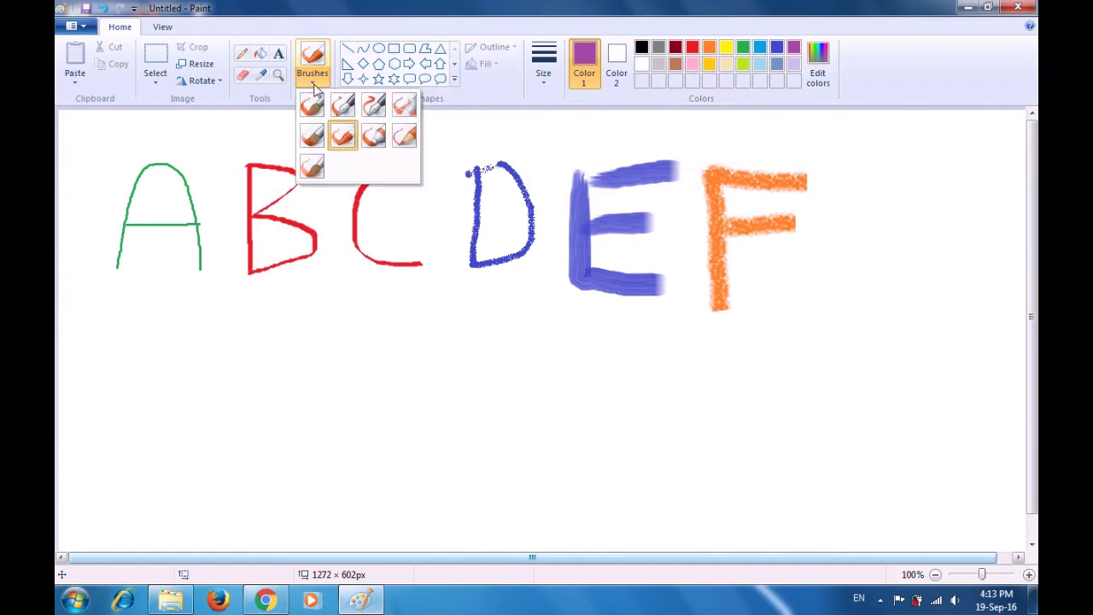
click(383, 137)
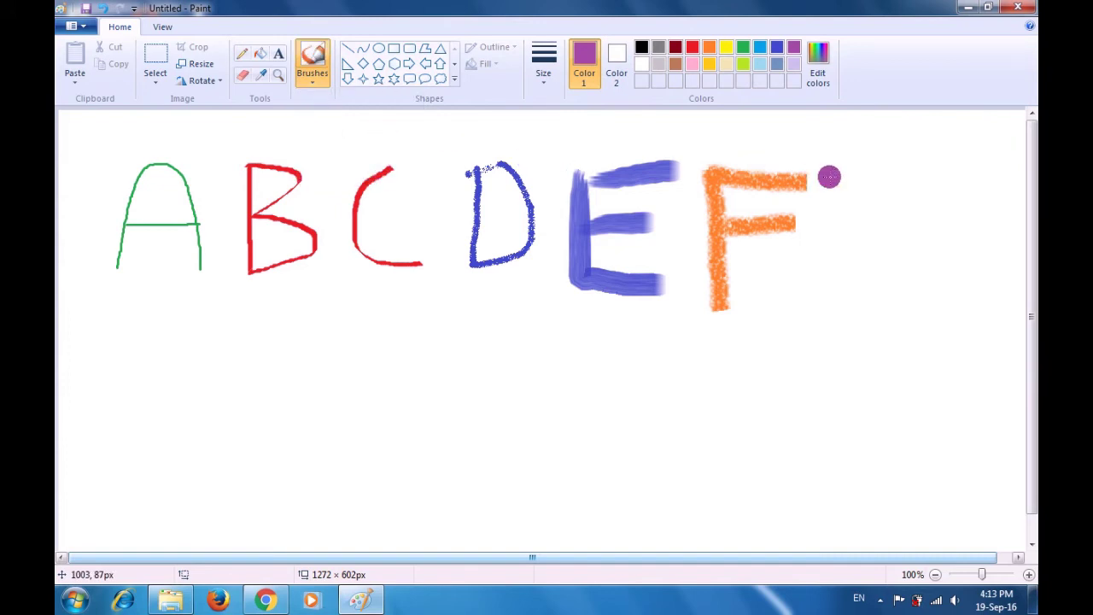
mouse_move(831, 178)
mouse_down()
mouse_move(845, 289)
mouse_move(859, 303)
mouse_move(877, 305)
mouse_move(906, 280)
mouse_move(892, 244)
mouse_move(923, 237)
mouse_move(964, 239)
mouse_move(981, 308)
mouse_up()
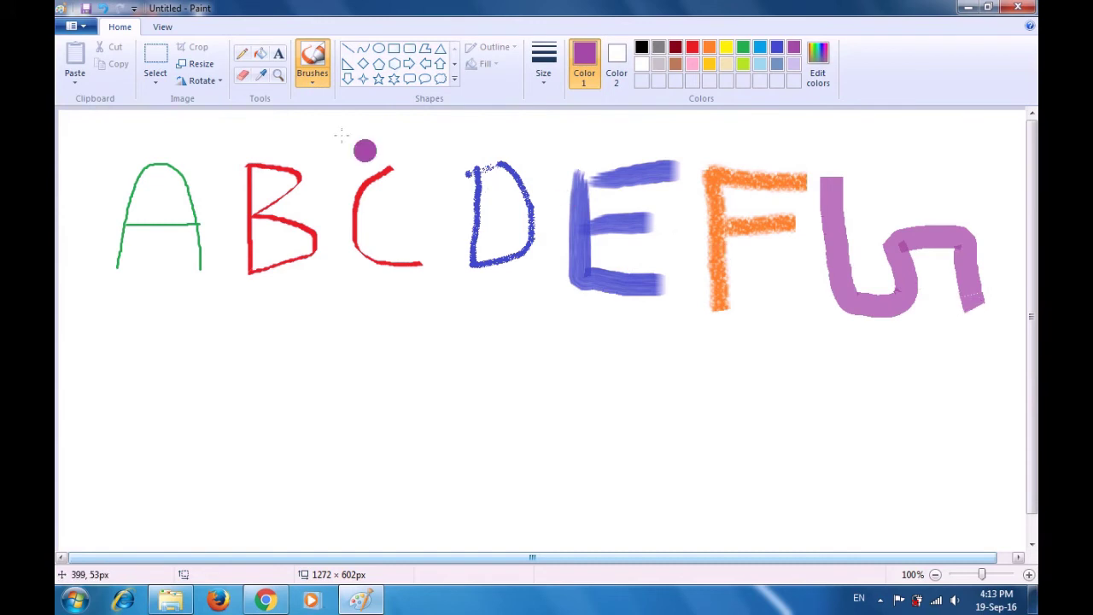
Draw a freehand purple letter H below the A with the Natural pencil brush.
click(310, 82)
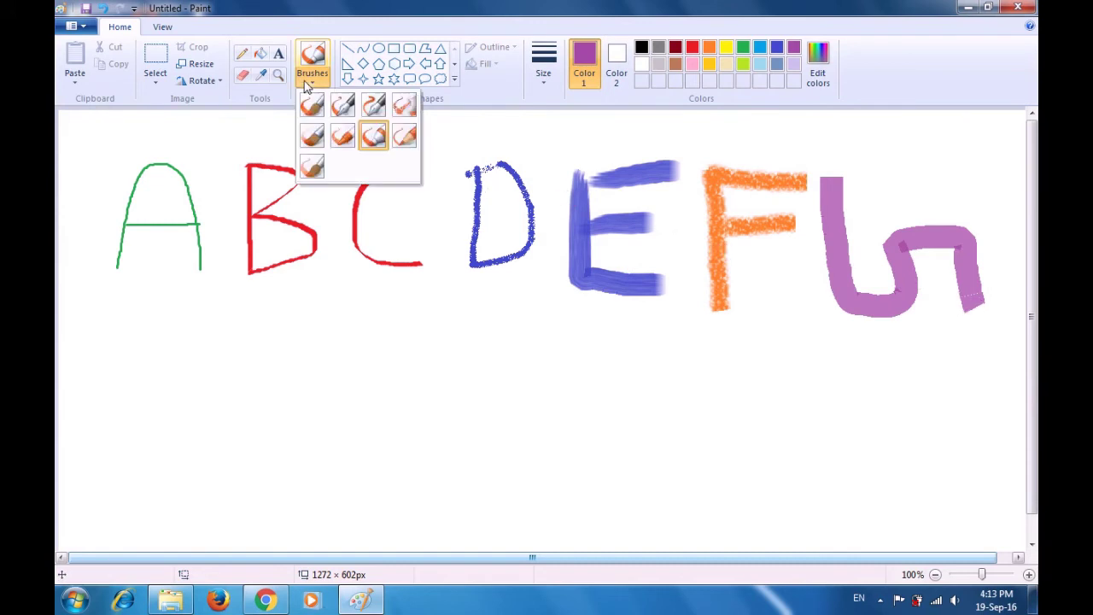
click(407, 139)
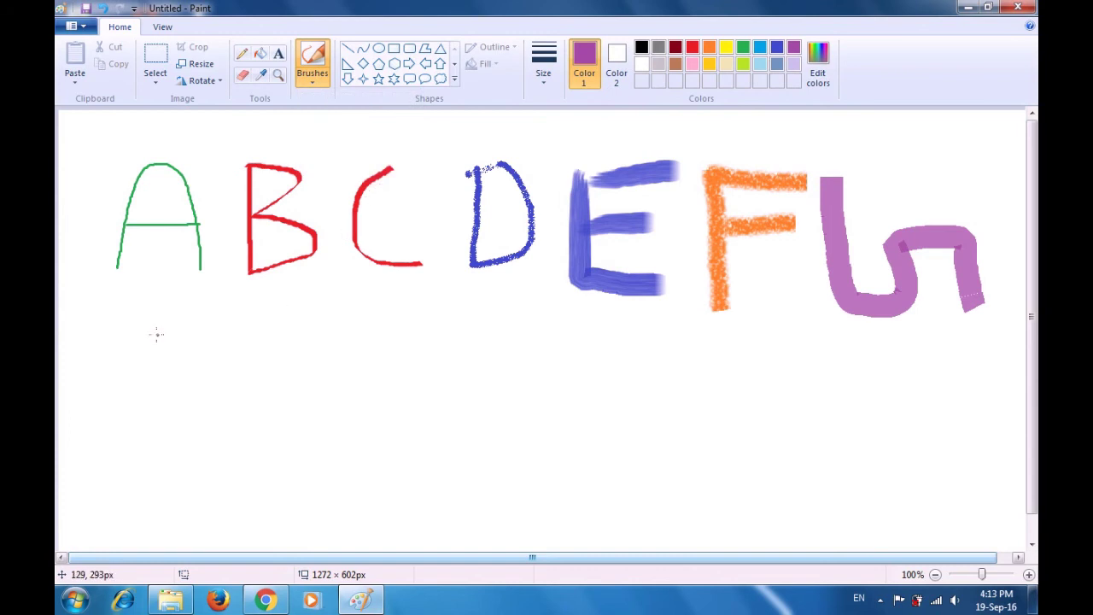
drag(155, 334, 142, 433)
drag(150, 392, 192, 392)
drag(189, 338, 183, 444)
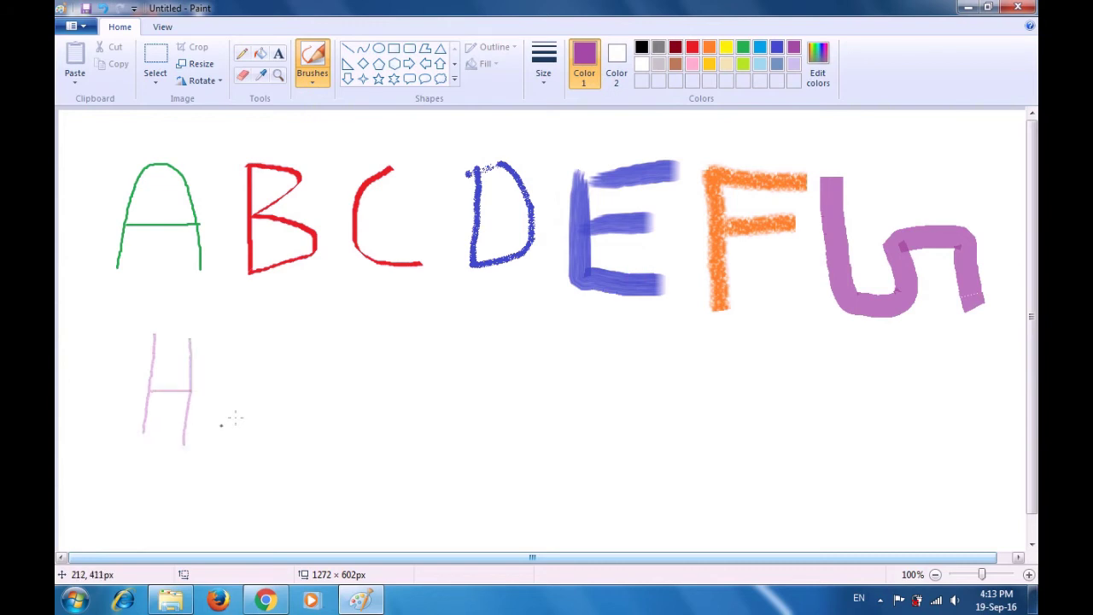
Draw a freehand gold letter I with horizontal bars at both ends beside the H, using the watercolor brush.
click(311, 85)
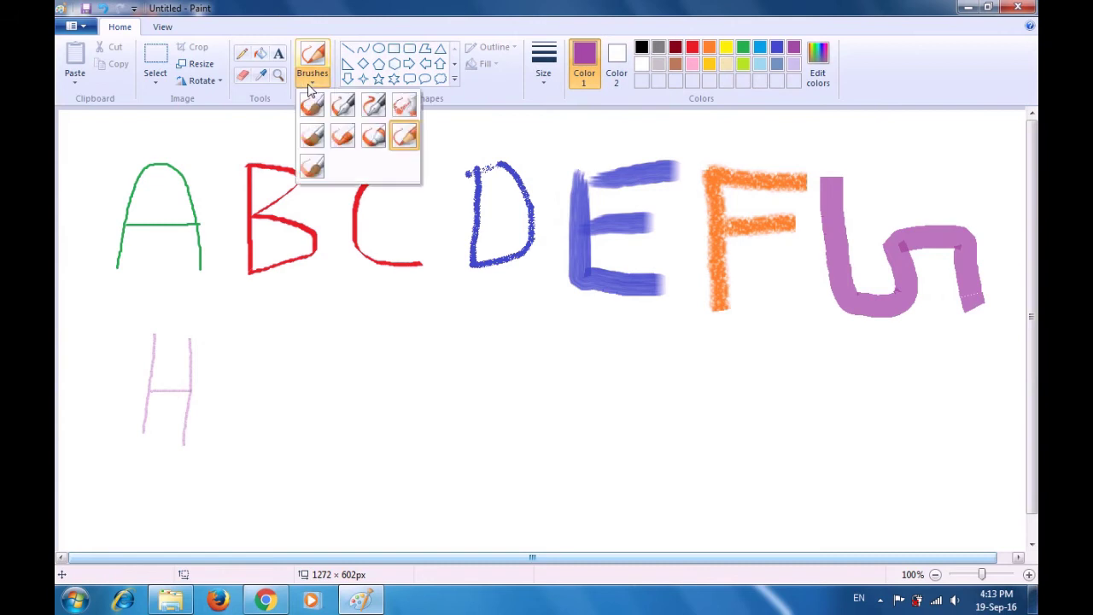
click(312, 166)
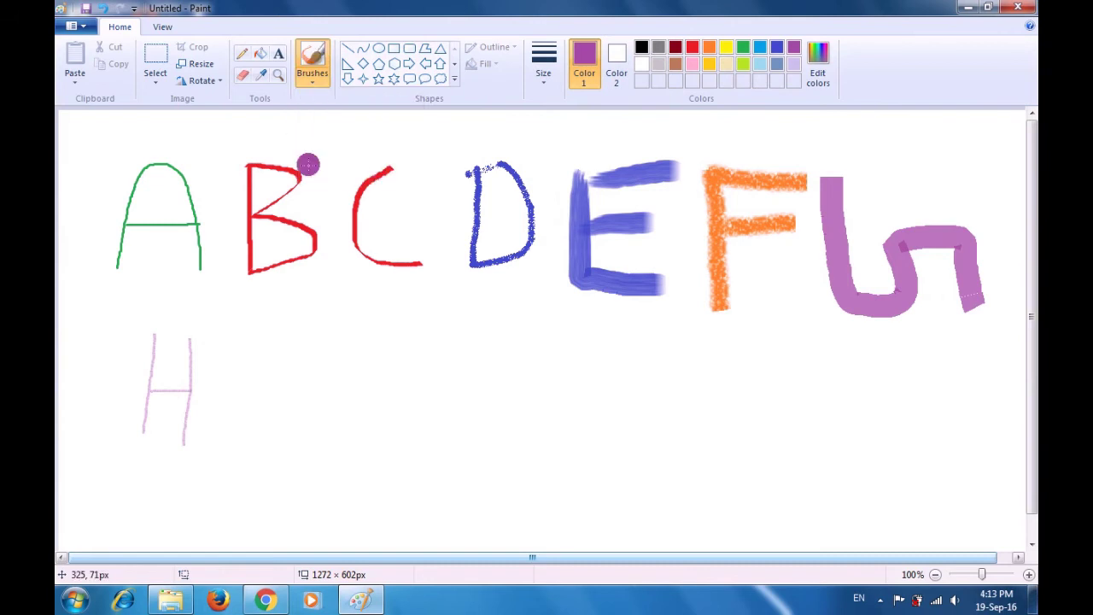
click(706, 66)
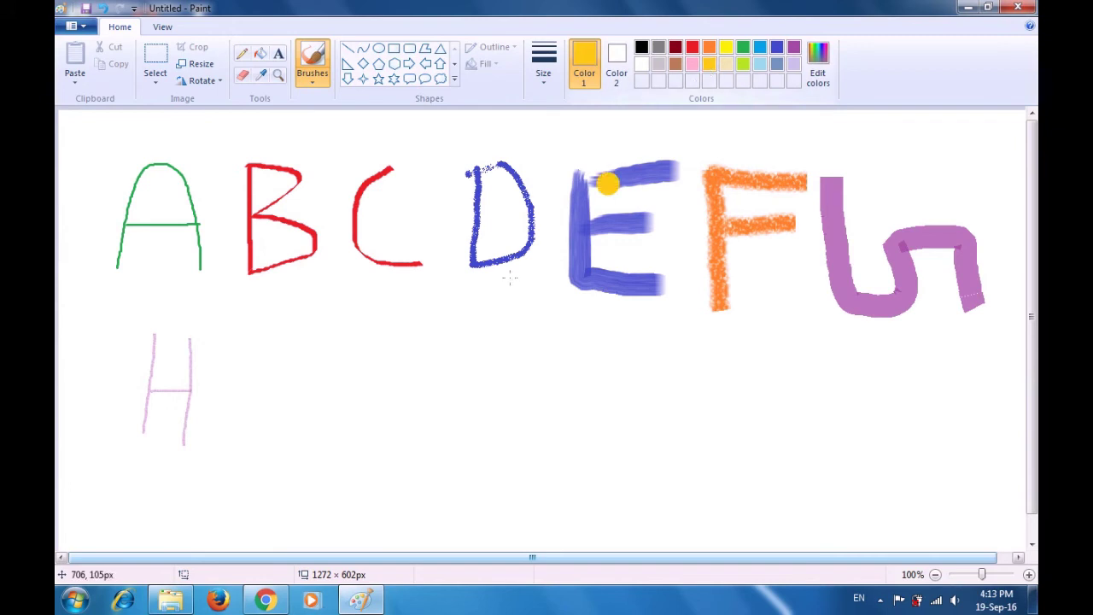
drag(284, 345, 453, 351)
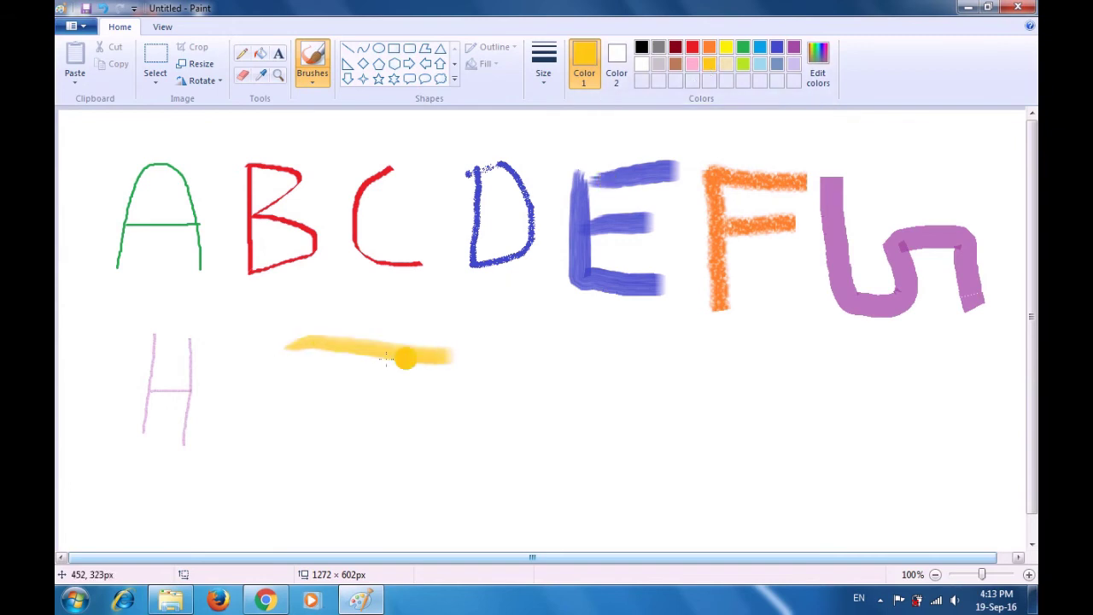
drag(365, 357, 365, 481)
mouse_move(266, 493)
mouse_down()
mouse_move(384, 478)
mouse_move(455, 487)
mouse_up()
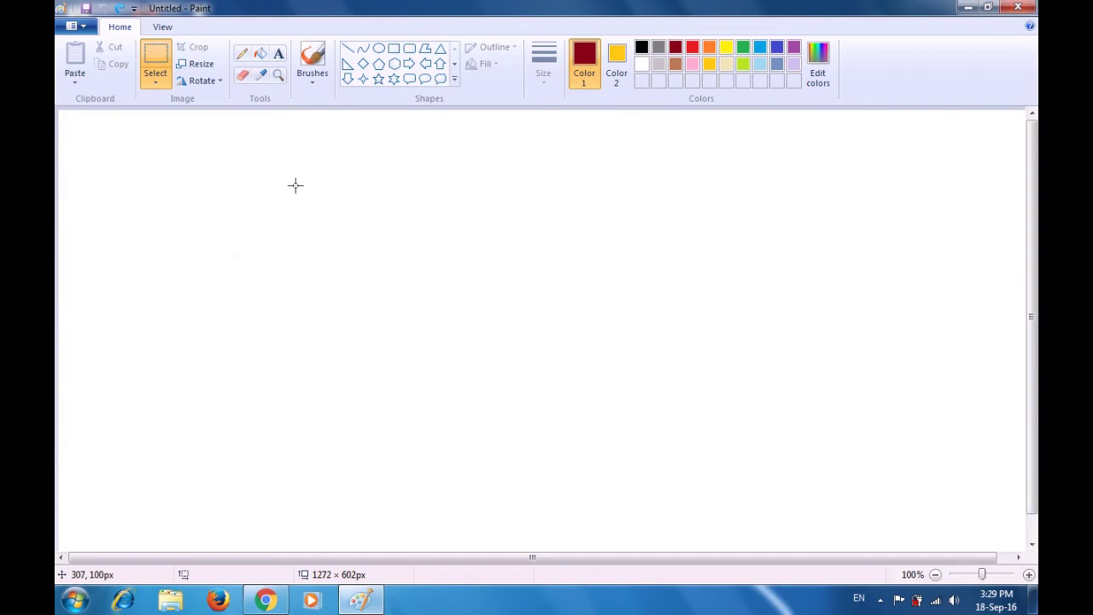
Draw a large solid-filled rectangle over the middle of the canvas, with light blue as both outline and fill colour.
click(395, 51)
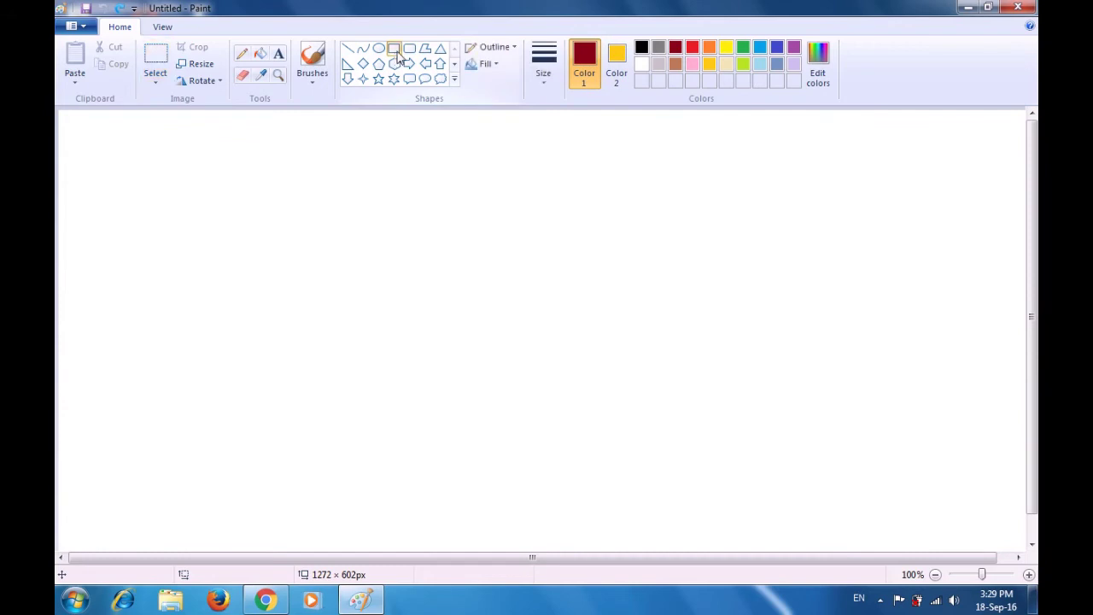
click(492, 67)
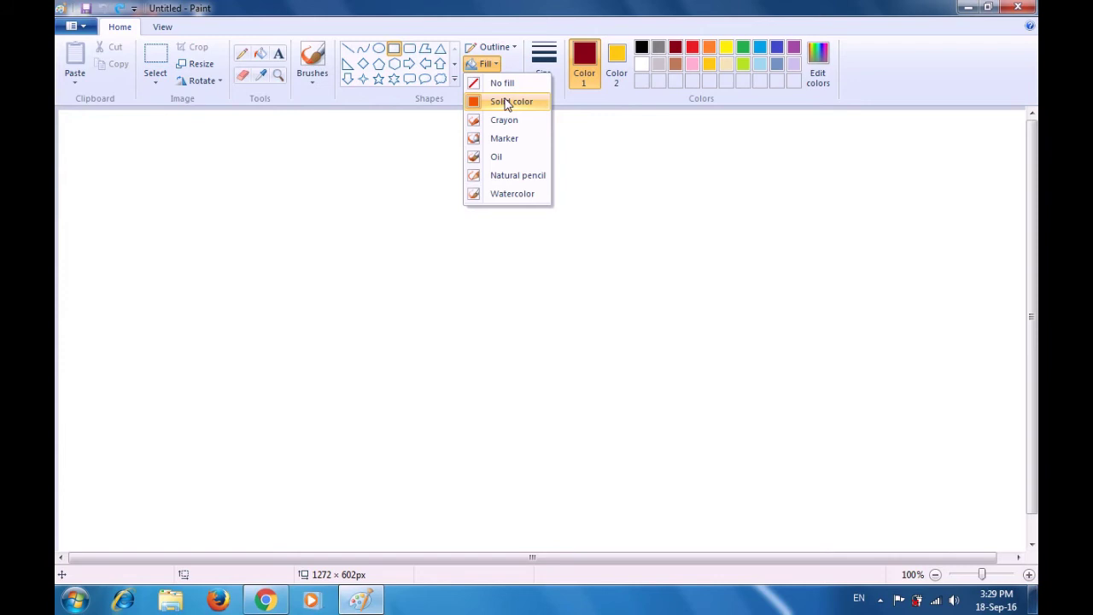
click(506, 103)
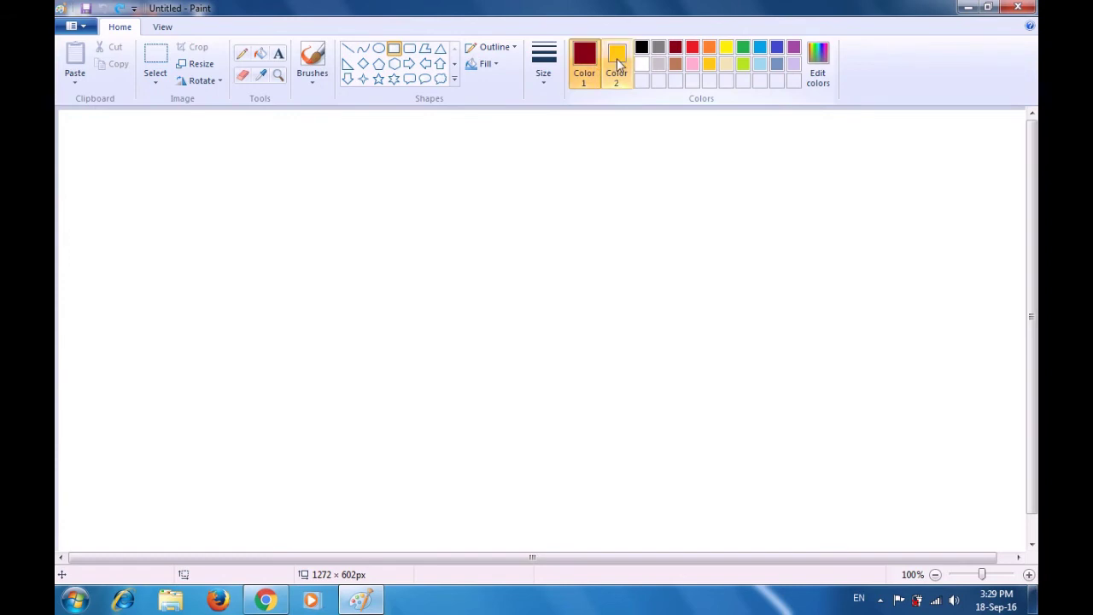
click(760, 65)
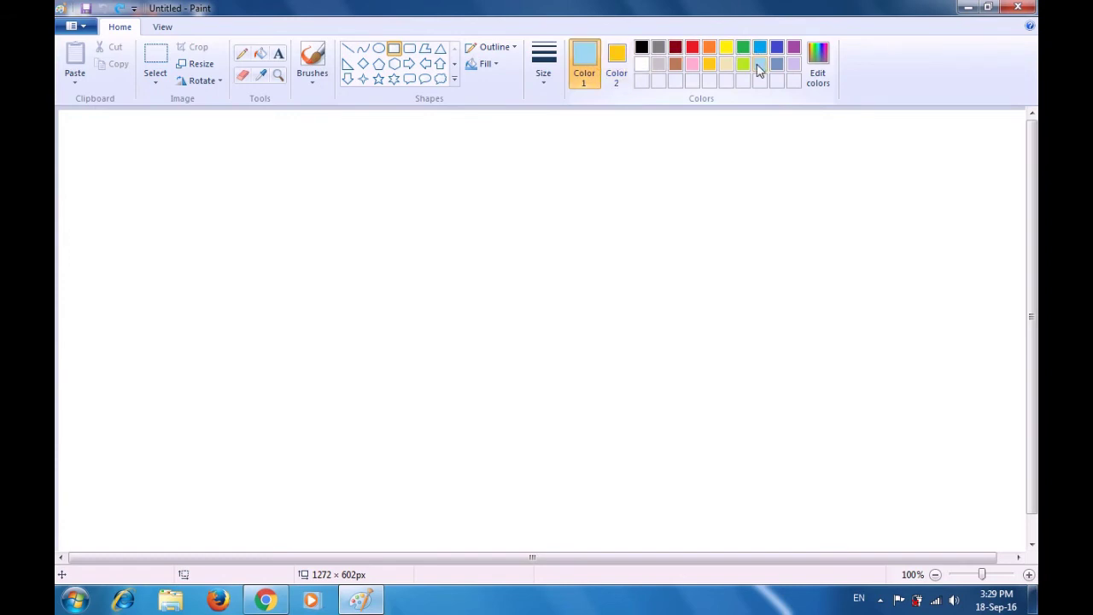
click(624, 66)
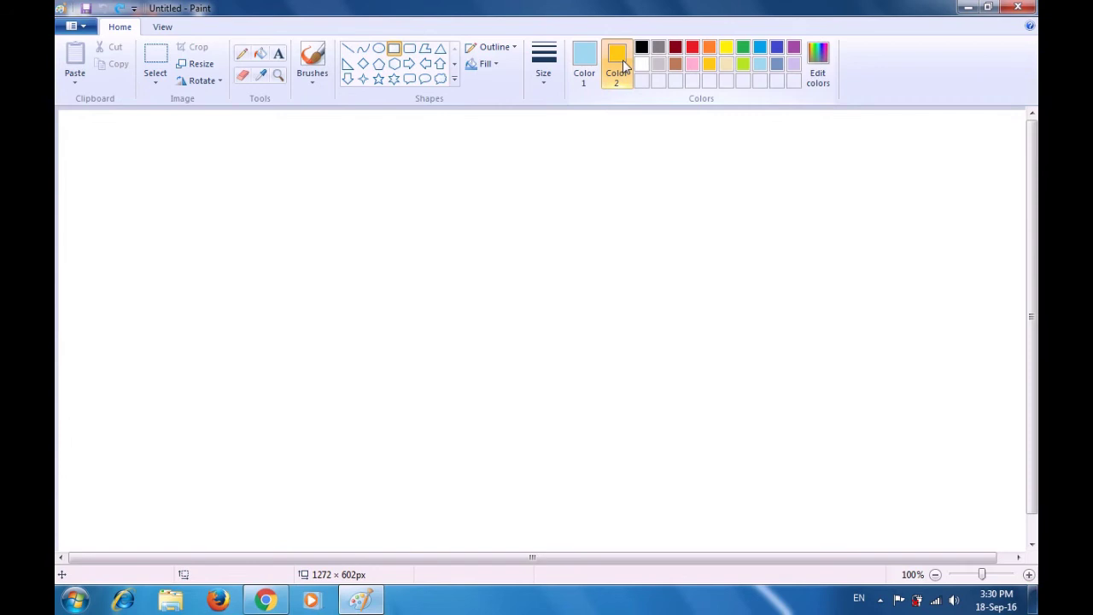
click(759, 68)
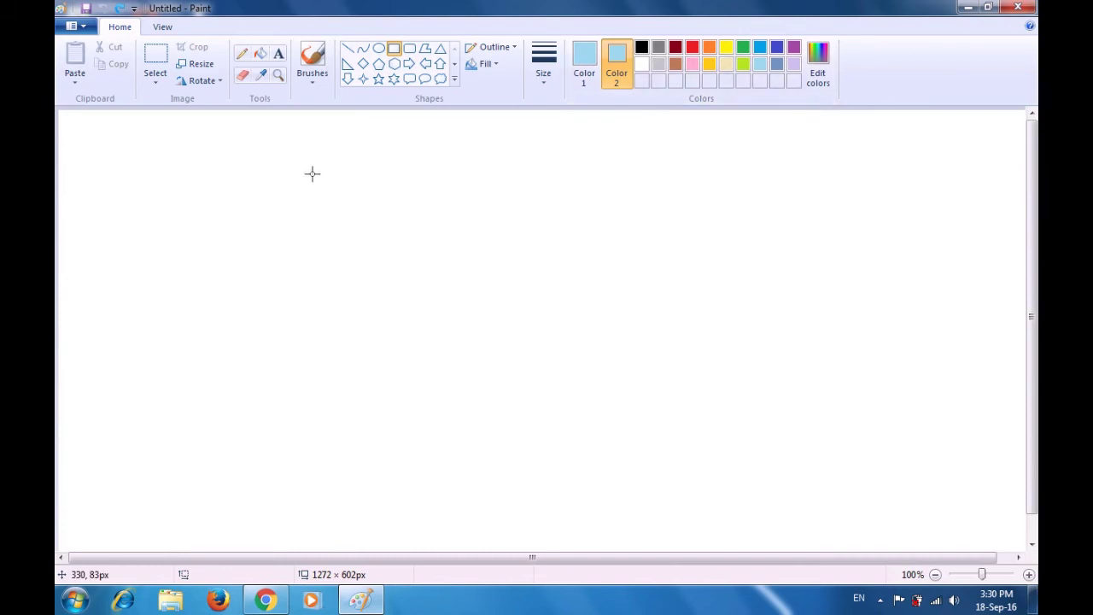
mouse_move(307, 198)
mouse_down()
mouse_move(316, 288)
mouse_move(347, 374)
mouse_move(376, 408)
mouse_move(427, 425)
mouse_move(674, 417)
mouse_move(780, 427)
mouse_move(781, 552)
mouse_up()
click(835, 486)
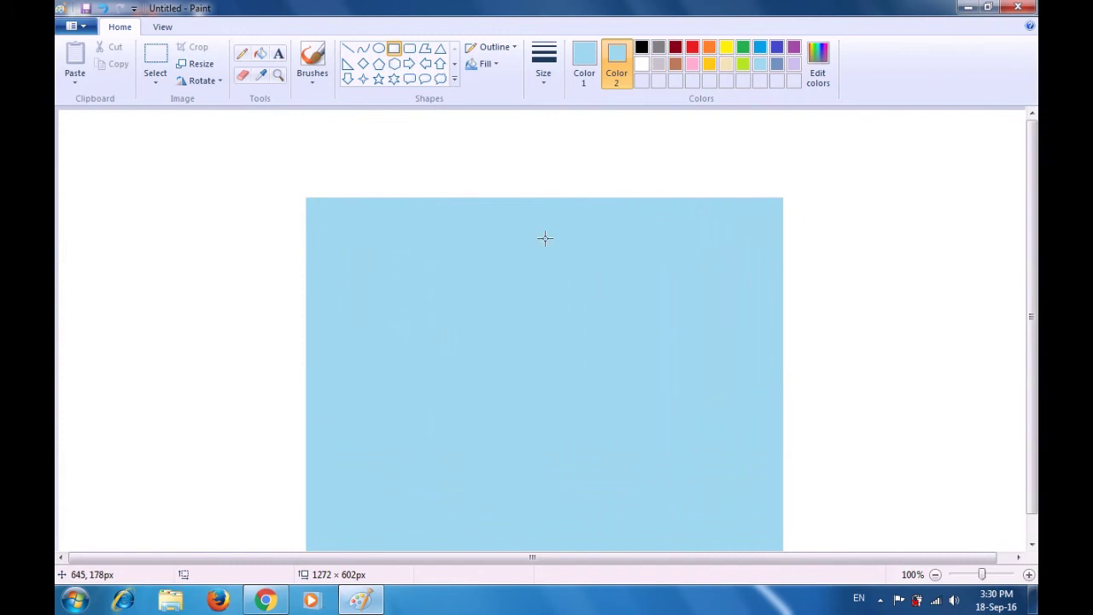
Draw a small oval sun in the upper-left corner of the blue rectangle, with yellow as both outline and fill colour.
click(380, 50)
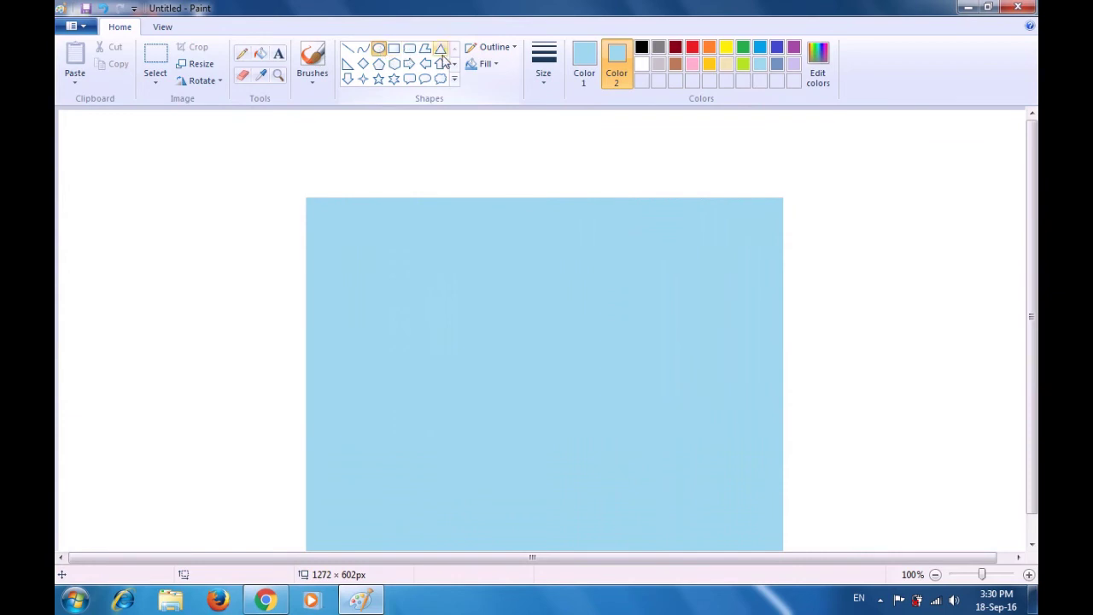
click(581, 69)
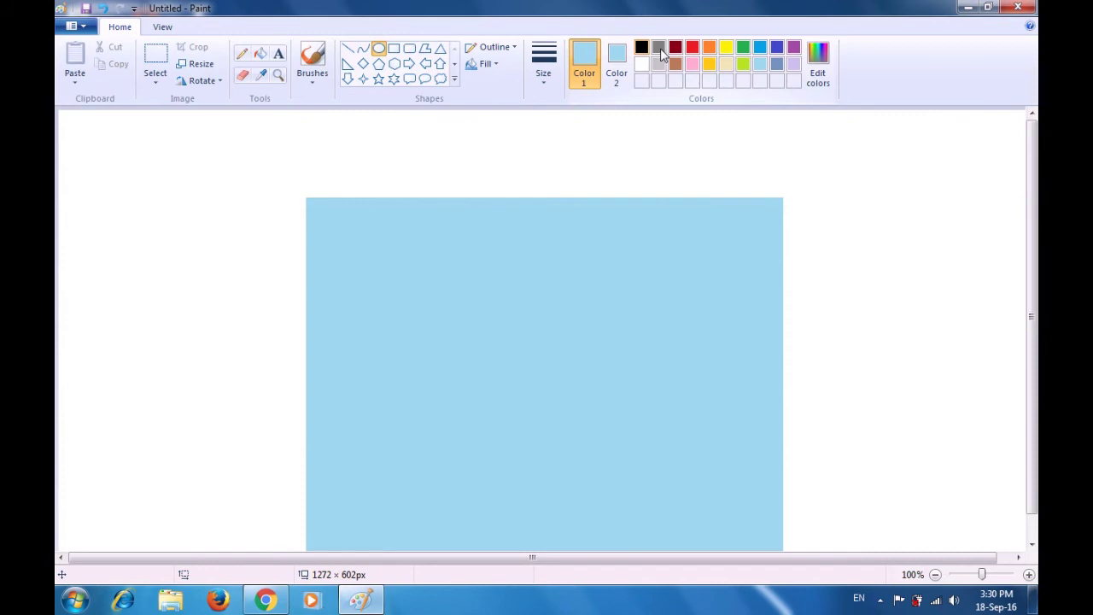
click(726, 48)
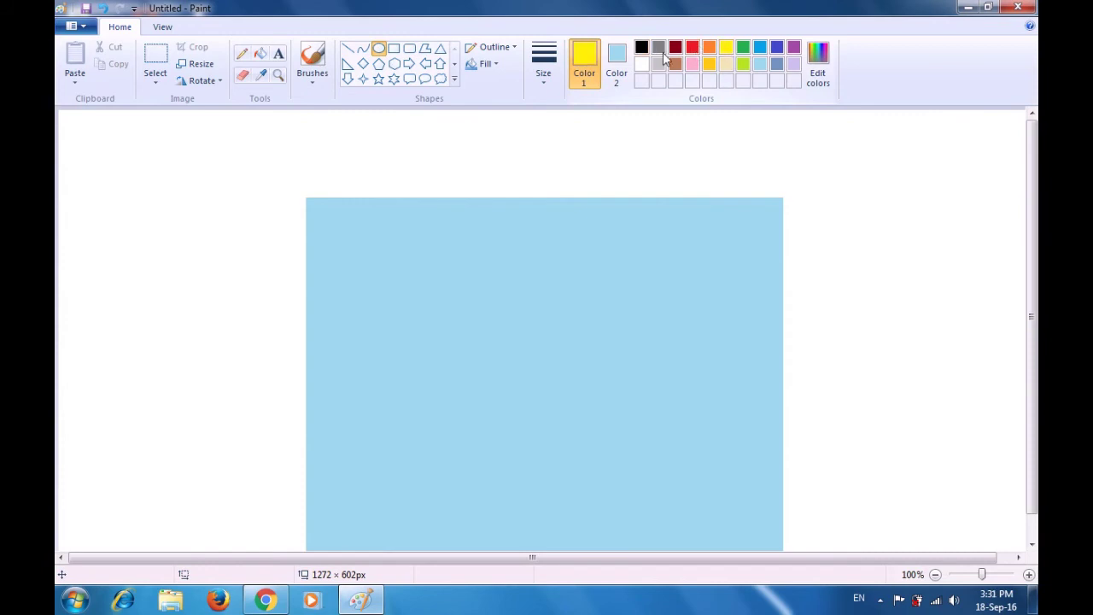
click(624, 61)
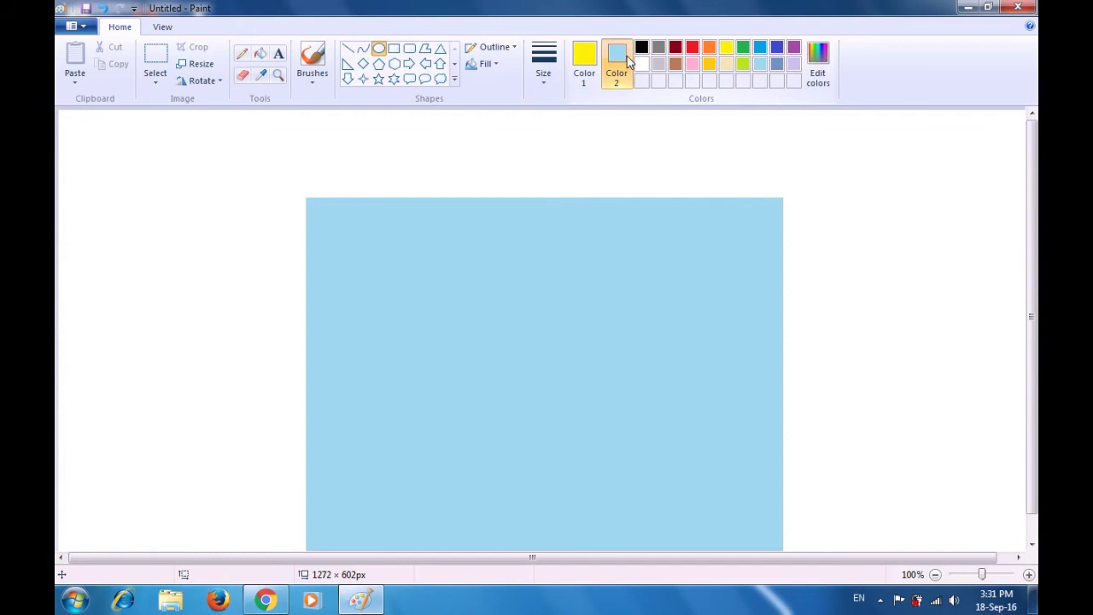
click(726, 49)
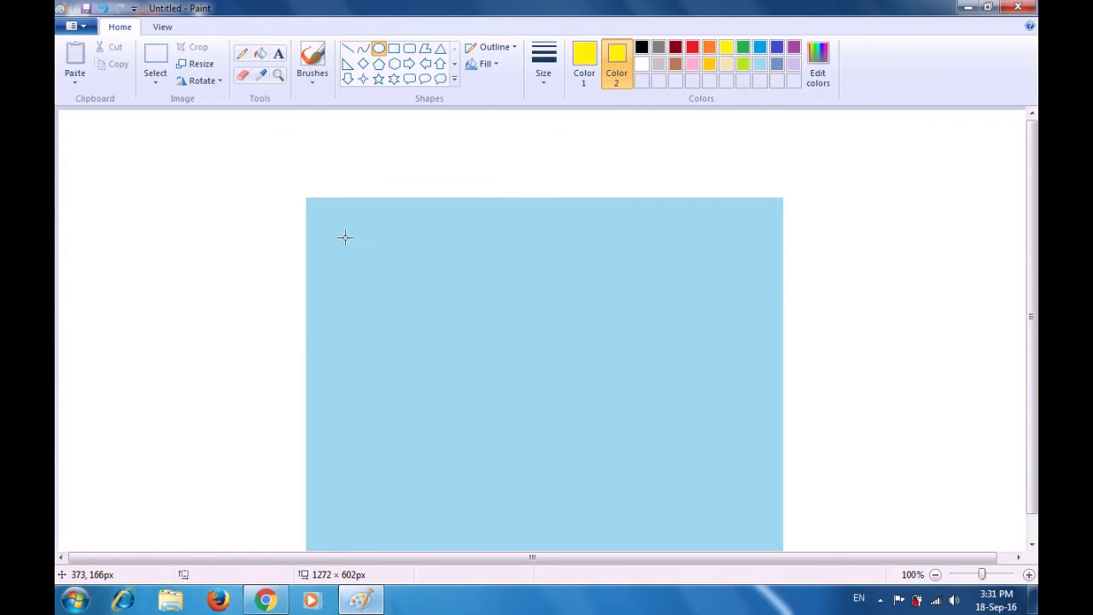
drag(332, 228, 395, 273)
click(484, 245)
Draw a wide oval of about 300 × 130 px in the lower middle of the blue rectangle, with red outline and fill.
click(582, 74)
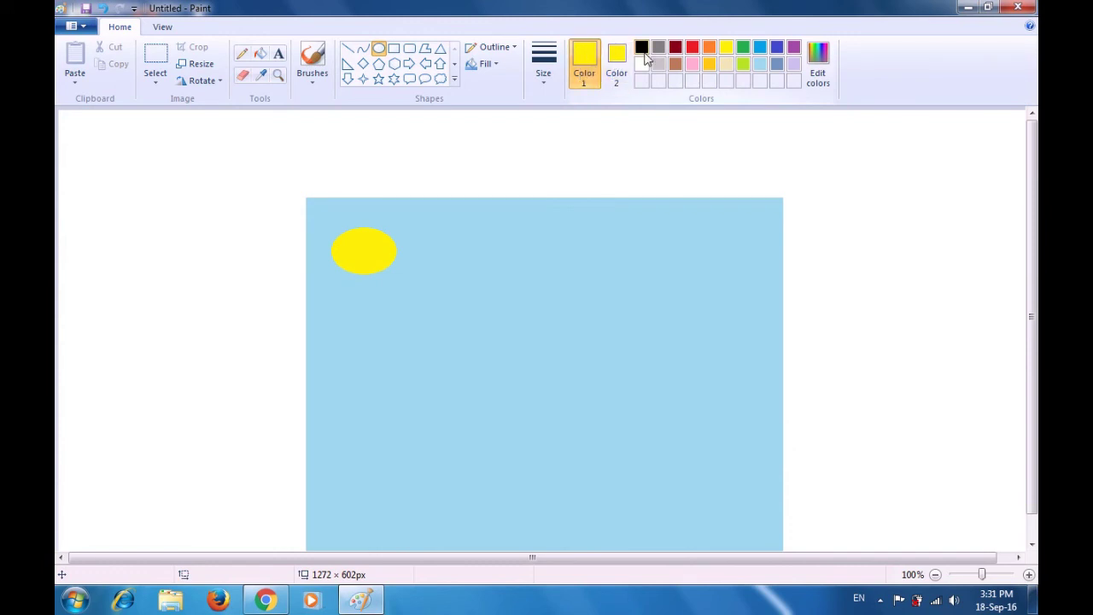
click(693, 49)
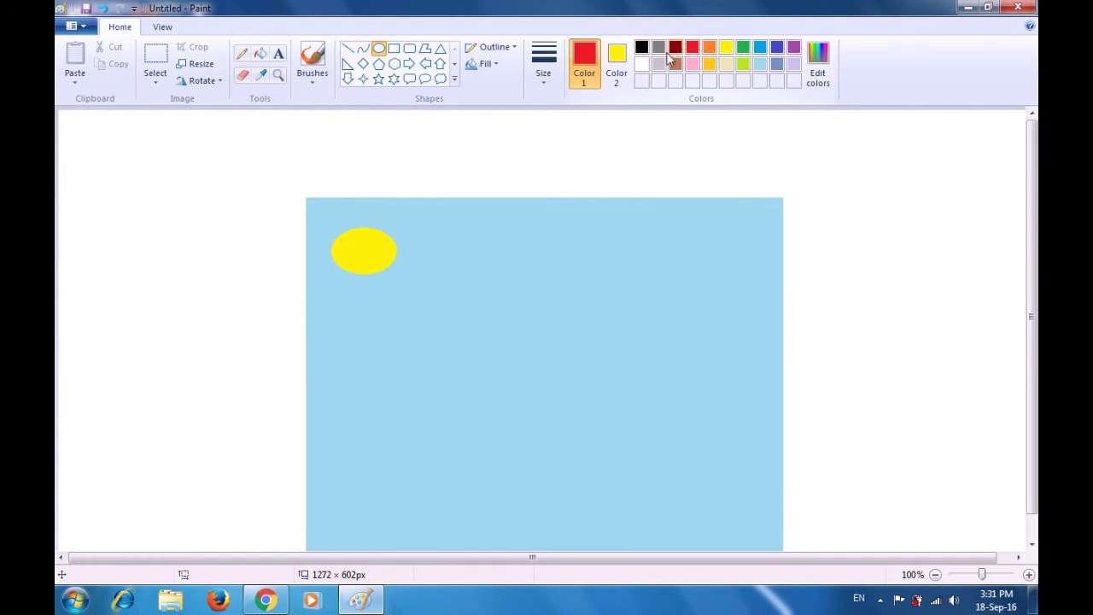
click(618, 62)
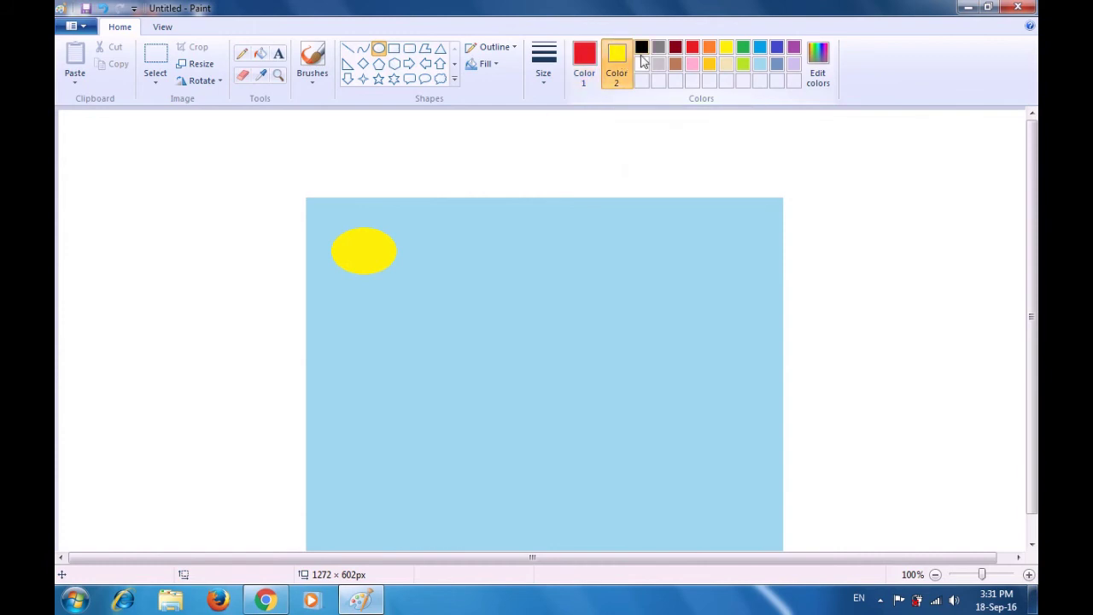
click(693, 48)
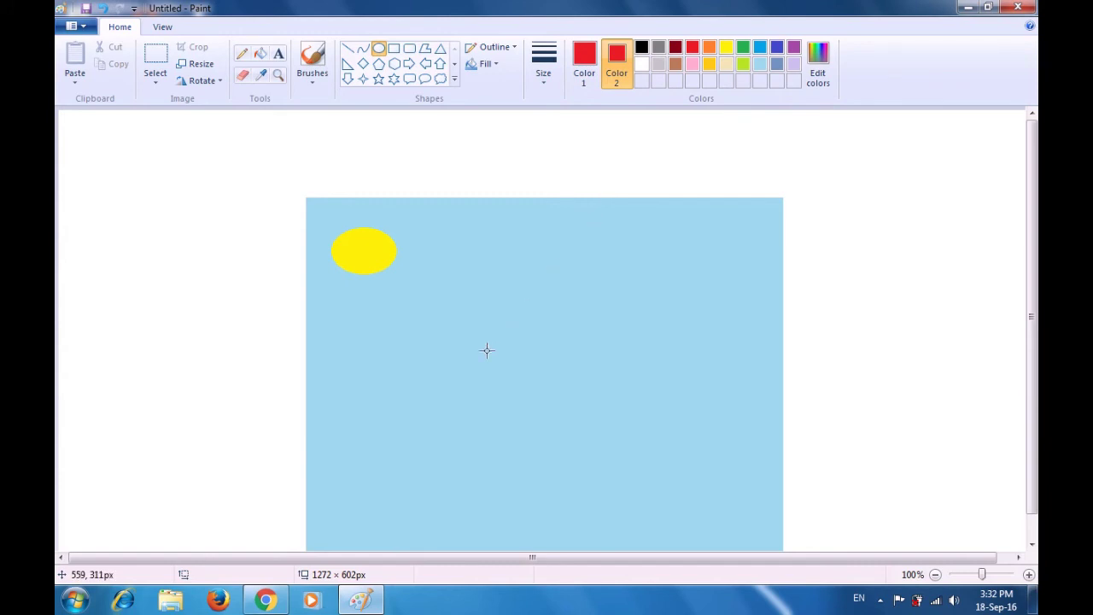
drag(448, 361, 678, 461)
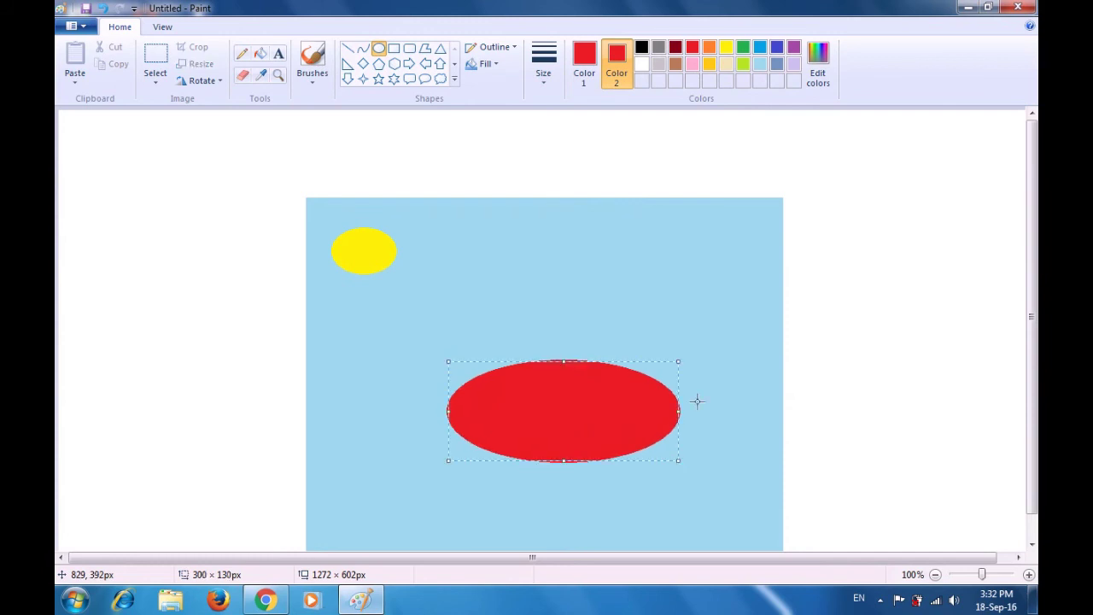
click(713, 322)
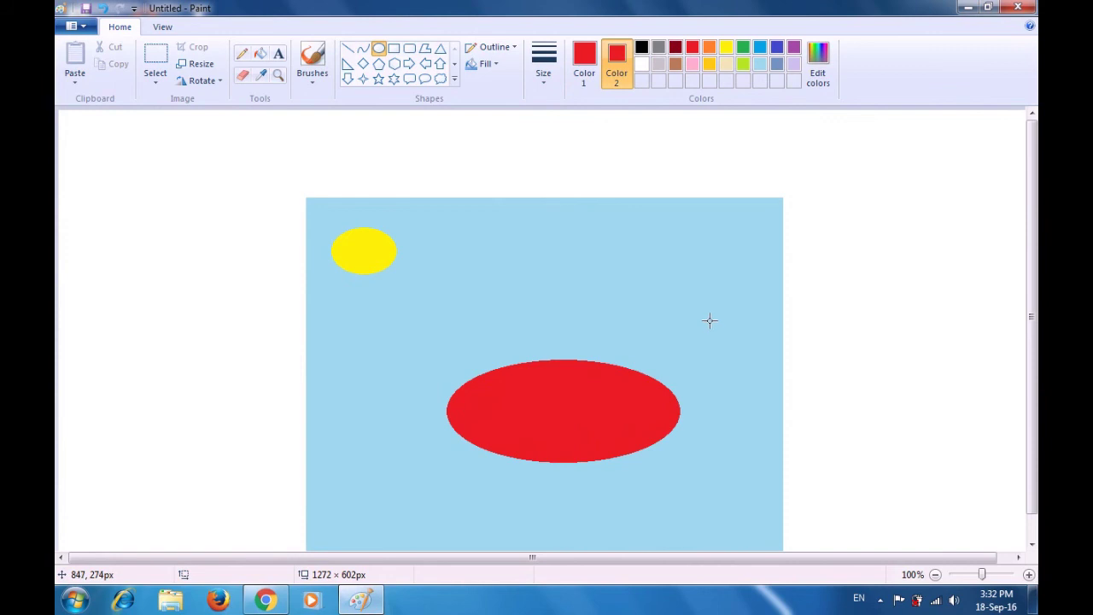
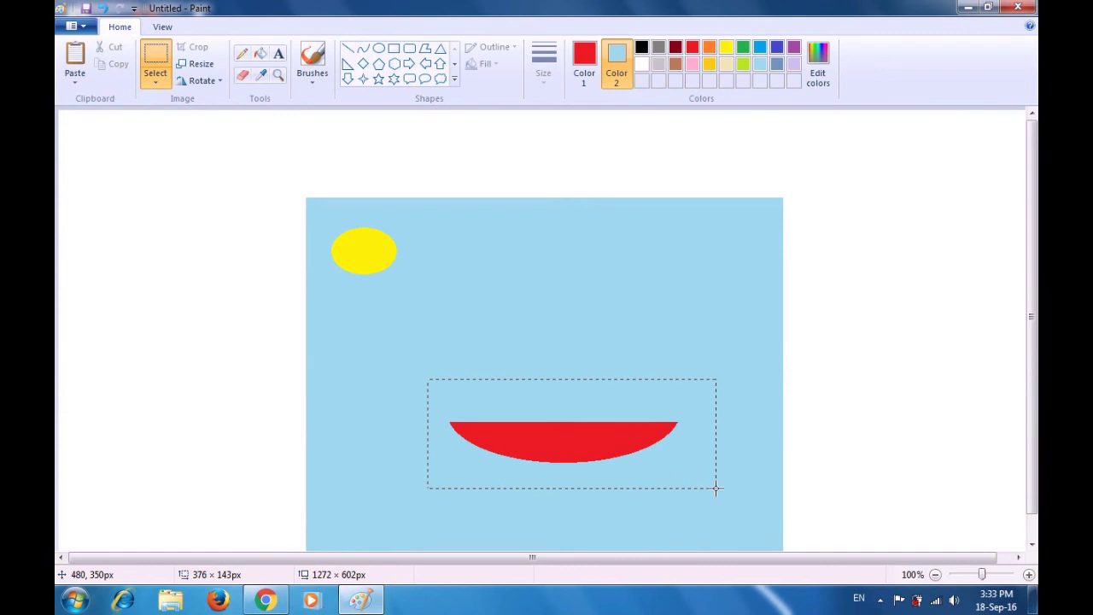
Move the selected red half-oval hull down and slightly left within the blue rectangle, and deselect it.
drag(569, 458, 553, 490)
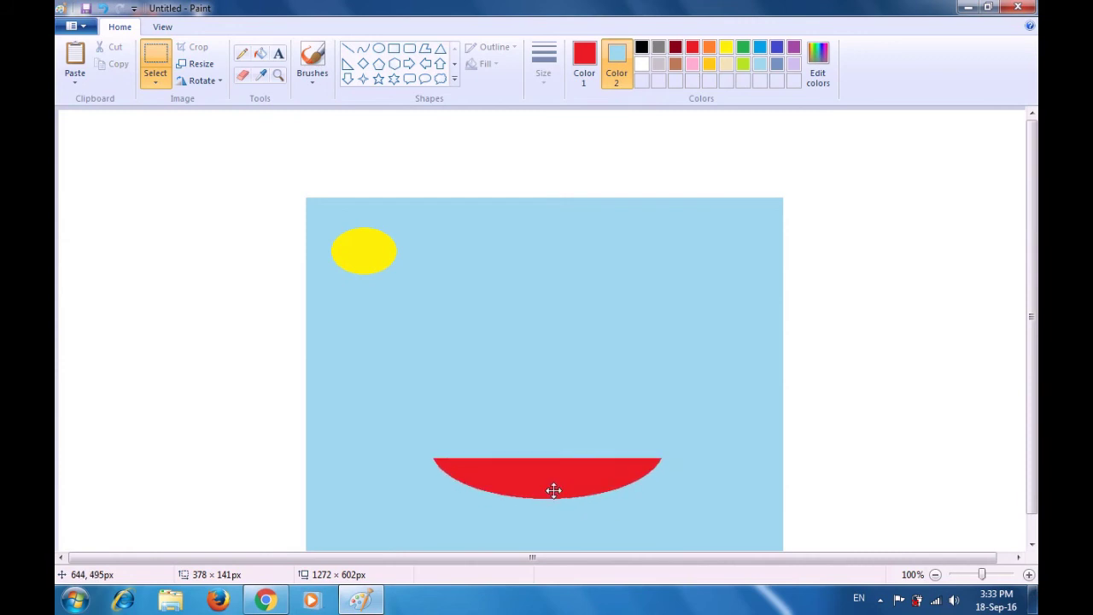
drag(553, 491, 554, 490)
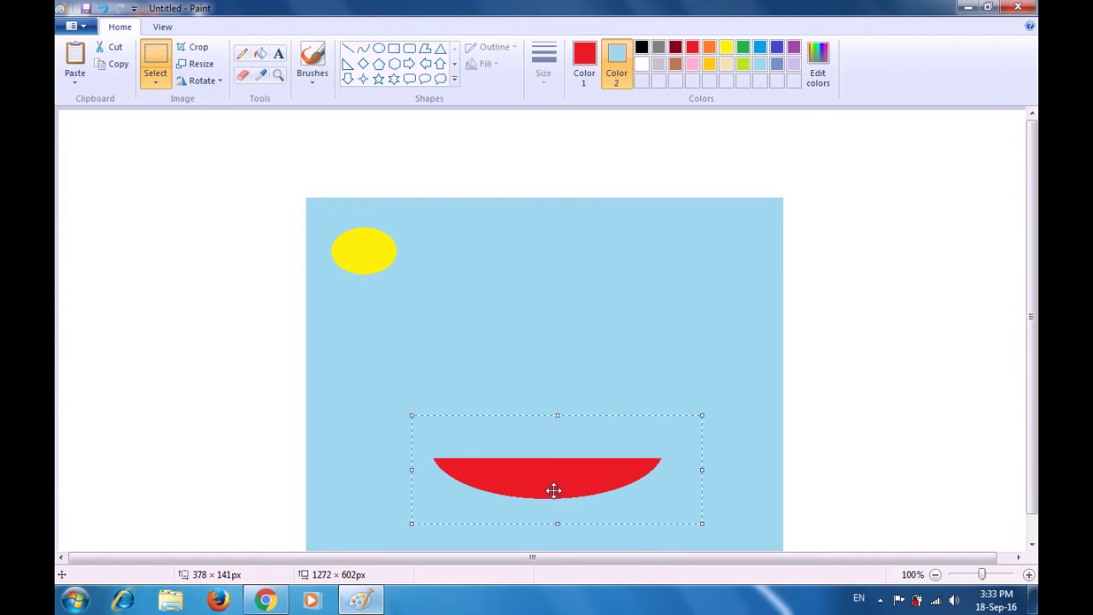
click(770, 385)
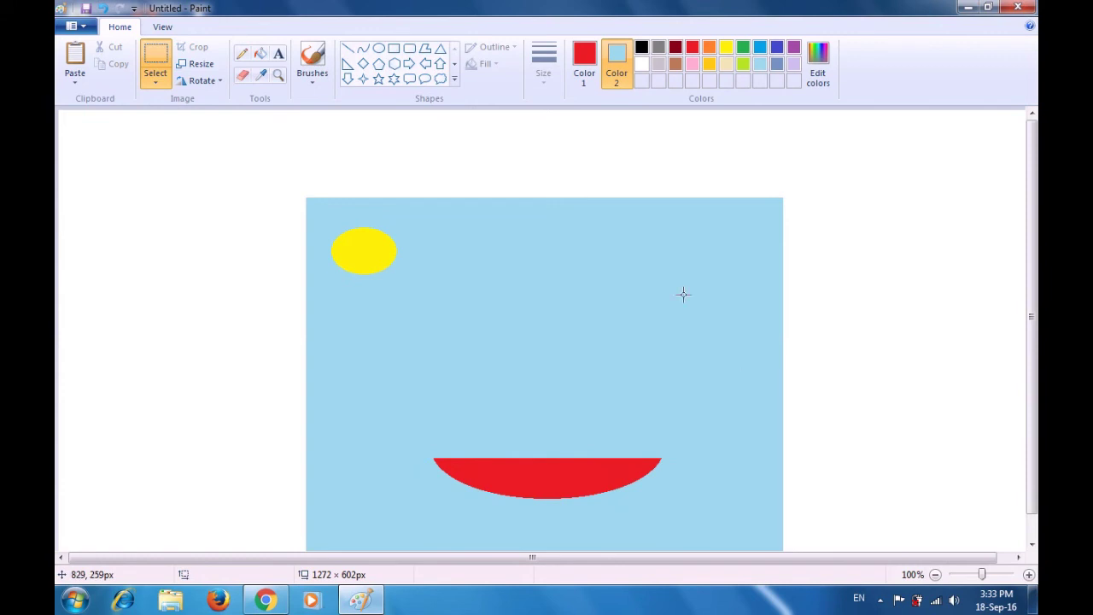
Draw a vertical brown mast with the Line tool at the thickest size, ending on the hull's flat top edge right of centre.
click(584, 75)
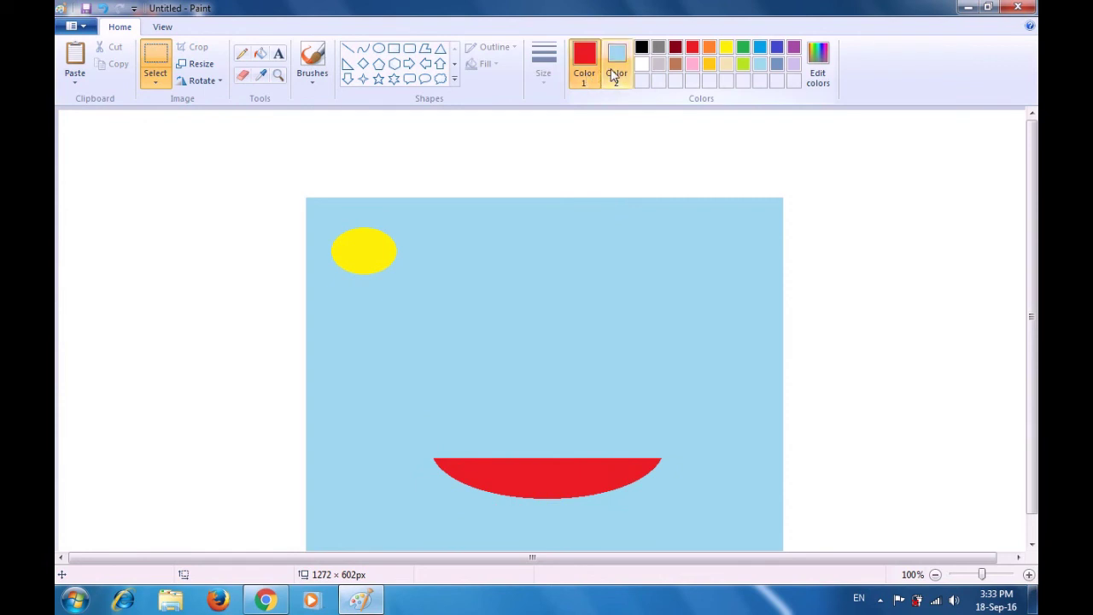
click(675, 65)
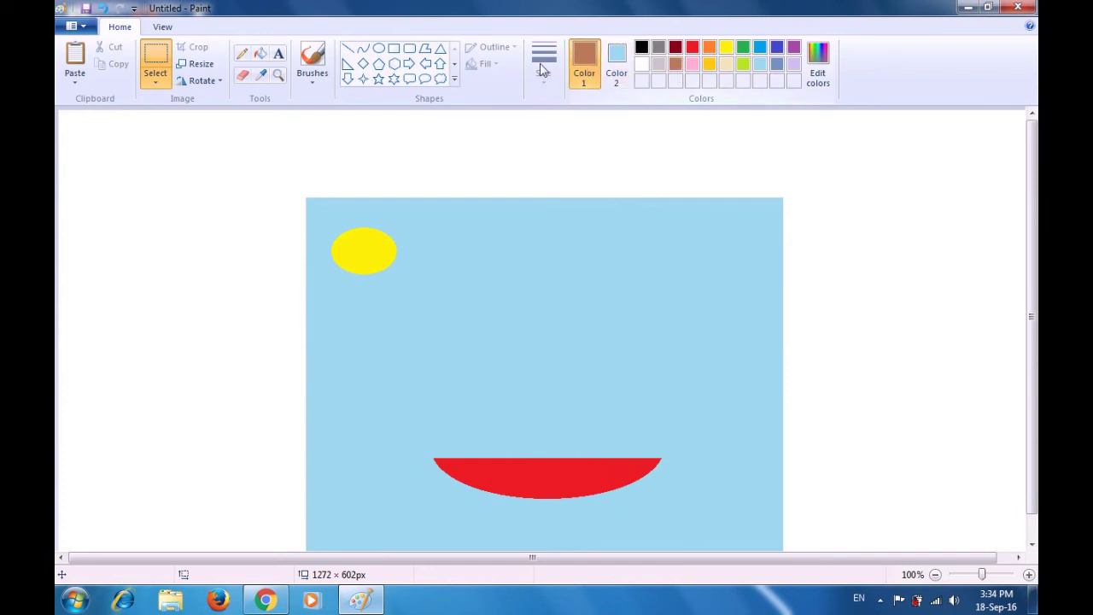
click(348, 50)
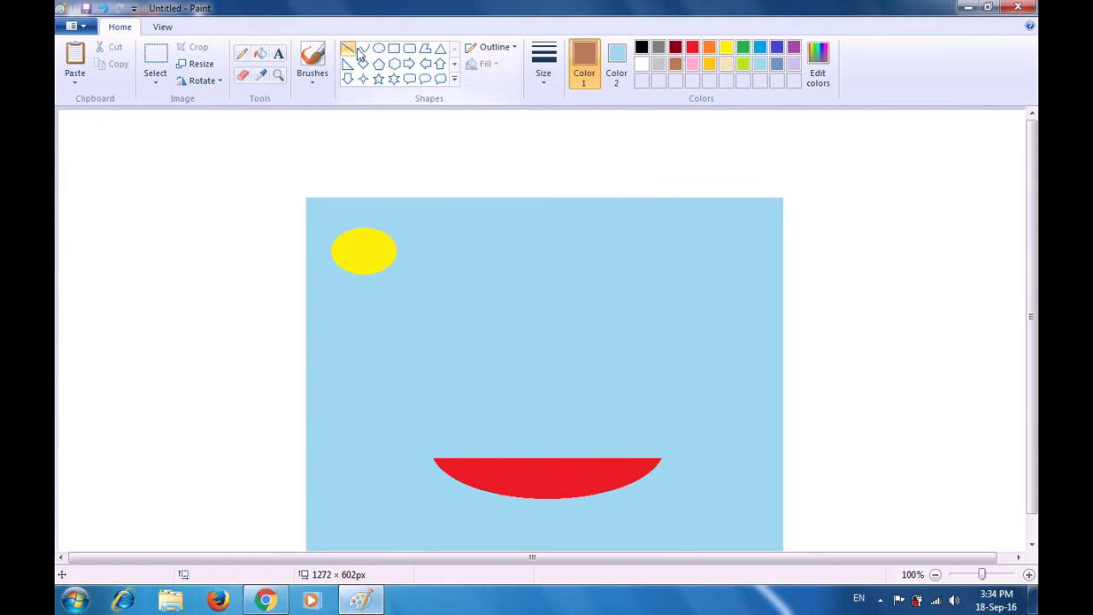
click(539, 84)
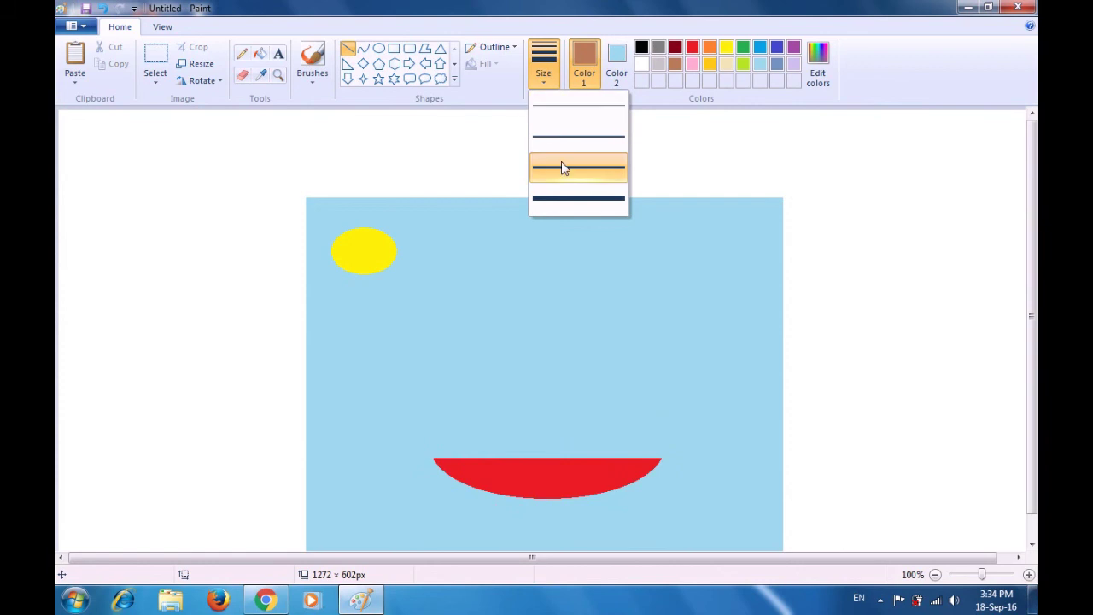
click(568, 203)
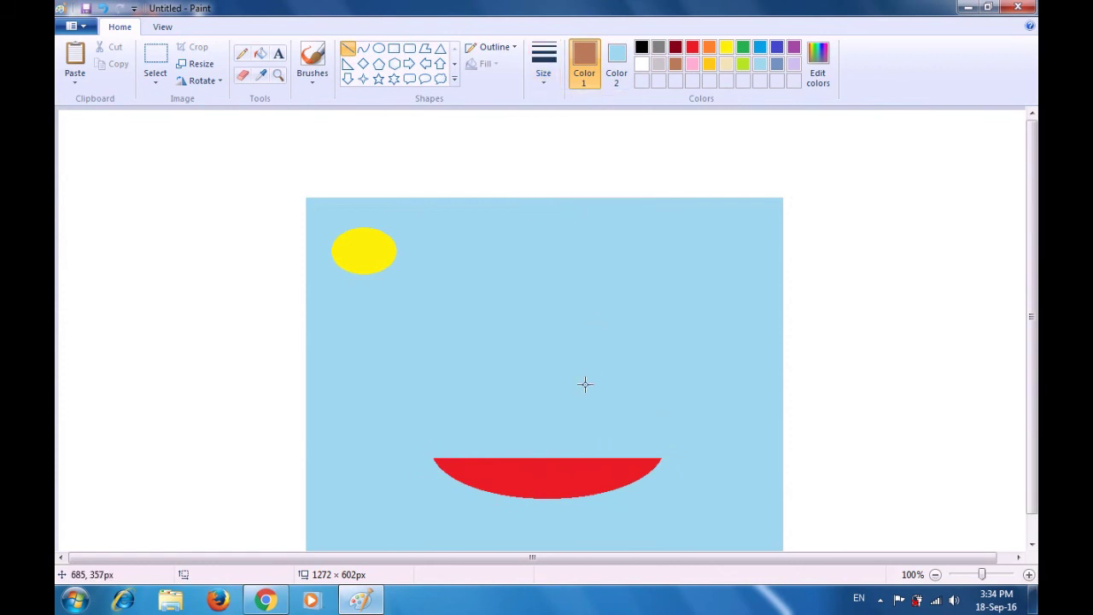
drag(586, 384, 585, 457)
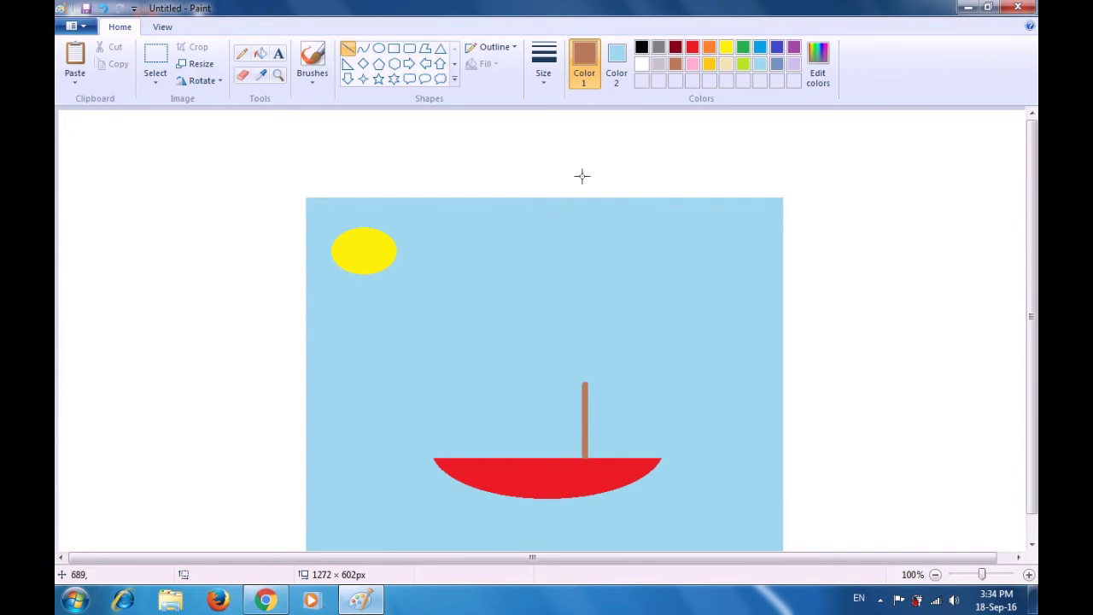
Extend the mast upward with a thinner vertical brown line, using the second-thinnest line size.
click(544, 84)
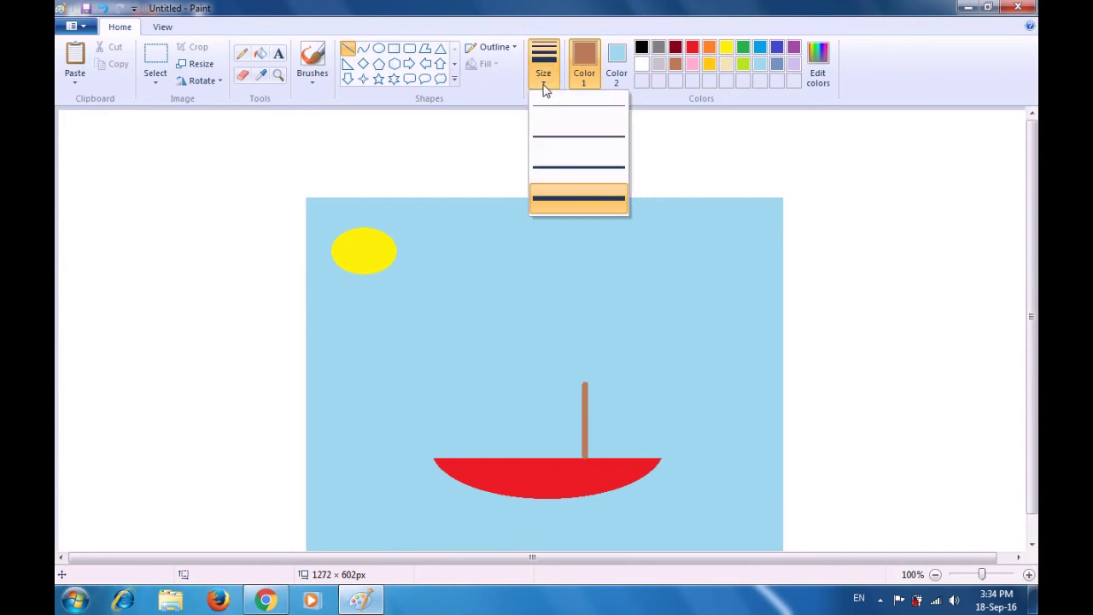
click(543, 137)
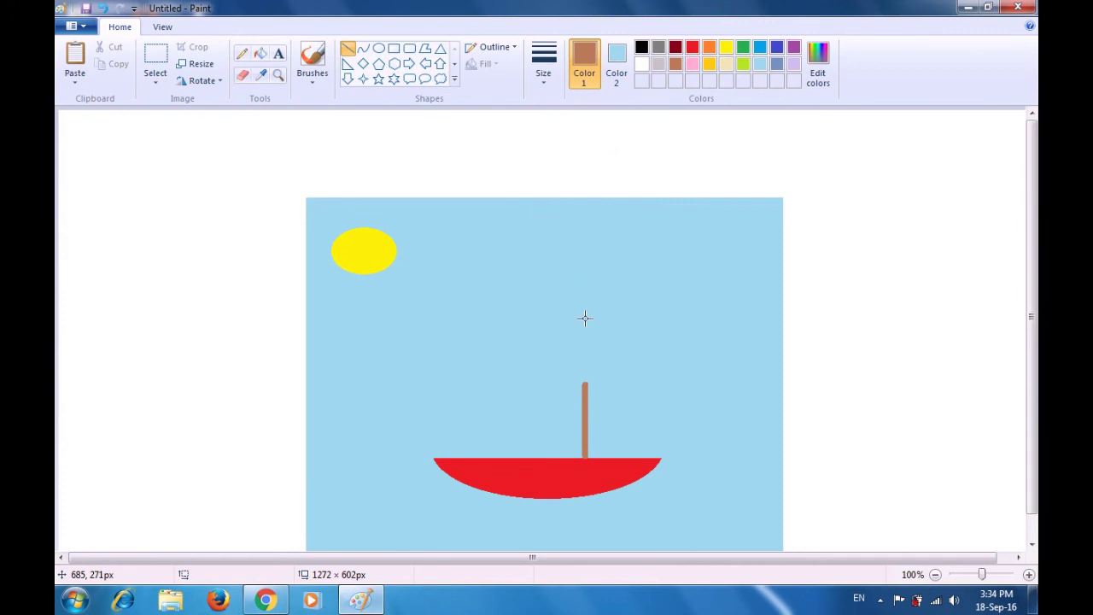
drag(586, 322, 586, 391)
Outline a closed sail to the left of the thin upper mast with brown Pencil strokes at the thinnest size.
click(241, 58)
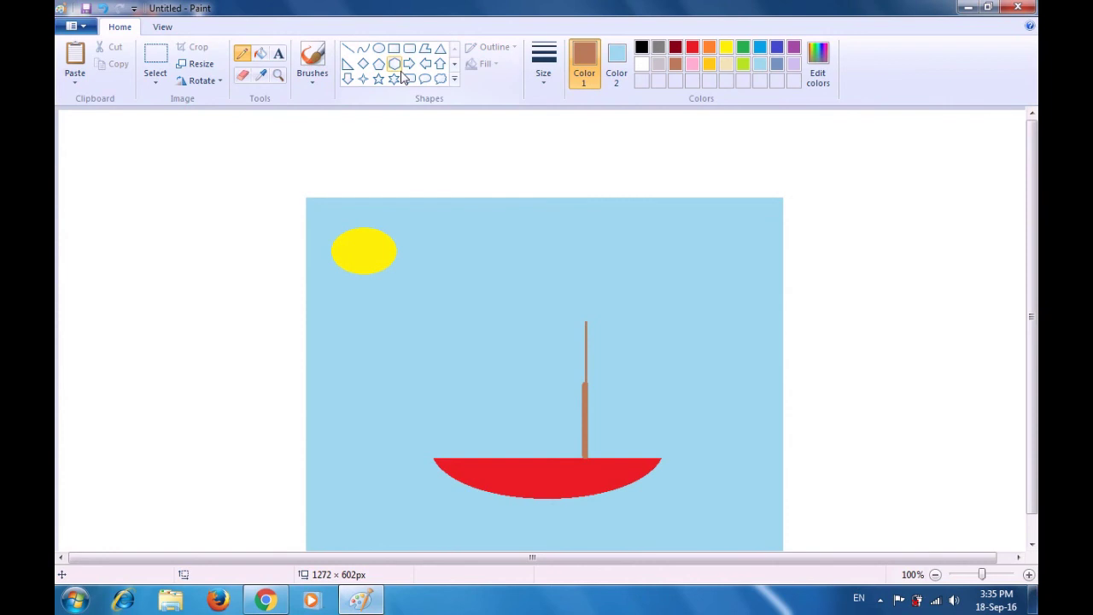
click(538, 85)
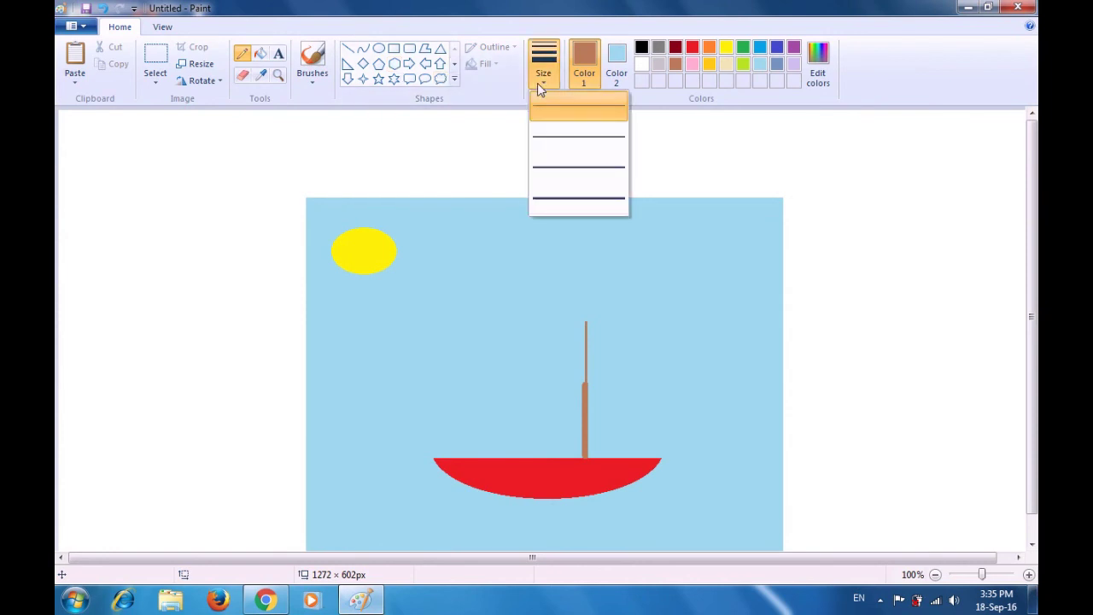
click(548, 110)
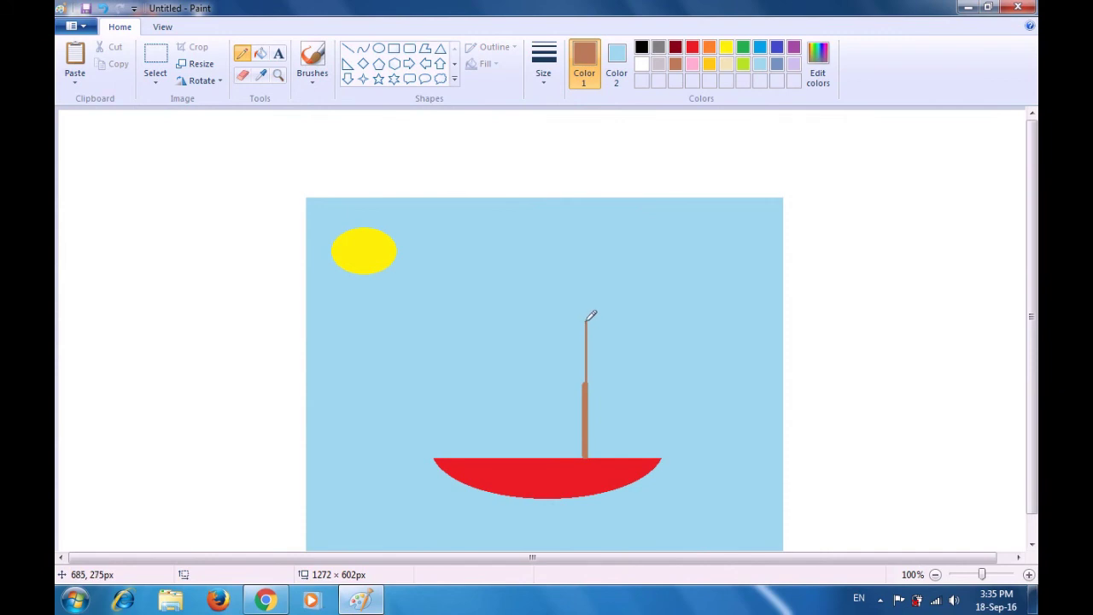
drag(586, 322, 518, 345)
drag(518, 345, 501, 382)
drag(497, 382, 542, 392)
key(ctrl+z)
drag(543, 392, 581, 372)
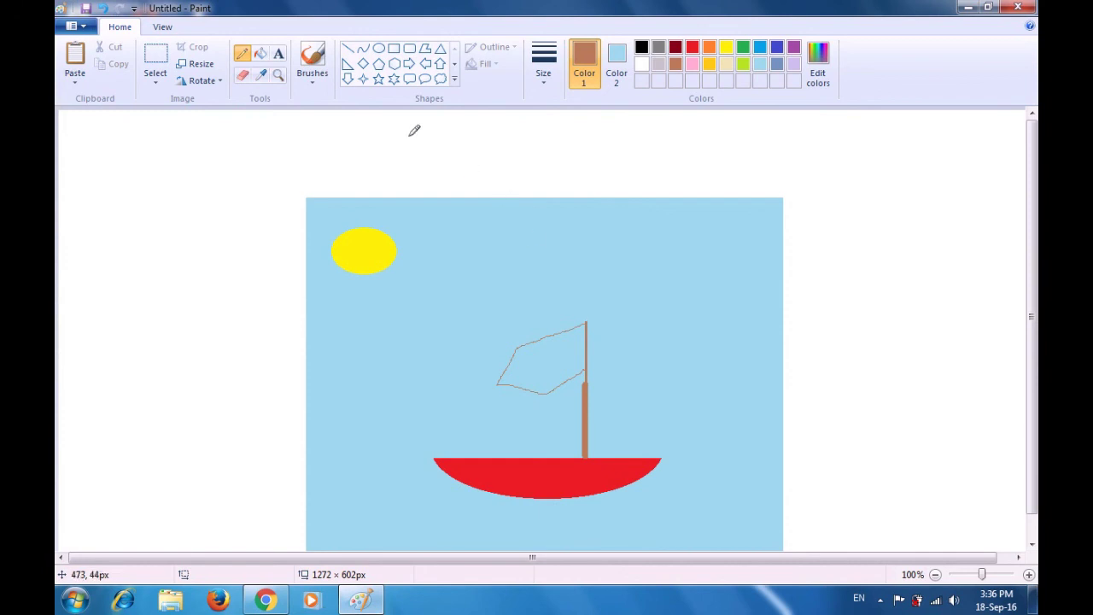
Divide the sail into three panels with two indigo lines at the second-thinnest size, spanning about 10 × 62 px and 46 × 56 px.
click(350, 48)
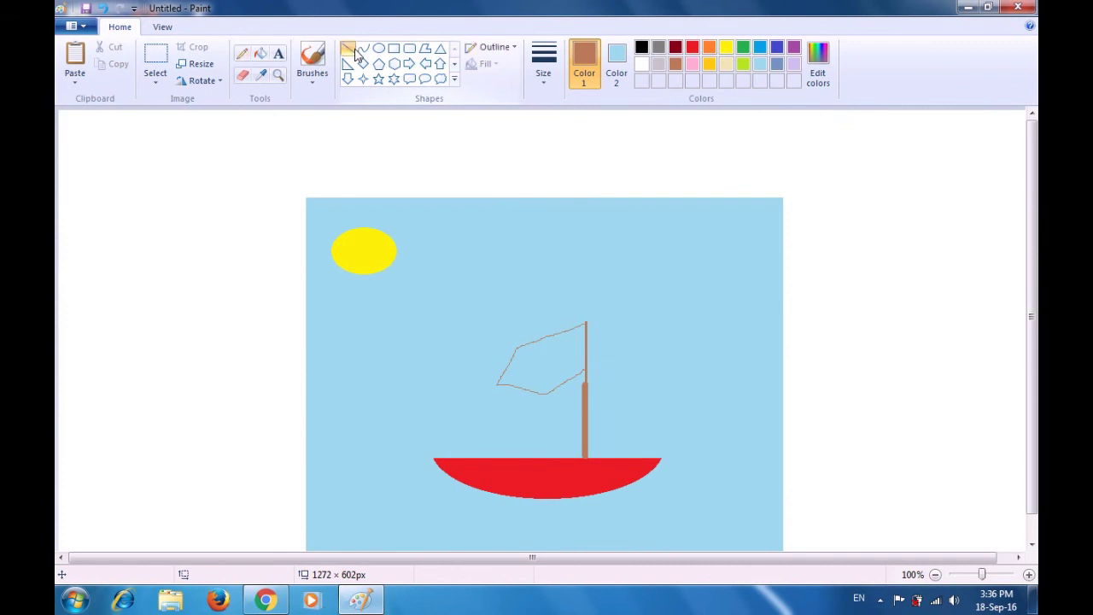
click(536, 84)
click(556, 135)
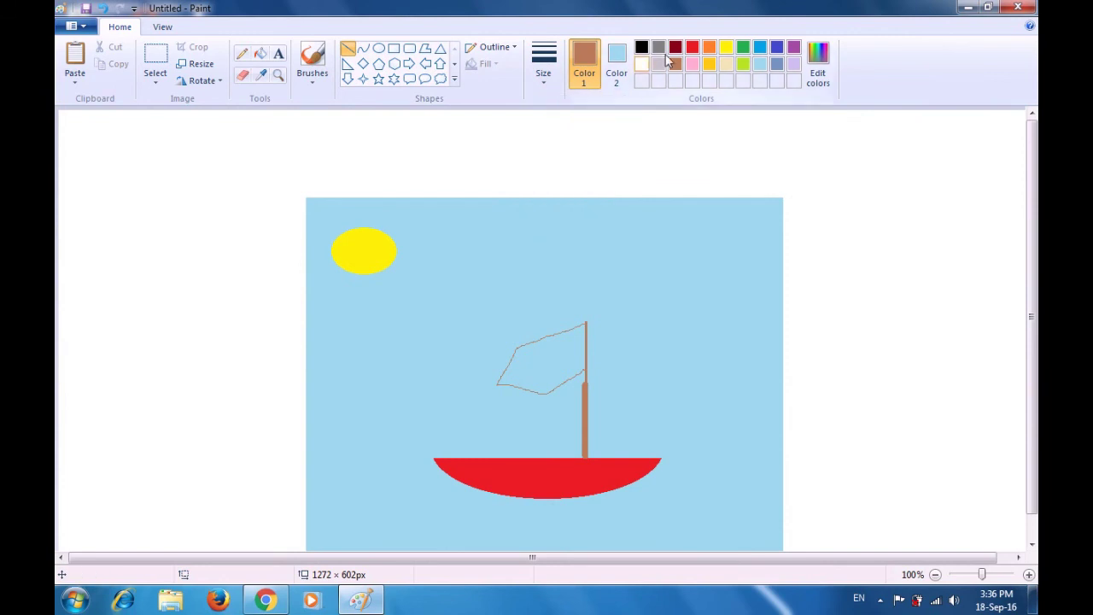
click(778, 48)
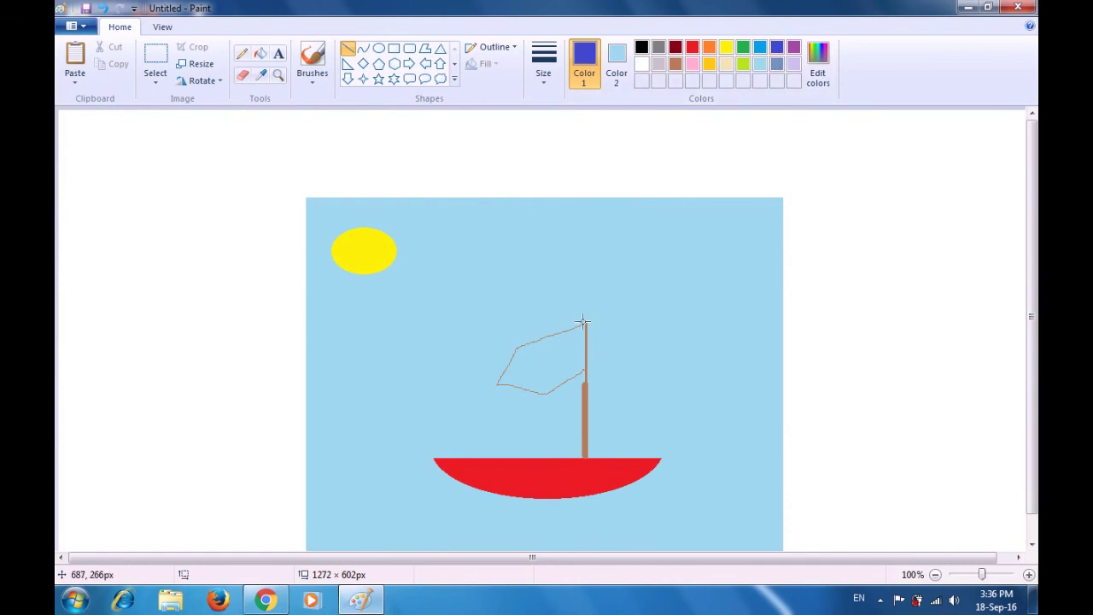
click(556, 332)
click(607, 292)
drag(561, 333, 568, 380)
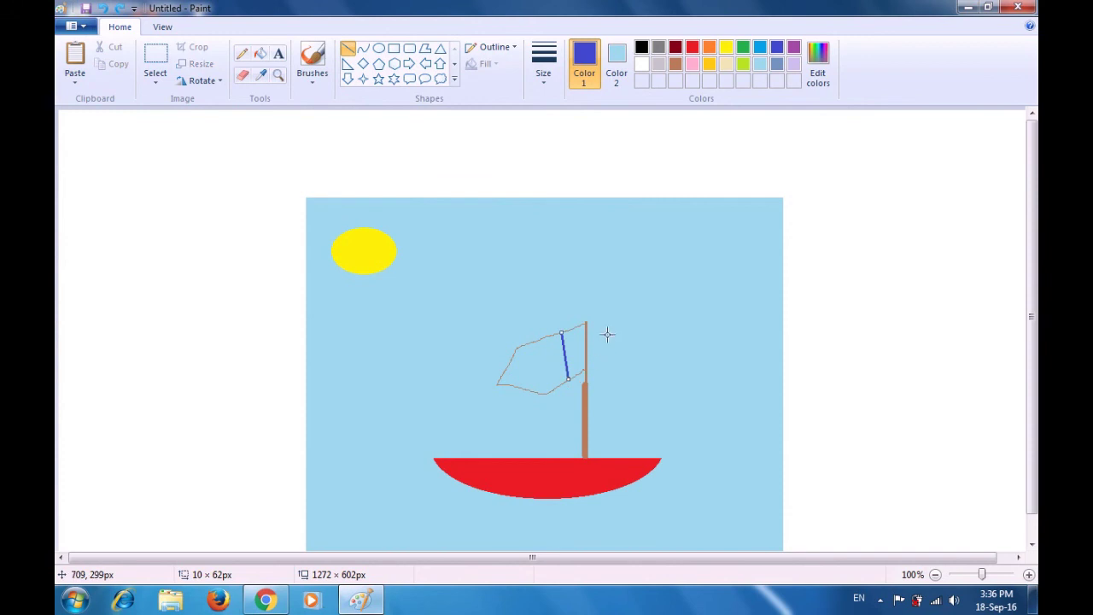
click(632, 318)
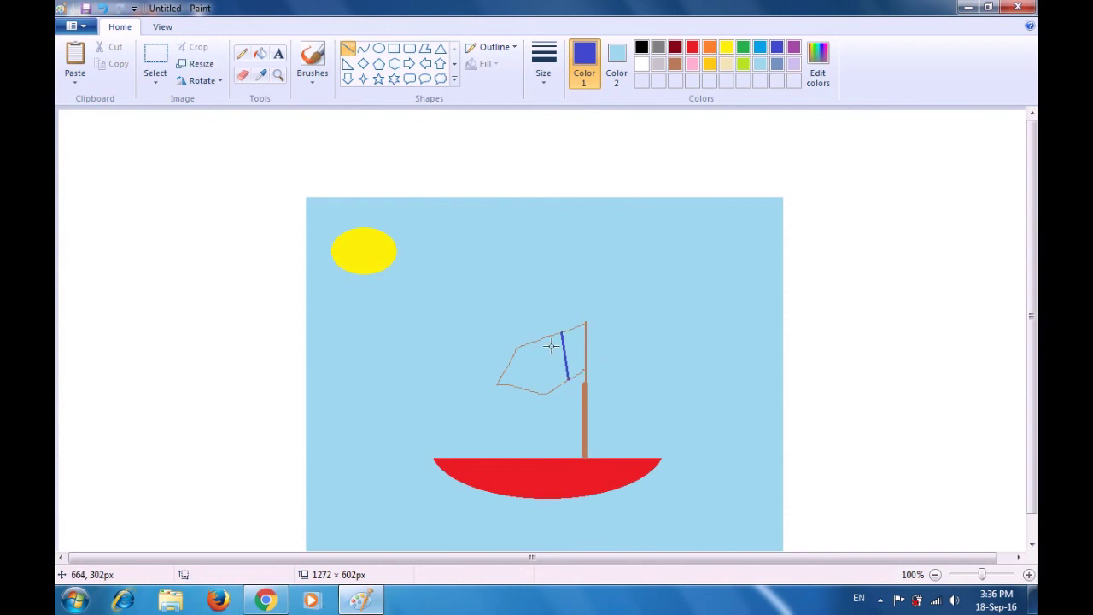
drag(517, 346, 551, 389)
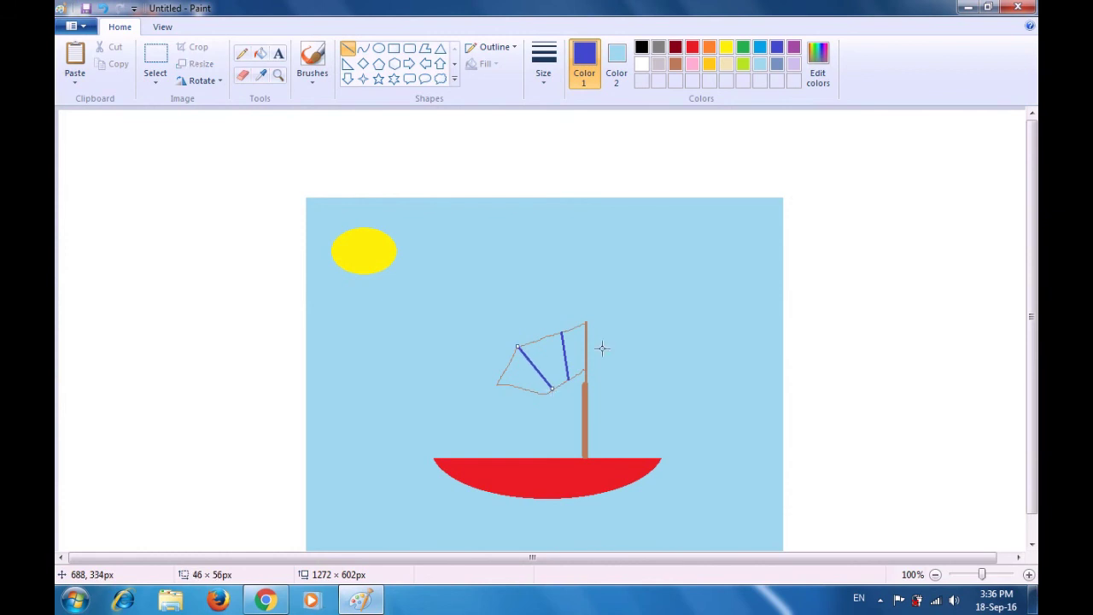
click(646, 291)
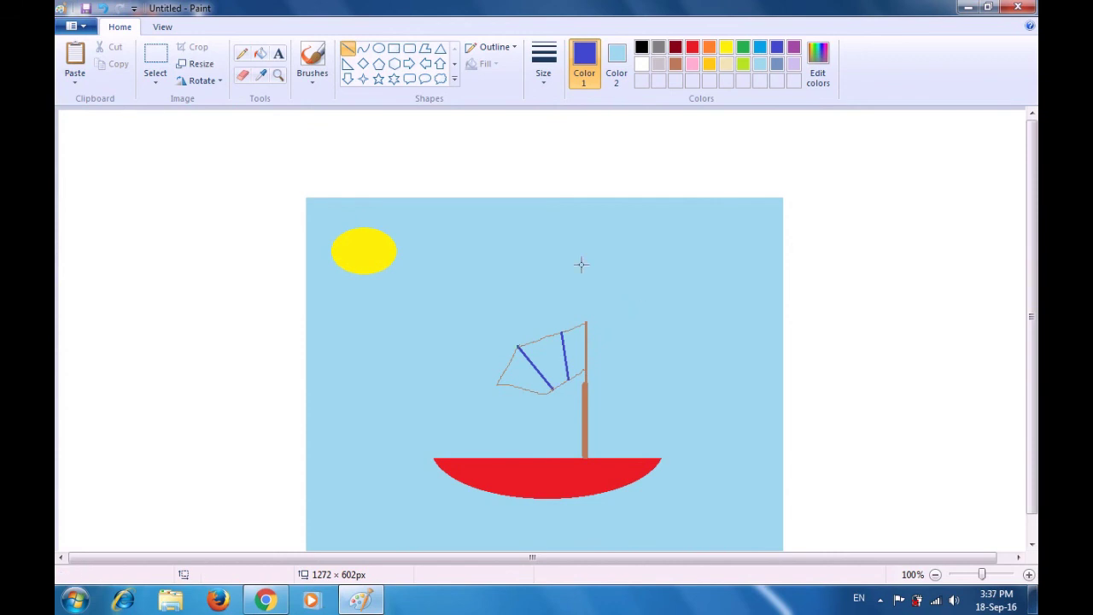
Draw a straight brown boom line from the sail's lower-left corner down to the thick part of the mast.
click(676, 64)
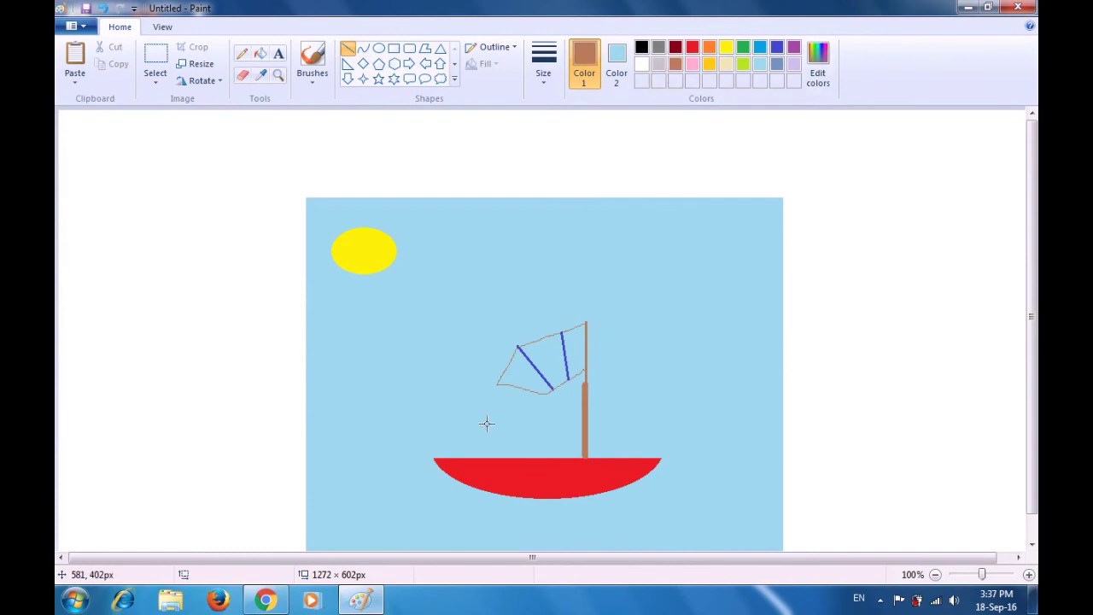
drag(496, 384, 584, 416)
click(648, 301)
Fill the sail's two outer panels with light gray and its middle panel with red.
click(261, 57)
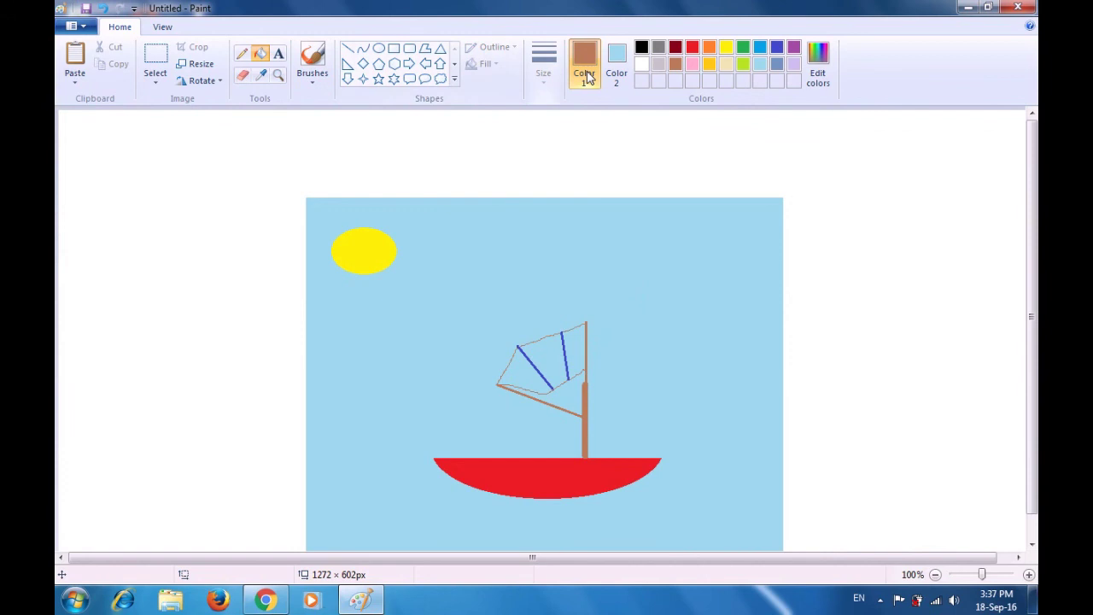
click(660, 68)
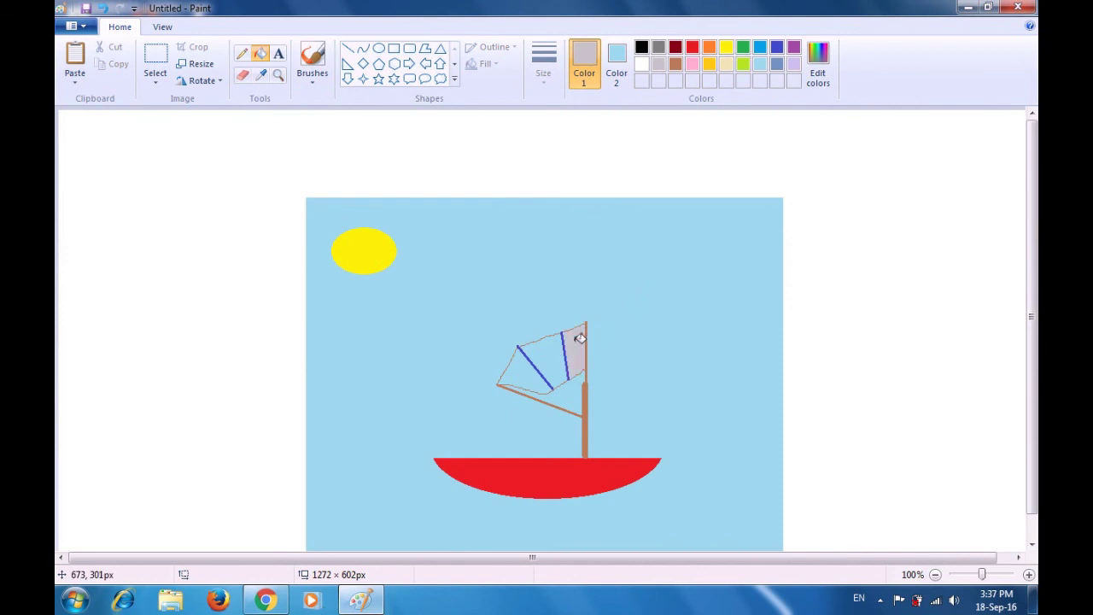
click(532, 369)
click(692, 50)
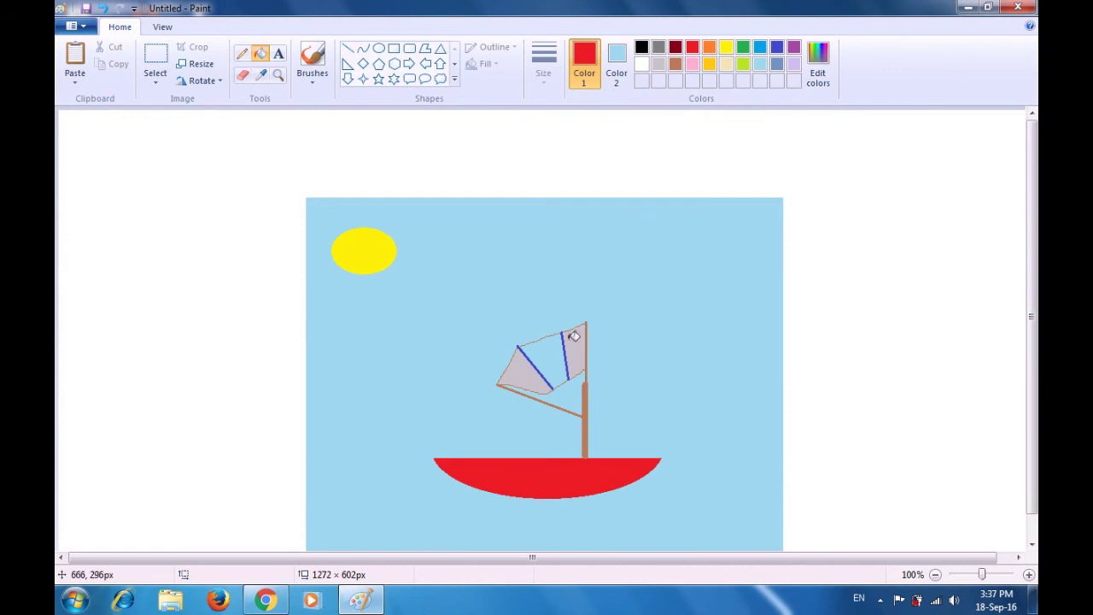
click(557, 349)
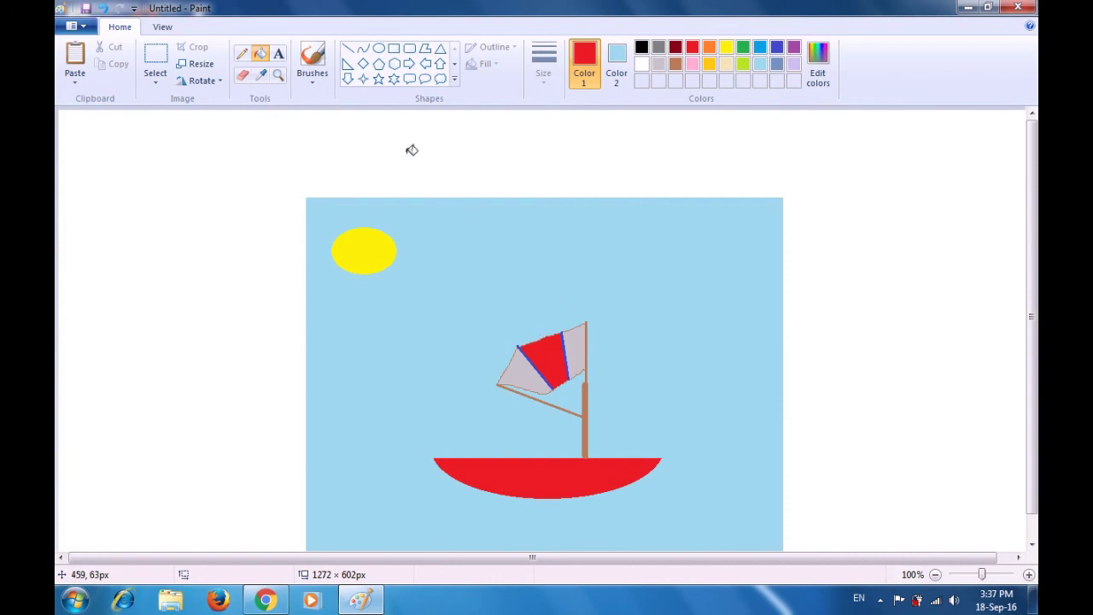
Paint a wavy indigo sea along the hull's underside with a textured brush, and add short horizontal white highlights across the water.
click(313, 85)
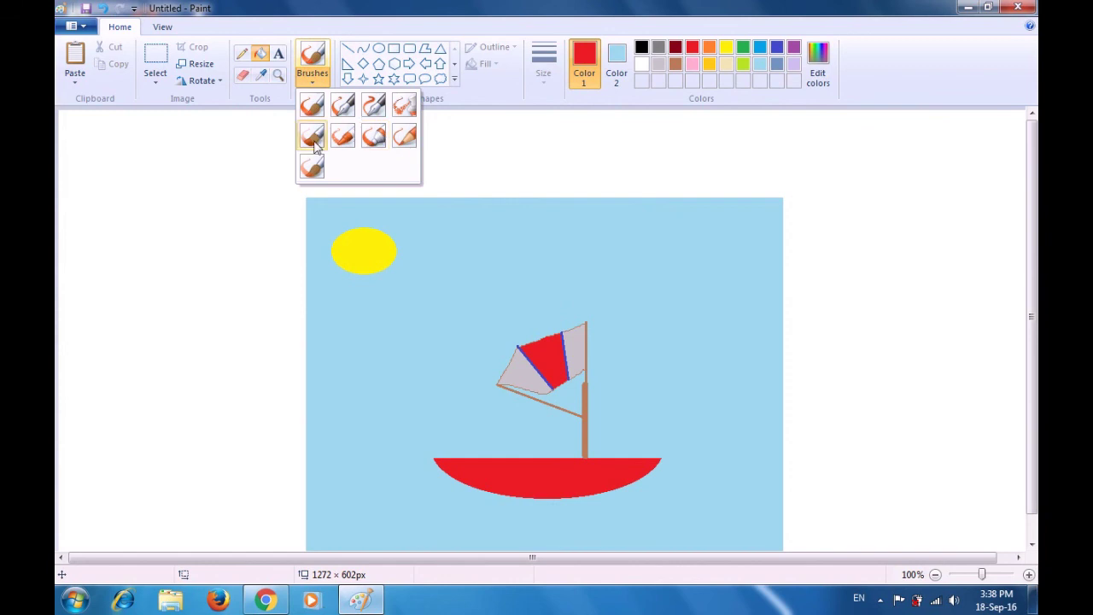
click(400, 119)
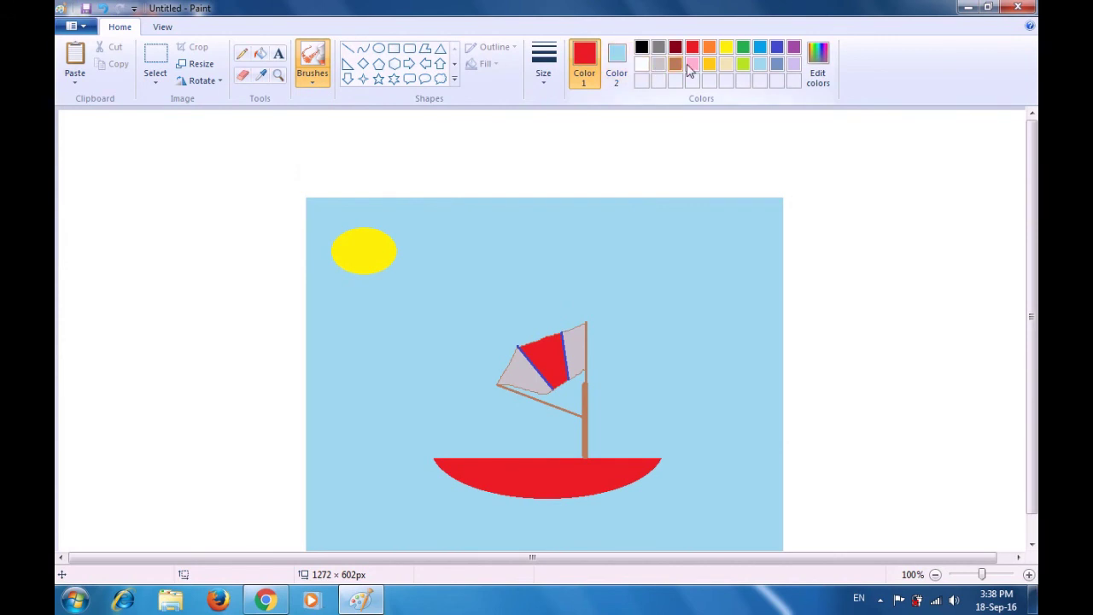
click(776, 48)
mouse_move(370, 506)
mouse_down()
mouse_move(733, 513)
mouse_move(776, 538)
mouse_move(366, 529)
mouse_move(331, 543)
mouse_move(317, 522)
mouse_move(324, 499)
mouse_move(747, 488)
mouse_move(776, 539)
mouse_move(708, 506)
mouse_move(724, 493)
mouse_move(721, 535)
mouse_move(415, 509)
mouse_move(374, 522)
mouse_move(639, 535)
mouse_move(628, 541)
mouse_move(620, 536)
mouse_move(721, 520)
mouse_move(777, 492)
mouse_move(784, 542)
mouse_move(777, 512)
mouse_move(772, 551)
mouse_move(700, 513)
mouse_move(506, 491)
mouse_move(734, 494)
mouse_move(326, 519)
mouse_move(313, 509)
mouse_move(368, 486)
mouse_move(555, 493)
mouse_move(338, 516)
mouse_move(333, 534)
mouse_move(461, 517)
mouse_move(402, 547)
mouse_move(429, 519)
mouse_move(651, 475)
mouse_move(773, 490)
mouse_up()
mouse_move(317, 504)
mouse_down()
mouse_move(358, 485)
mouse_move(473, 476)
mouse_move(542, 493)
mouse_move(350, 537)
mouse_move(374, 511)
mouse_move(429, 491)
mouse_move(401, 497)
mouse_move(452, 510)
mouse_move(422, 513)
mouse_move(671, 519)
mouse_move(507, 534)
mouse_move(550, 524)
mouse_move(620, 532)
mouse_move(525, 545)
mouse_move(743, 516)
mouse_move(730, 521)
mouse_move(739, 552)
mouse_move(693, 536)
mouse_move(639, 547)
mouse_move(658, 537)
mouse_move(710, 543)
mouse_move(621, 520)
mouse_move(421, 539)
mouse_move(396, 524)
mouse_move(333, 525)
mouse_move(325, 501)
mouse_move(399, 499)
mouse_move(475, 535)
mouse_move(444, 545)
mouse_move(466, 525)
mouse_move(422, 489)
mouse_move(666, 495)
mouse_move(507, 547)
mouse_move(350, 530)
mouse_move(380, 539)
mouse_move(502, 509)
mouse_move(752, 504)
mouse_move(719, 505)
mouse_move(743, 506)
mouse_move(769, 542)
mouse_move(722, 556)
mouse_move(709, 529)
mouse_move(639, 525)
mouse_move(765, 493)
mouse_move(777, 528)
mouse_move(772, 544)
mouse_move(727, 551)
mouse_move(751, 533)
mouse_move(707, 547)
mouse_move(740, 533)
mouse_move(568, 537)
mouse_move(634, 519)
mouse_move(522, 531)
mouse_up()
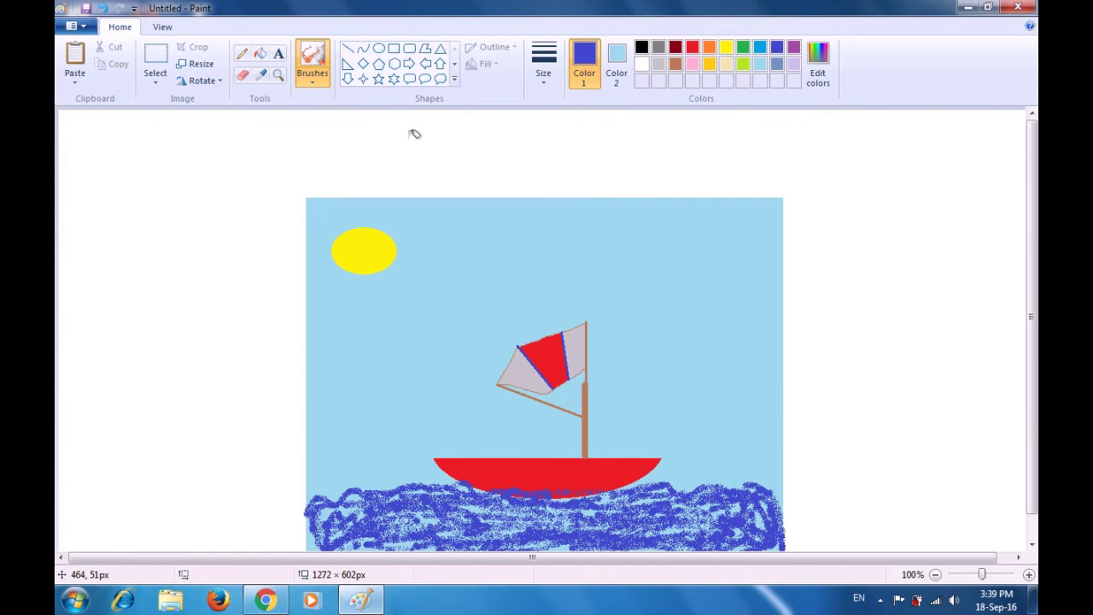
click(642, 64)
mouse_move(470, 517)
mouse_down()
mouse_move(578, 503)
mouse_move(625, 506)
mouse_move(578, 536)
mouse_move(515, 540)
mouse_move(644, 528)
mouse_move(597, 498)
mouse_move(690, 489)
mouse_move(641, 559)
mouse_move(661, 519)
mouse_move(523, 529)
mouse_move(391, 507)
mouse_move(408, 495)
mouse_move(475, 511)
mouse_move(372, 533)
mouse_move(465, 526)
mouse_up()
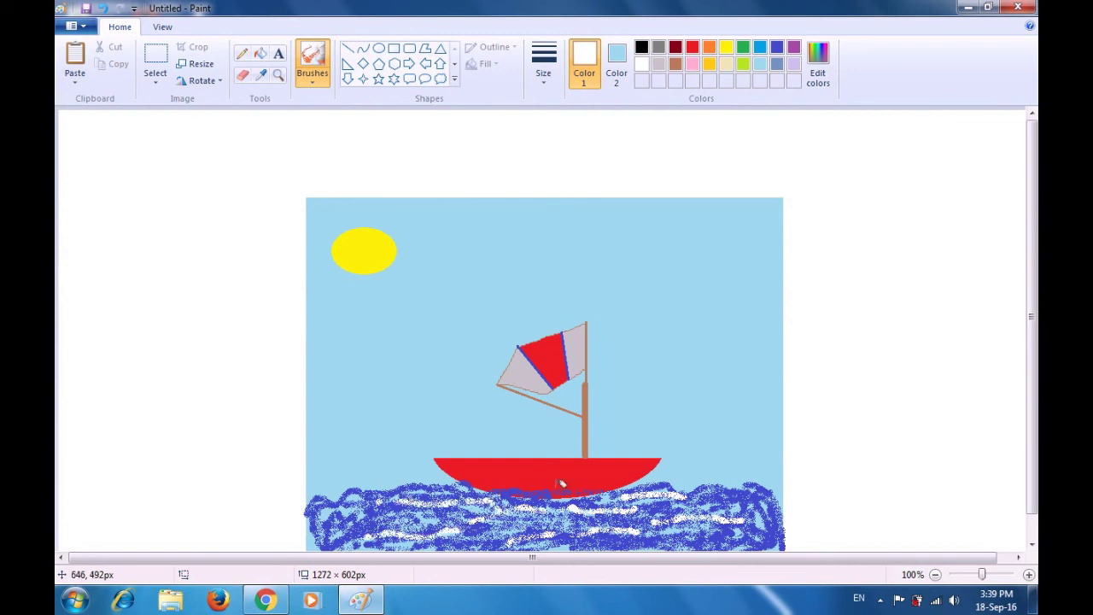